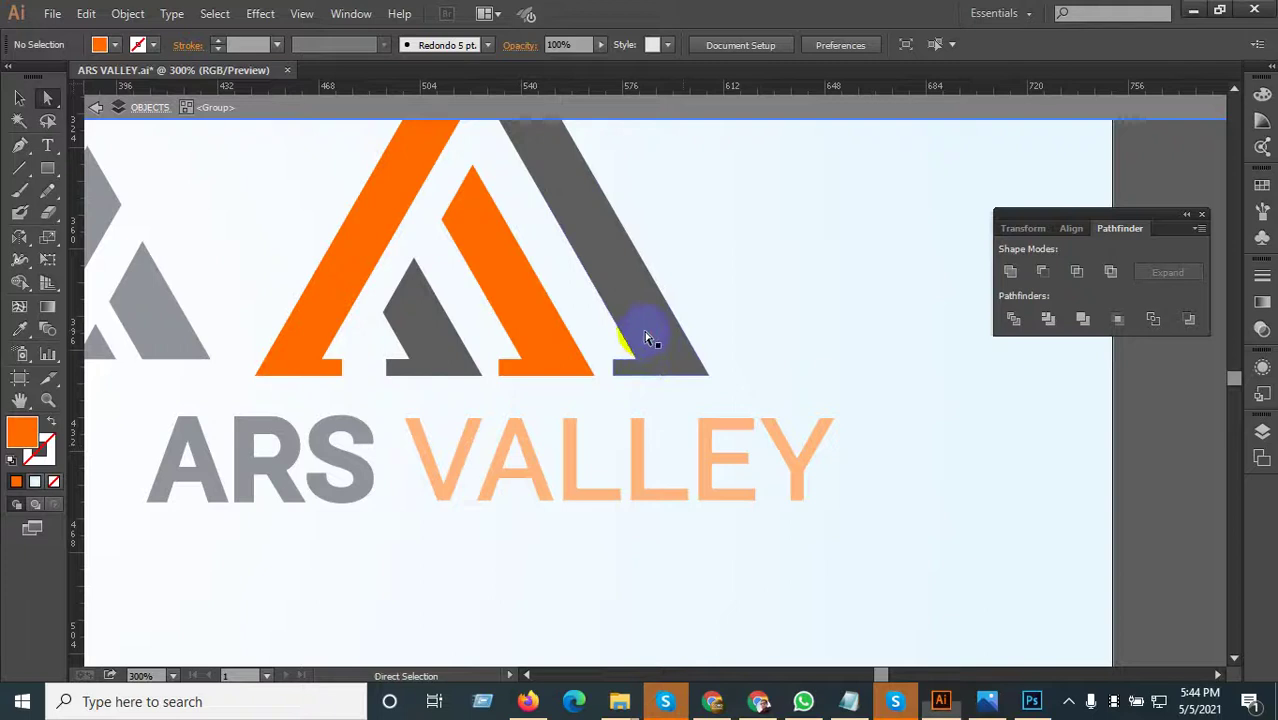
Pull the inner corners of the grey and orange stripes down into pointed tails
{"action": "key", "text": "ctrl+plus"}
{"action": "key", "text": "ctrl+plus"}
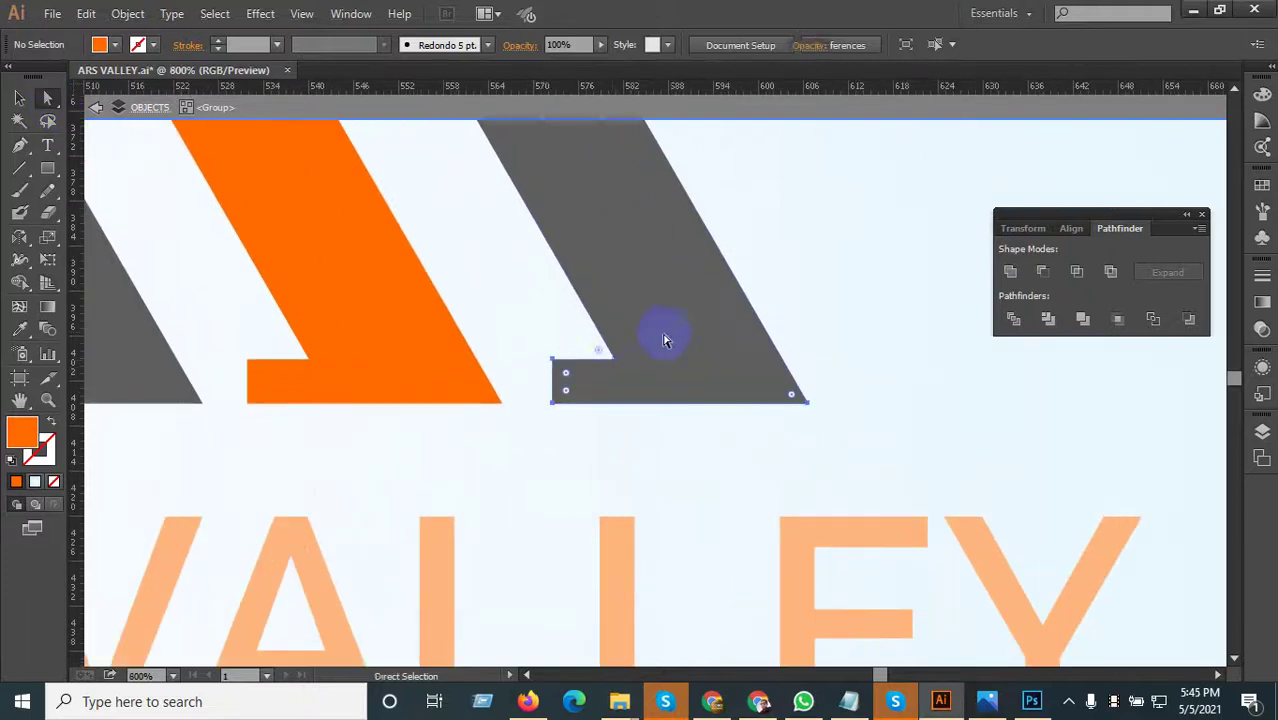
{"action": "left_click", "coordinate": [617, 369]}
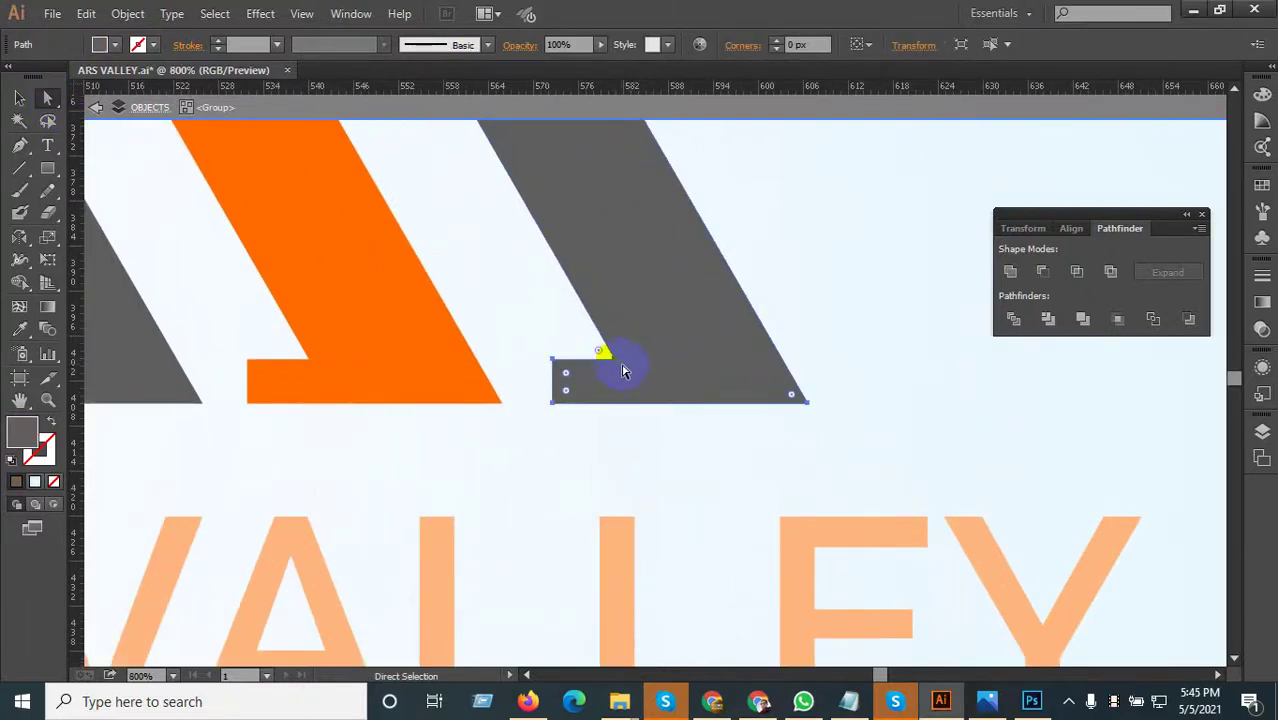
{"action": "left_click_drag", "start_coordinate": [617, 366], "coordinate": [660, 442]}
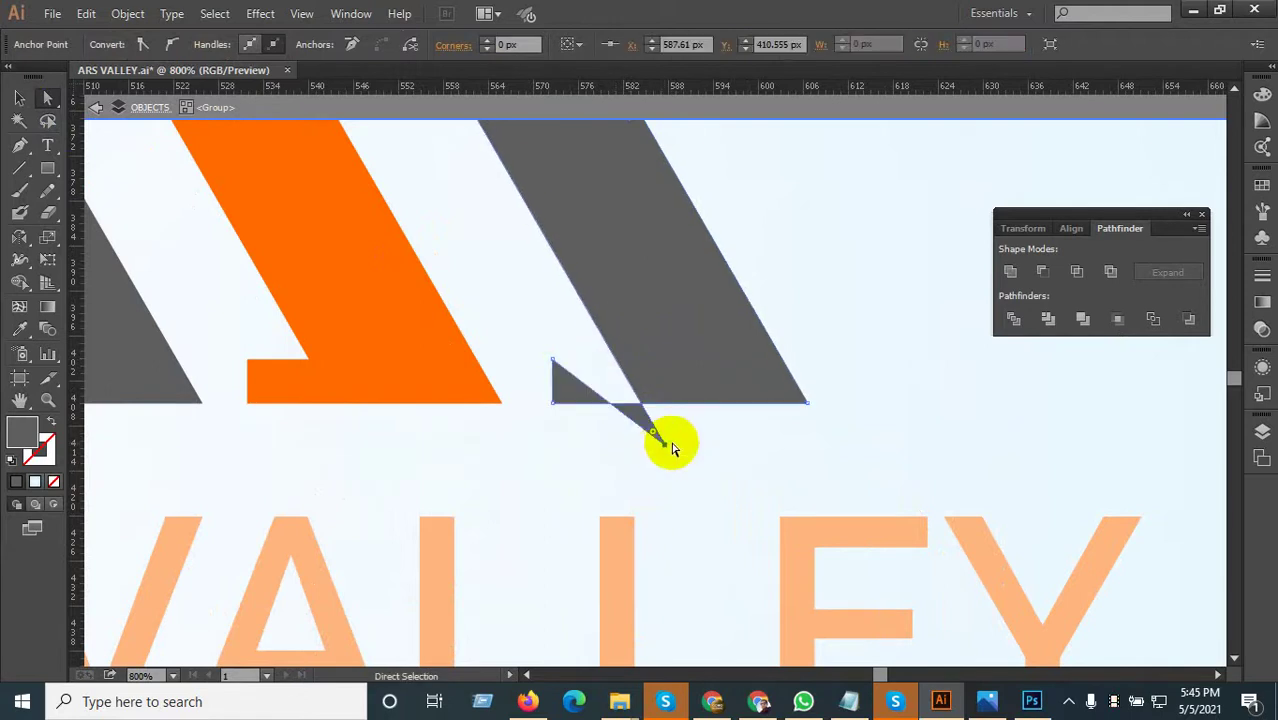
{"action": "scroll", "coordinate": [870, 422], "scroll_direction": "down", "scroll_amount": 2}
{"action": "scroll", "coordinate": [585, 428], "scroll_direction": "up", "scroll_amount": 1}
{"action": "scroll", "coordinate": [600, 390], "scroll_direction": "up", "scroll_amount": 1}
{"action": "left_click", "coordinate": [622, 338]}
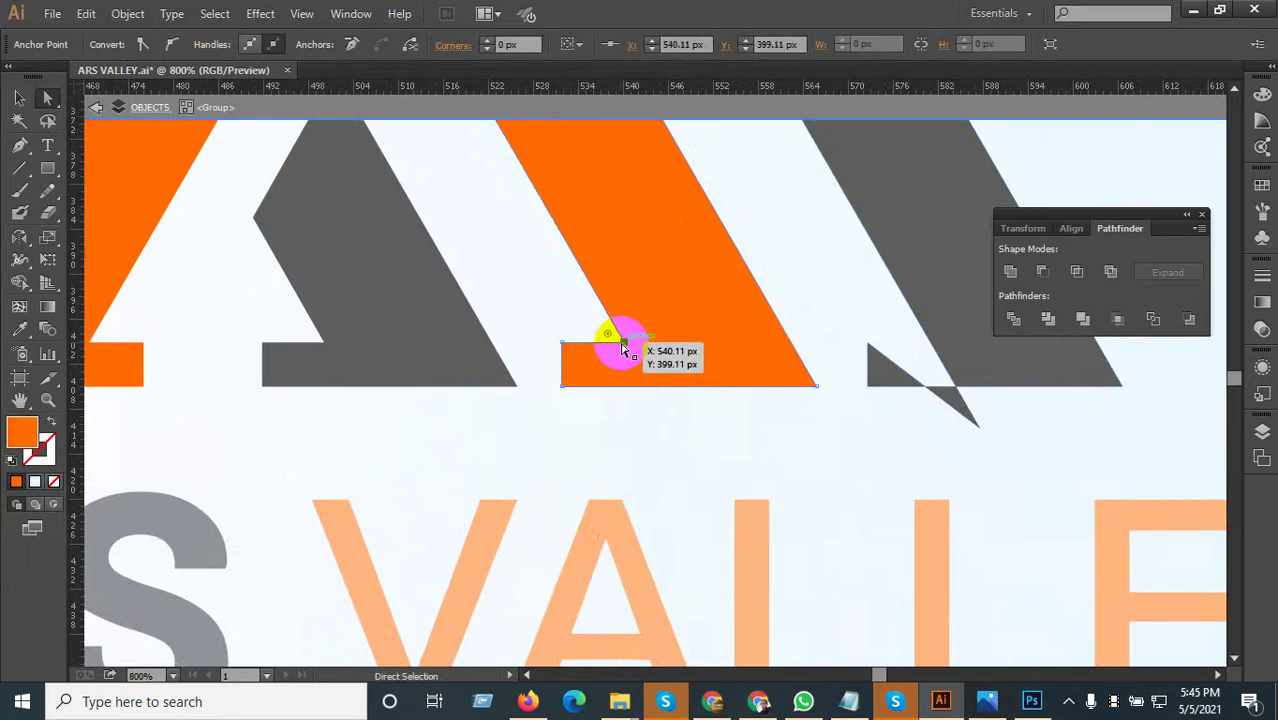
{"action": "left_click_drag", "start_coordinate": [626, 347], "coordinate": [677, 434]}
{"action": "scroll", "coordinate": [640, 395], "scroll_direction": "down", "scroll_amount": 2}
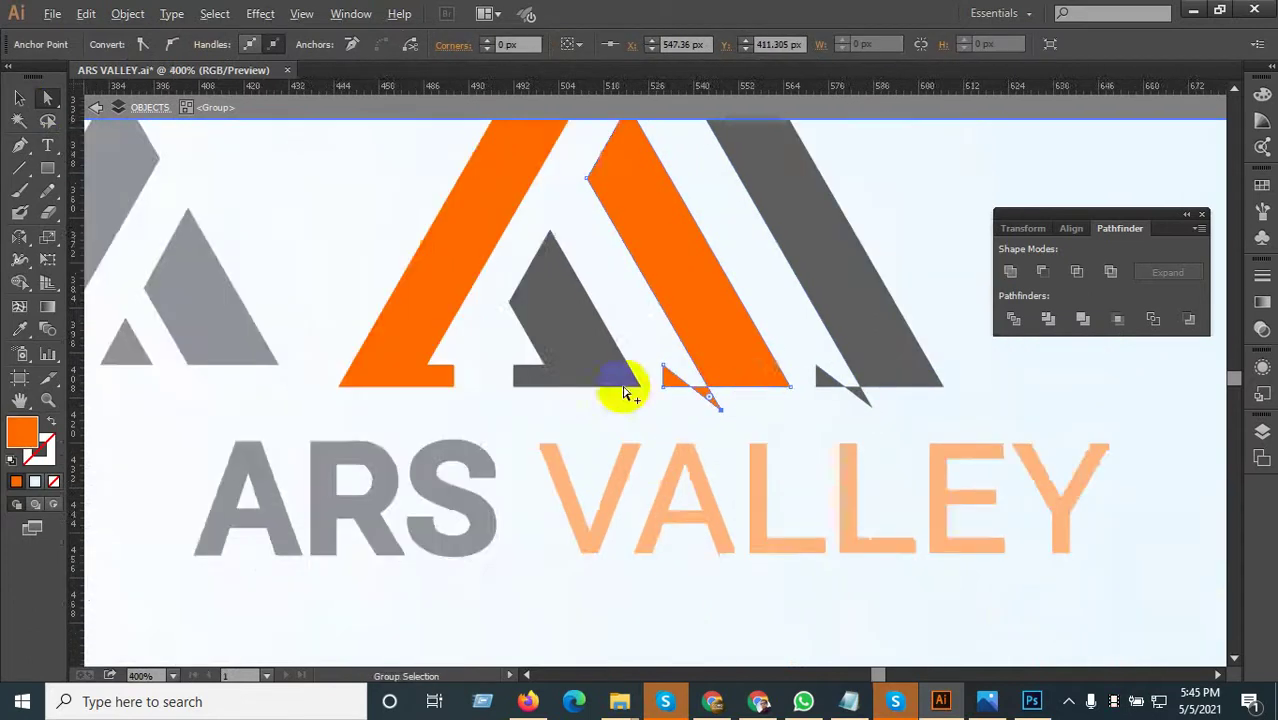
{"action": "scroll", "coordinate": [540, 378], "scroll_direction": "up", "scroll_amount": 2}
Pull the next grey stripe's and left orange stripe's inner corners down, redoing a misplaced drag
{"action": "left_click", "coordinate": [540, 378]}
{"action": "left_click_drag", "start_coordinate": [555, 344], "coordinate": [606, 431]}
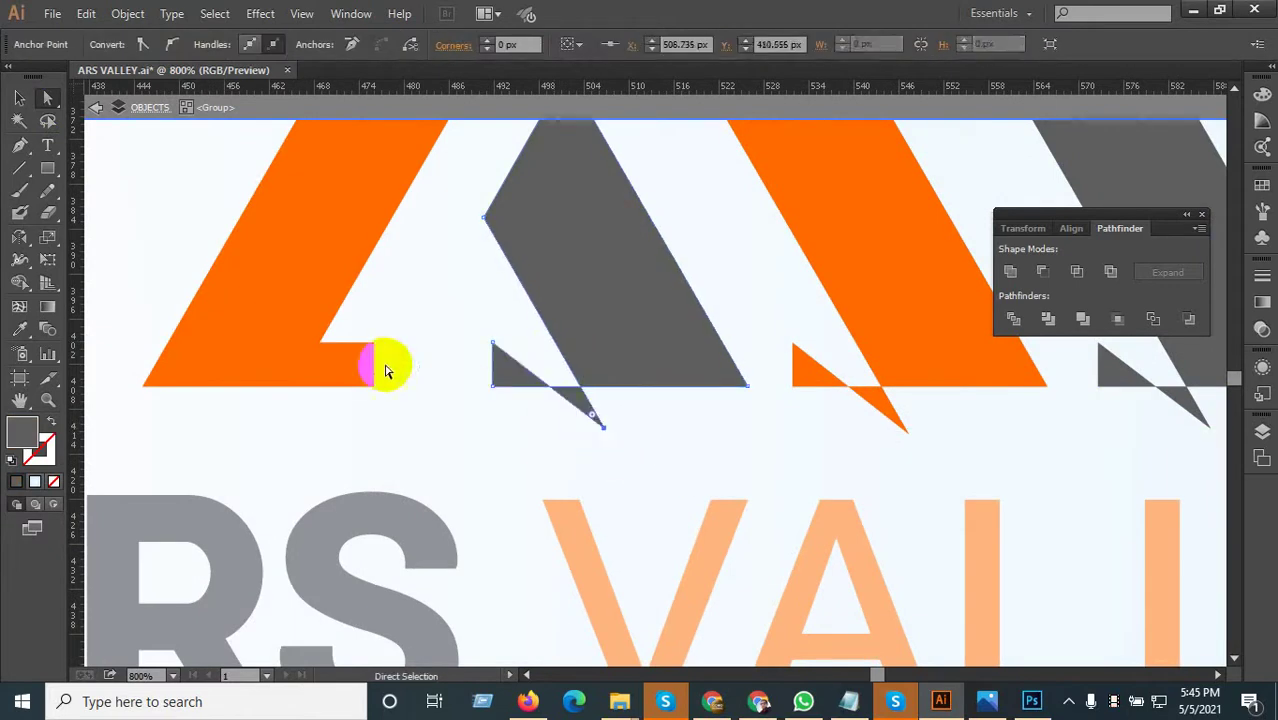
{"action": "left_click", "coordinate": [365, 362]}
{"action": "mouse_move", "coordinate": [320, 343]}
{"action": "left_mouse_down"}
{"action": "mouse_move", "coordinate": [271, 431]}
{"action": "mouse_move", "coordinate": [253, 429]}
{"action": "left_mouse_up"}
{"action": "key", "text": "ctrl+z"}
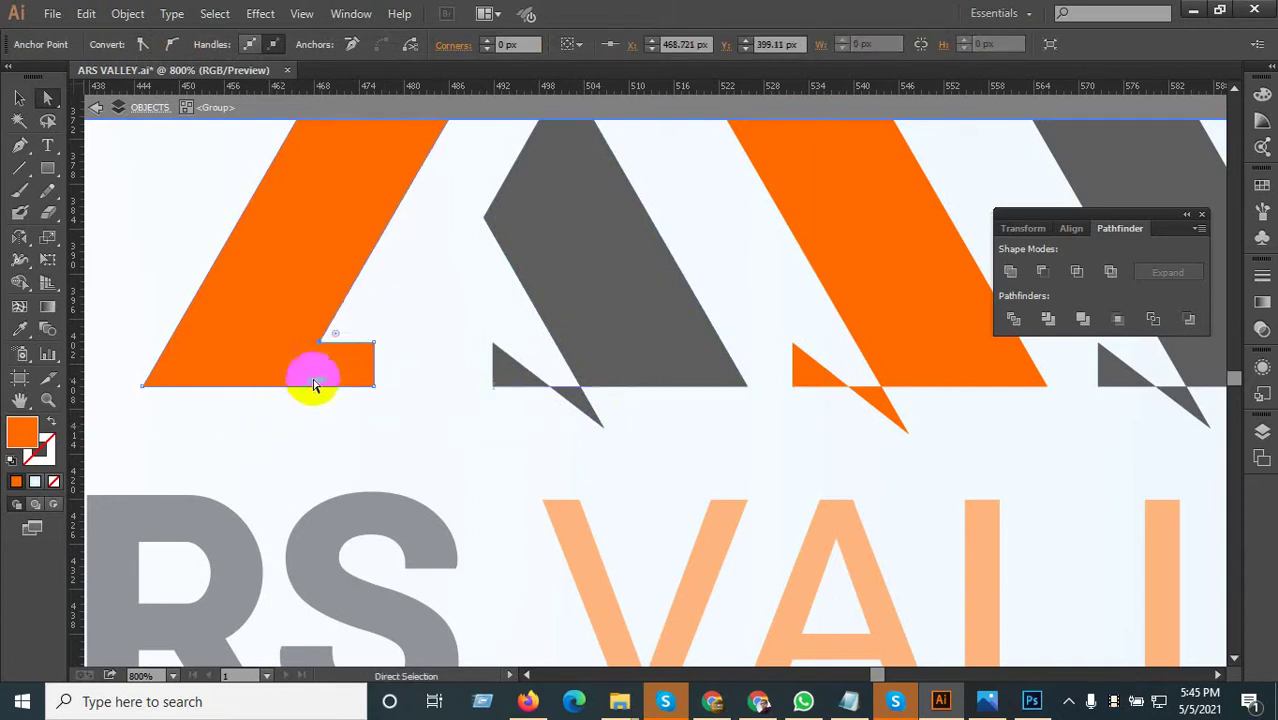
{"action": "left_click_drag", "start_coordinate": [318, 343], "coordinate": [277, 419]}
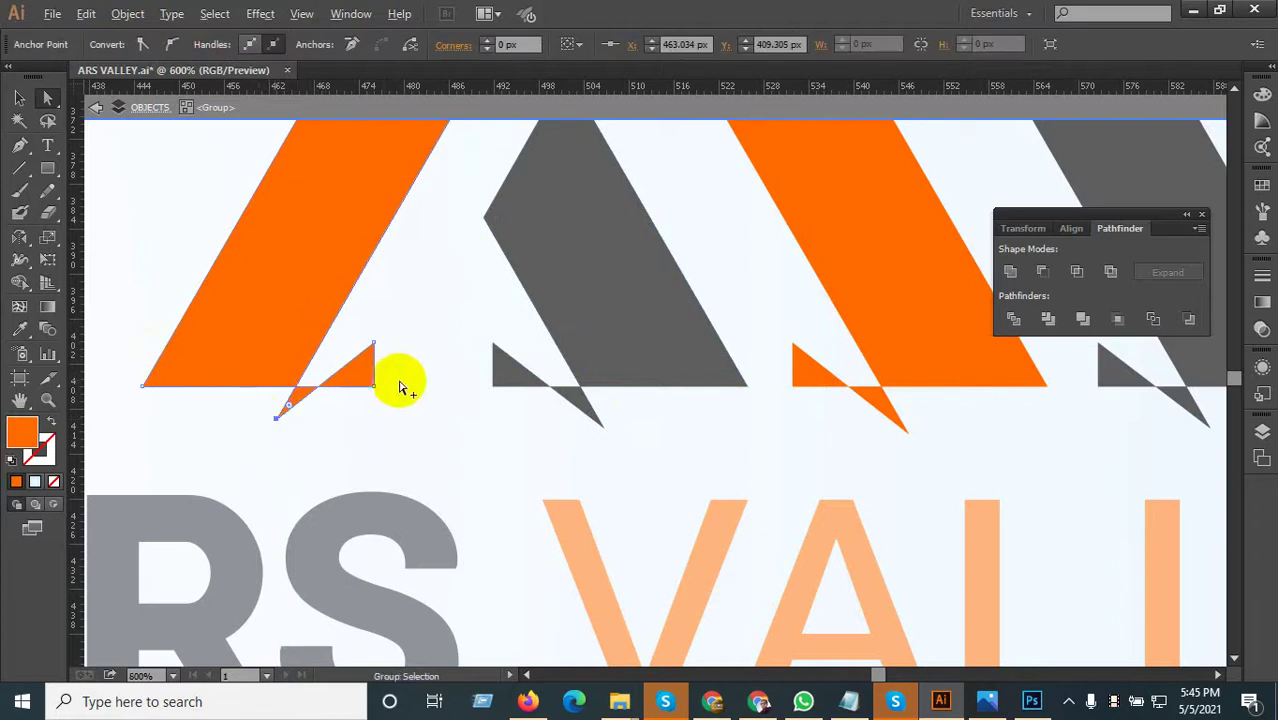
{"action": "scroll", "coordinate": [400, 380], "scroll_direction": "down", "scroll_amount": 1}
{"action": "left_click", "coordinate": [336, 393]}
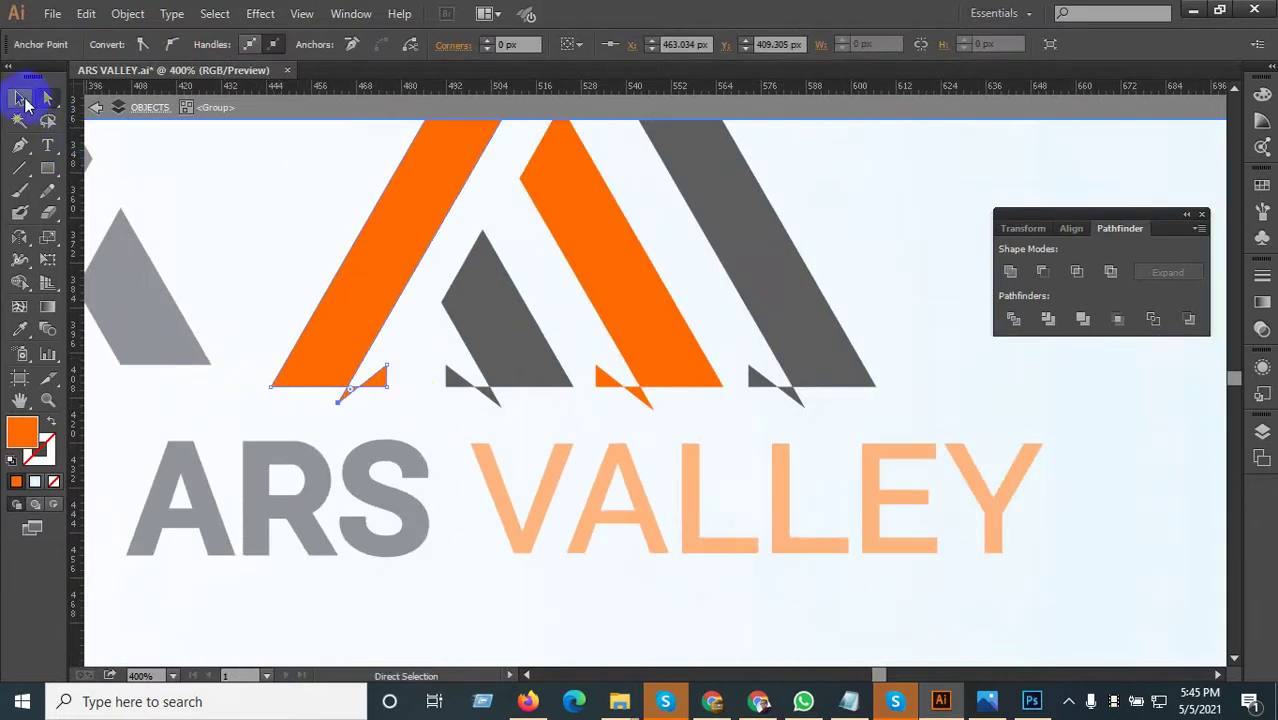
{"action": "left_click", "coordinate": [22, 99]}
Isolate the orange group and delete the small triangular tail from the left orange stripe
{"action": "scroll", "coordinate": [257, 357], "scroll_direction": "up", "scroll_amount": 1}
{"action": "scroll", "coordinate": [277, 388], "scroll_direction": "up", "scroll_amount": 1}
{"action": "left_click", "coordinate": [277, 390]}
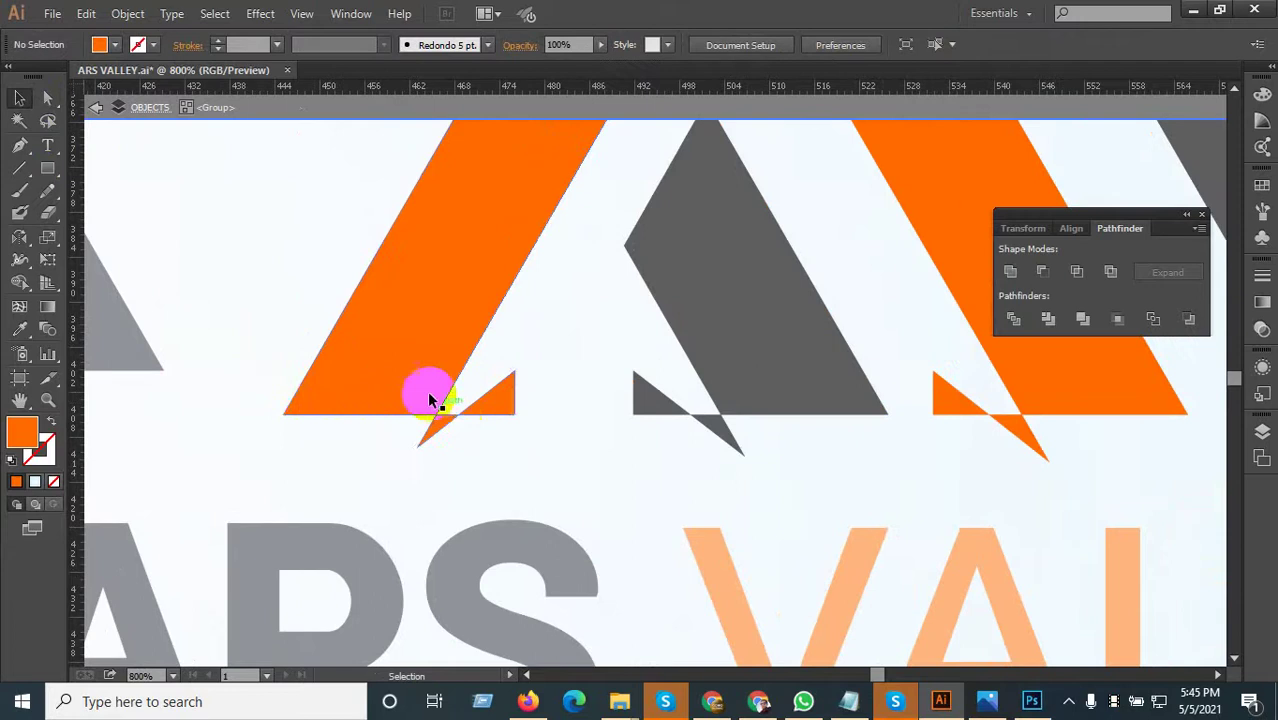
{"action": "double_click", "coordinate": [430, 400]}
{"action": "left_click", "coordinate": [49, 100]}
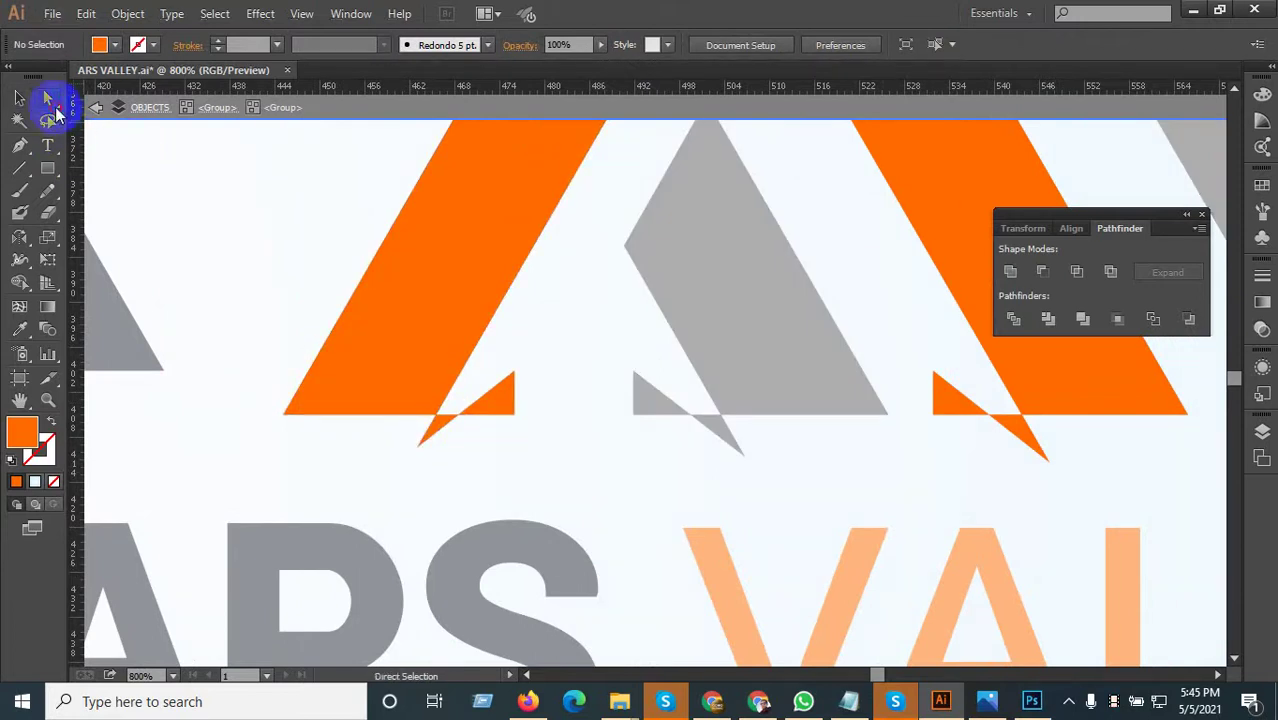
{"action": "scroll", "coordinate": [548, 434], "scroll_direction": "up", "scroll_amount": 1}
{"action": "mouse_move", "coordinate": [610, 486]}
{"action": "left_mouse_down"}
{"action": "mouse_move", "coordinate": [535, 398]}
{"action": "mouse_move", "coordinate": [527, 466]}
{"action": "left_mouse_up"}
{"action": "left_click", "coordinate": [547, 424]}
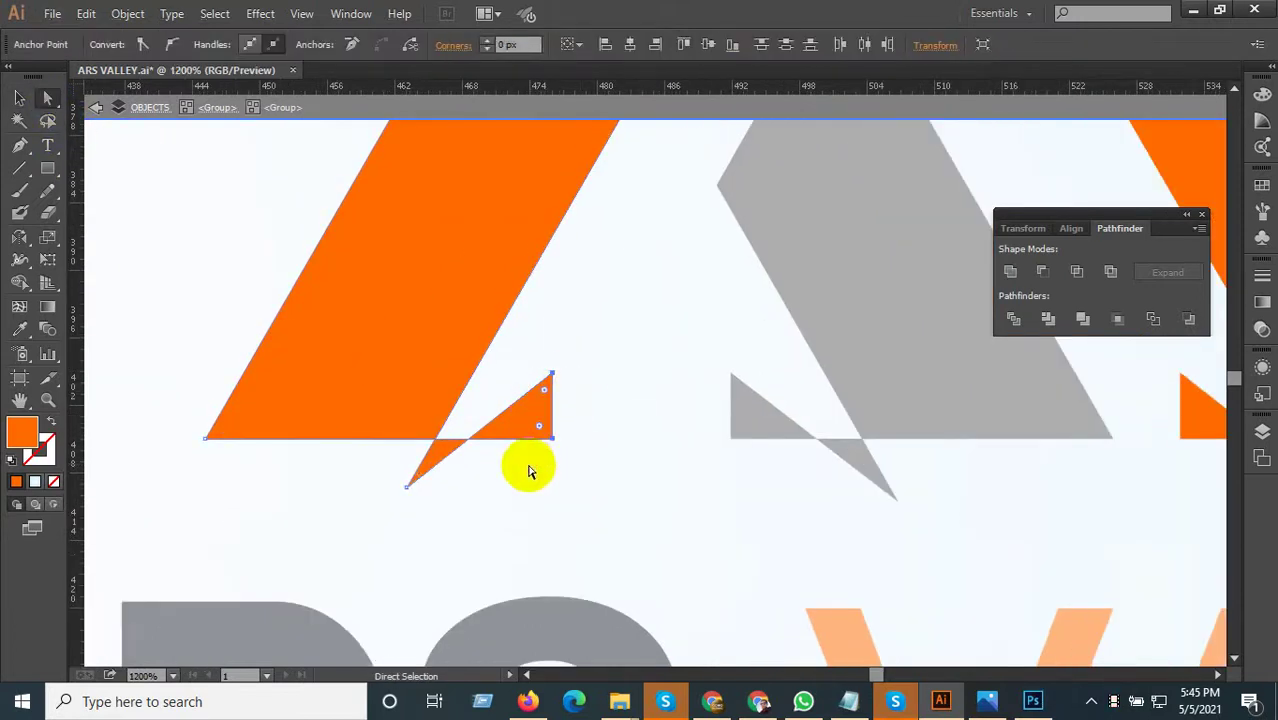
{"action": "key", "text": "Delete"}
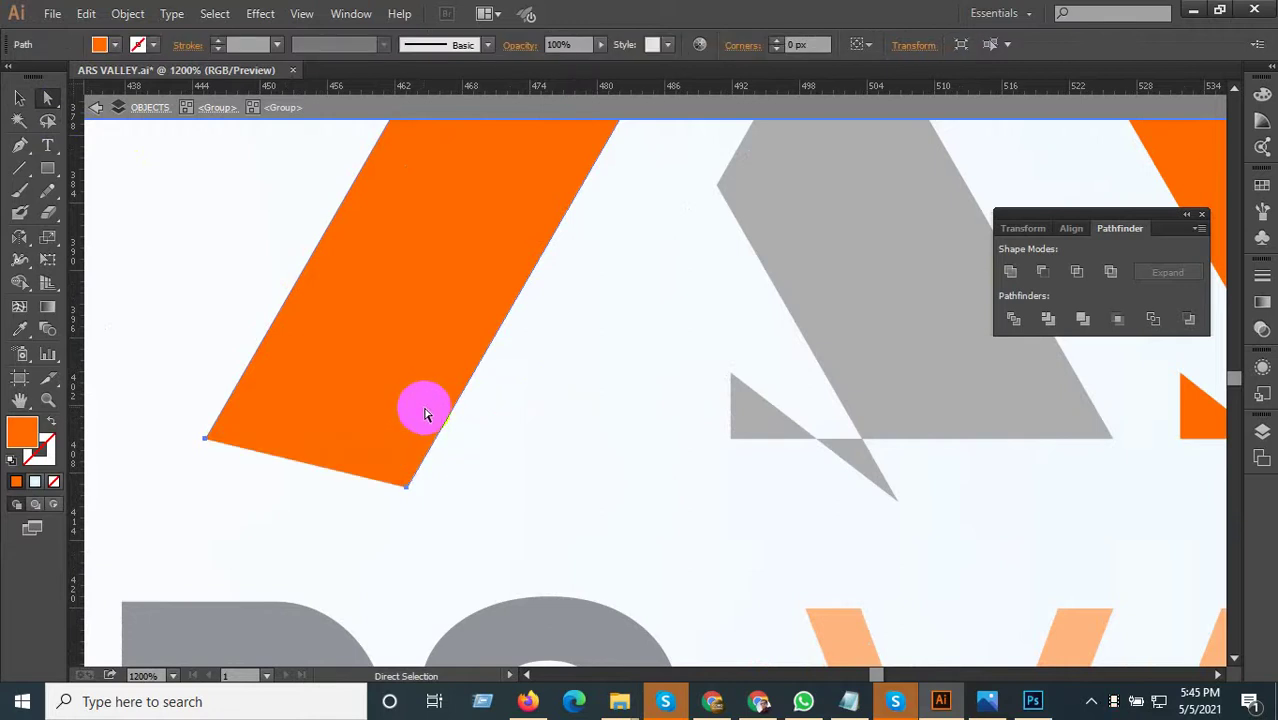
{"action": "key", "text": "ctrl+z"}
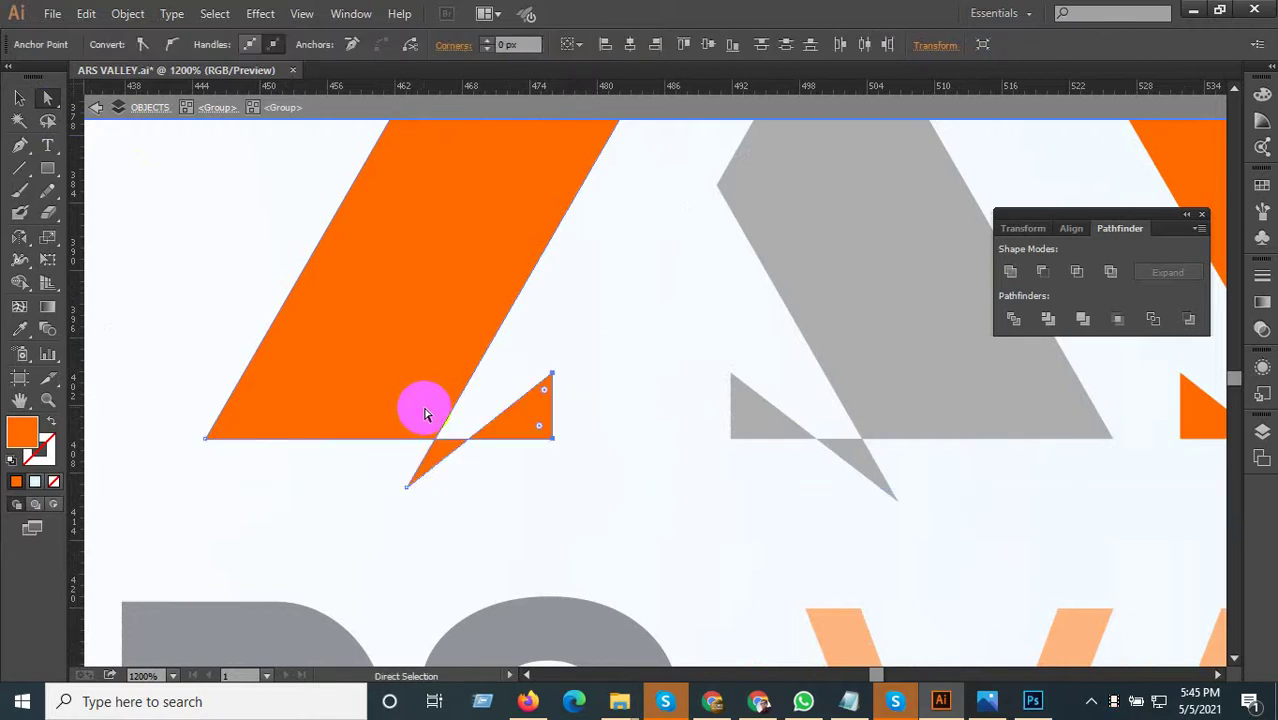
{"action": "key", "text": "Delete"}
{"action": "scroll", "coordinate": [550, 440], "scroll_direction": "down", "scroll_amount": 1, "text": "alt"}
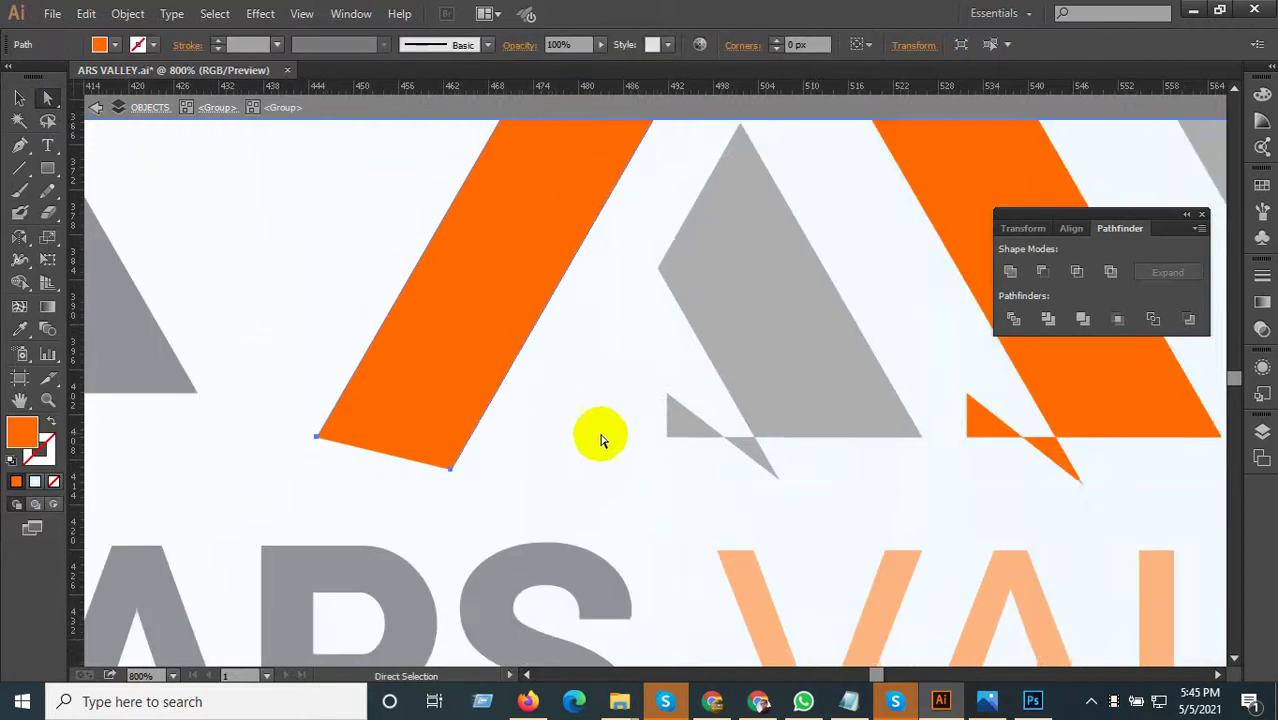
{"action": "key", "text": "Escape"}
Add a horizontal ruler guide along the logo baseline, leaving the grey triangle's corners unchanged
{"action": "left_click", "coordinate": [665, 432]}
{"action": "double_click", "coordinate": [681, 424]}
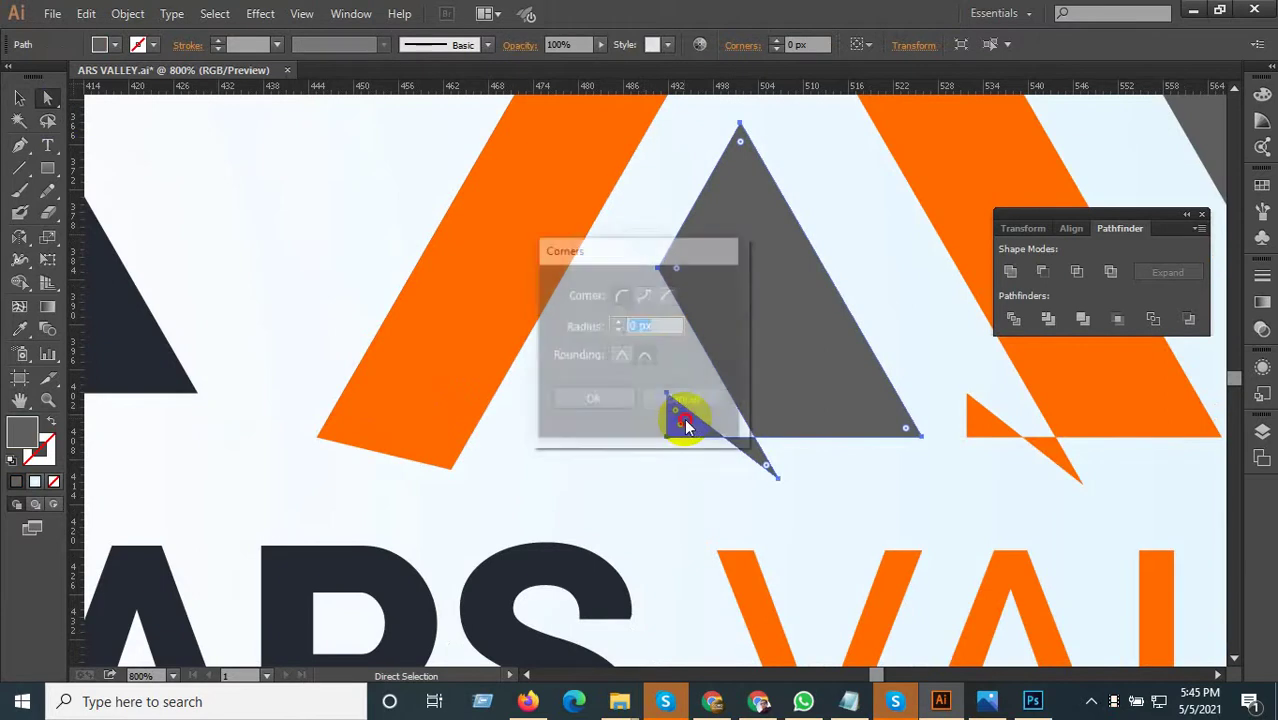
{"action": "left_click", "coordinate": [690, 410]}
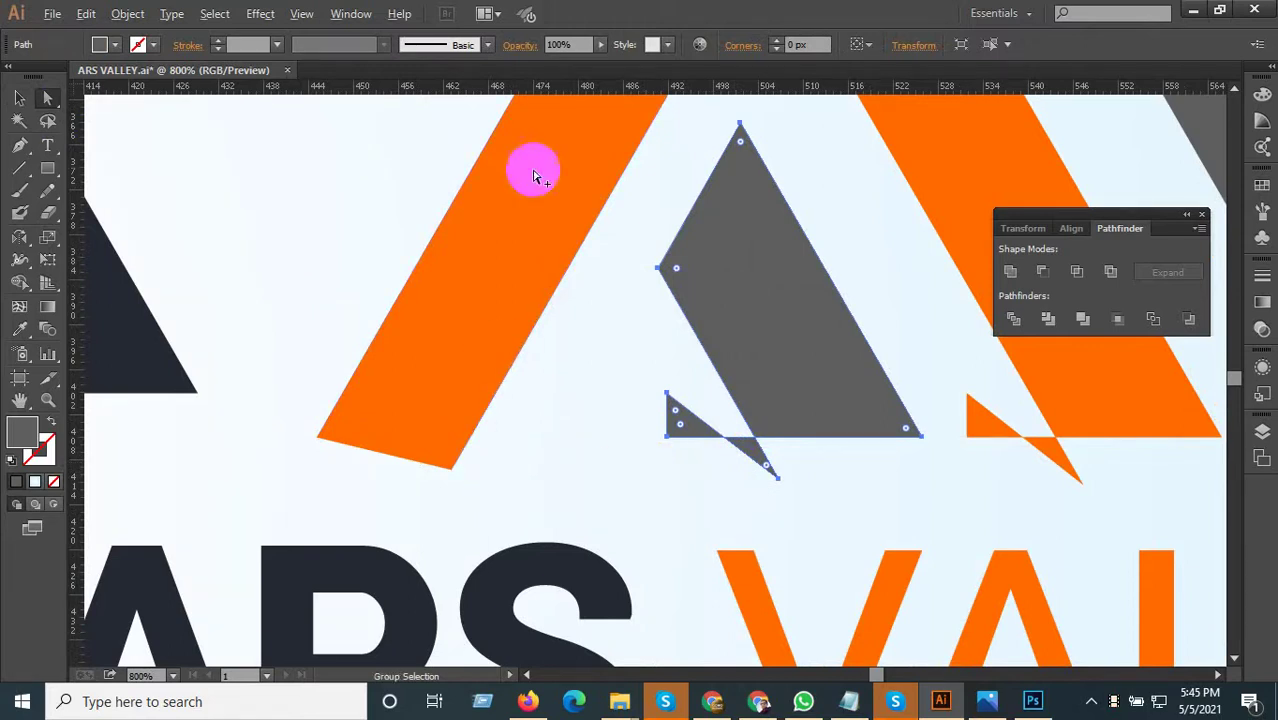
{"action": "scroll", "coordinate": [525, 100], "scroll_direction": "down", "scroll_amount": 1}
{"action": "left_click_drag", "start_coordinate": [628, 94], "coordinate": [736, 352]}
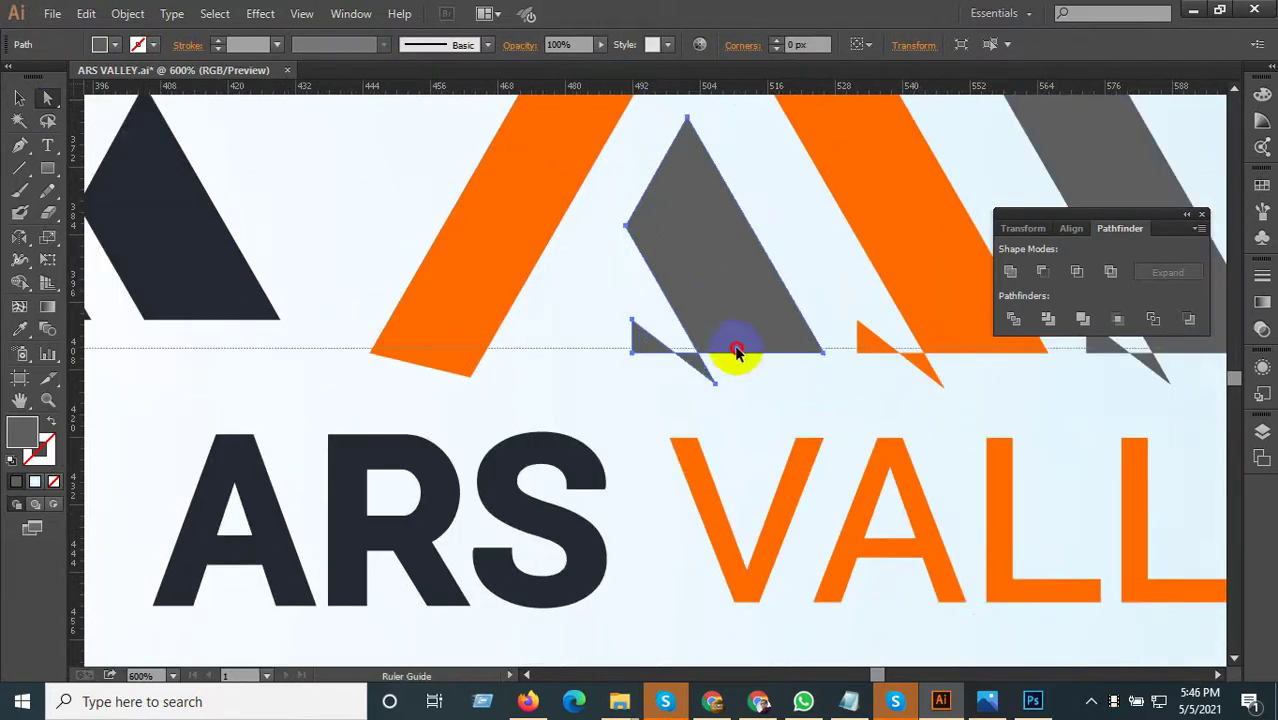
{"action": "scroll", "coordinate": [594, 378], "scroll_direction": "down", "scroll_amount": 1}
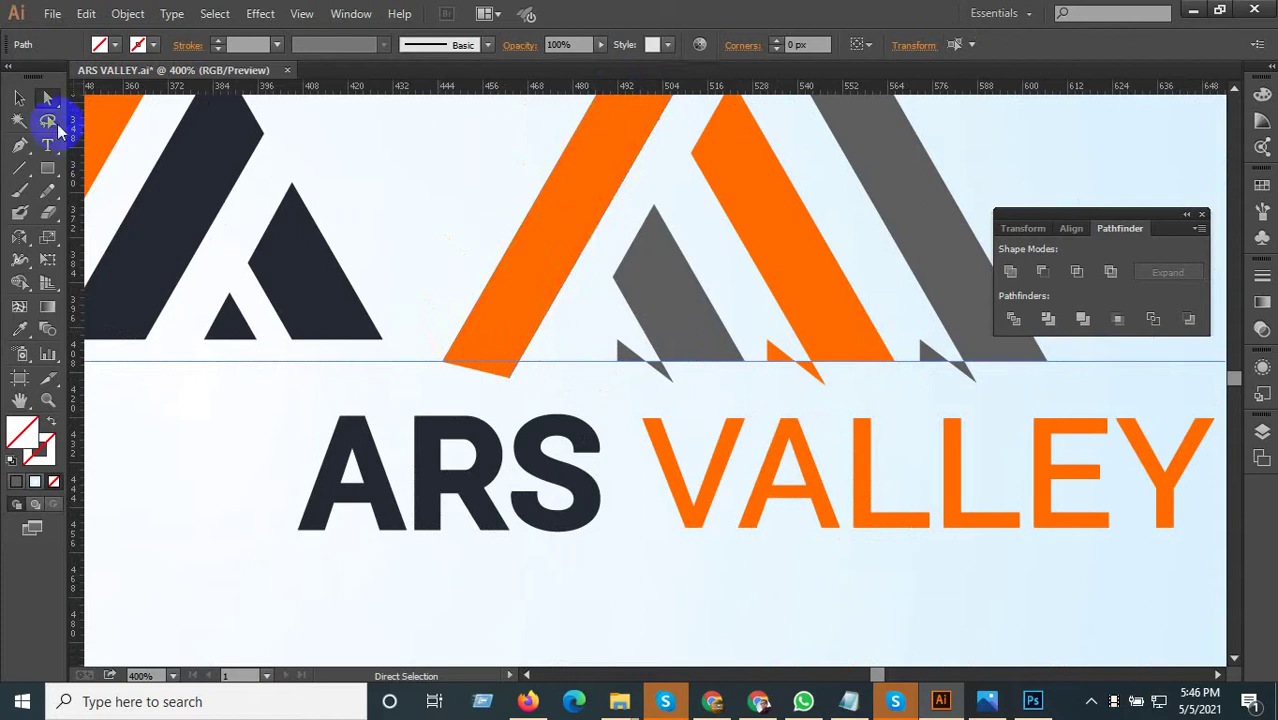
Select all the mountain pieces and ungroup them
{"action": "left_click", "coordinate": [19, 97]}
{"action": "left_click", "coordinate": [541, 280], "text": "shift"}
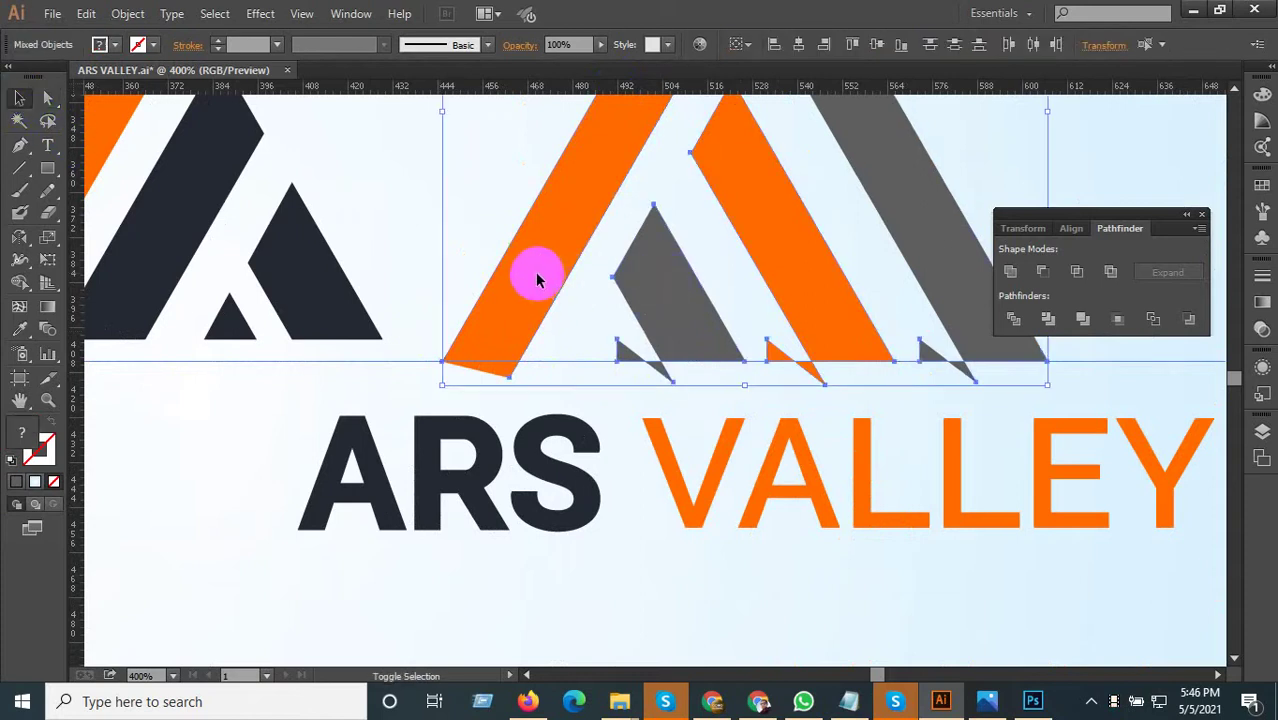
{"action": "right_click", "coordinate": [807, 296]}
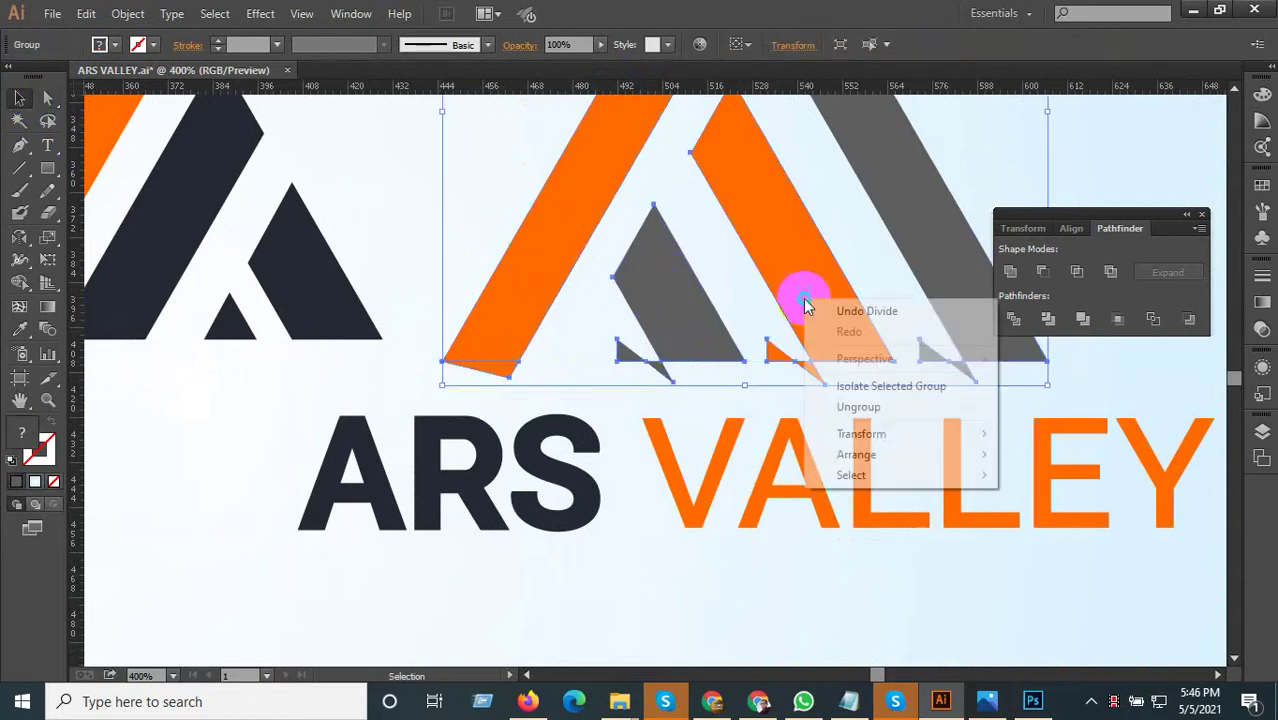
{"action": "left_click", "coordinate": [876, 405]}
{"action": "scroll", "coordinate": [702, 422], "scroll_direction": "up", "scroll_amount": 1}
{"action": "left_click", "coordinate": [548, 382]}
Delete the two orange and two grey slivers hanging below the baseline guide
{"action": "left_click", "coordinate": [408, 342]}
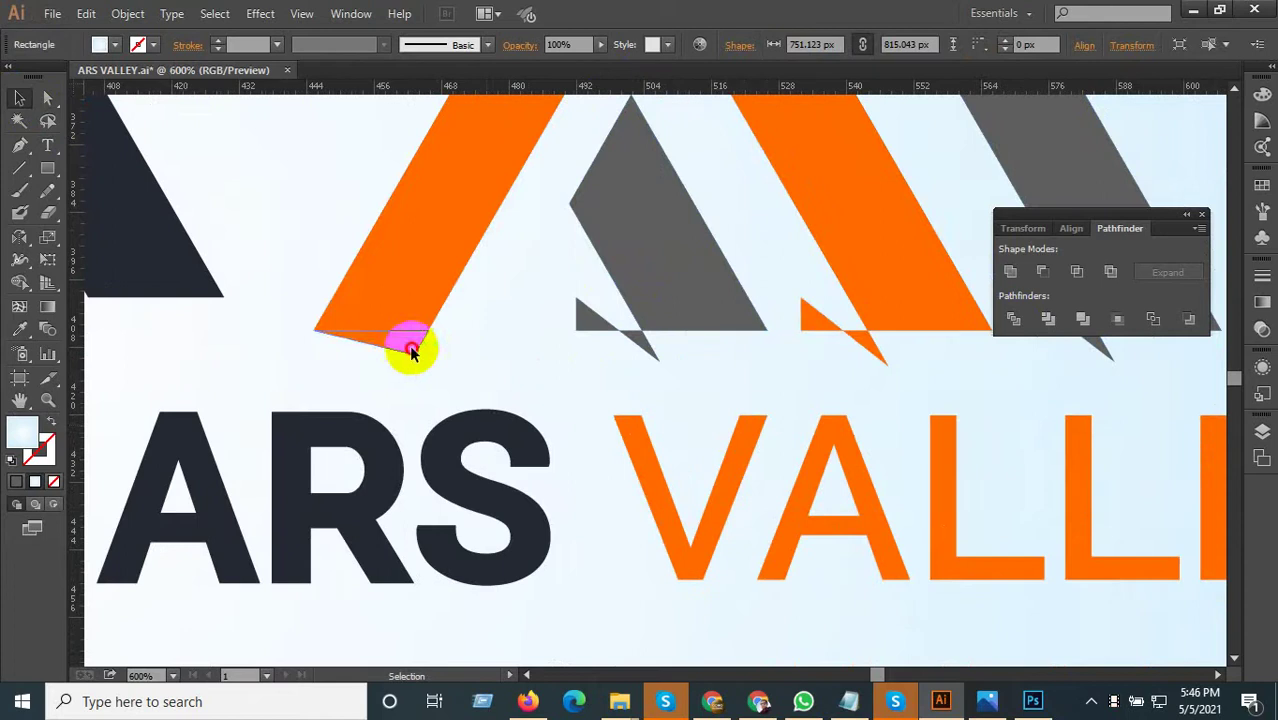
{"action": "key", "text": "Delete"}
{"action": "left_click", "coordinate": [608, 338]}
{"action": "key", "text": "Delete"}
{"action": "left_click", "coordinate": [630, 342]}
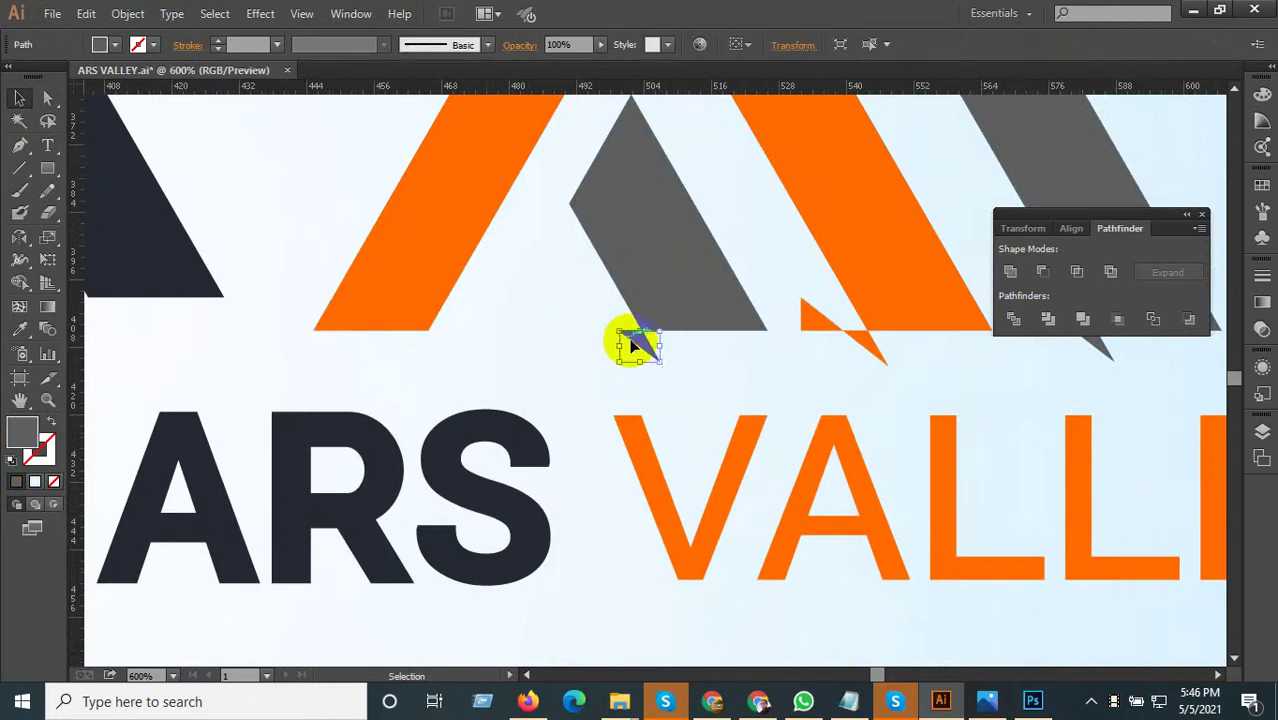
{"action": "key", "text": "Delete"}
{"action": "left_click", "coordinate": [856, 337]}
{"action": "key", "text": "Delete"}
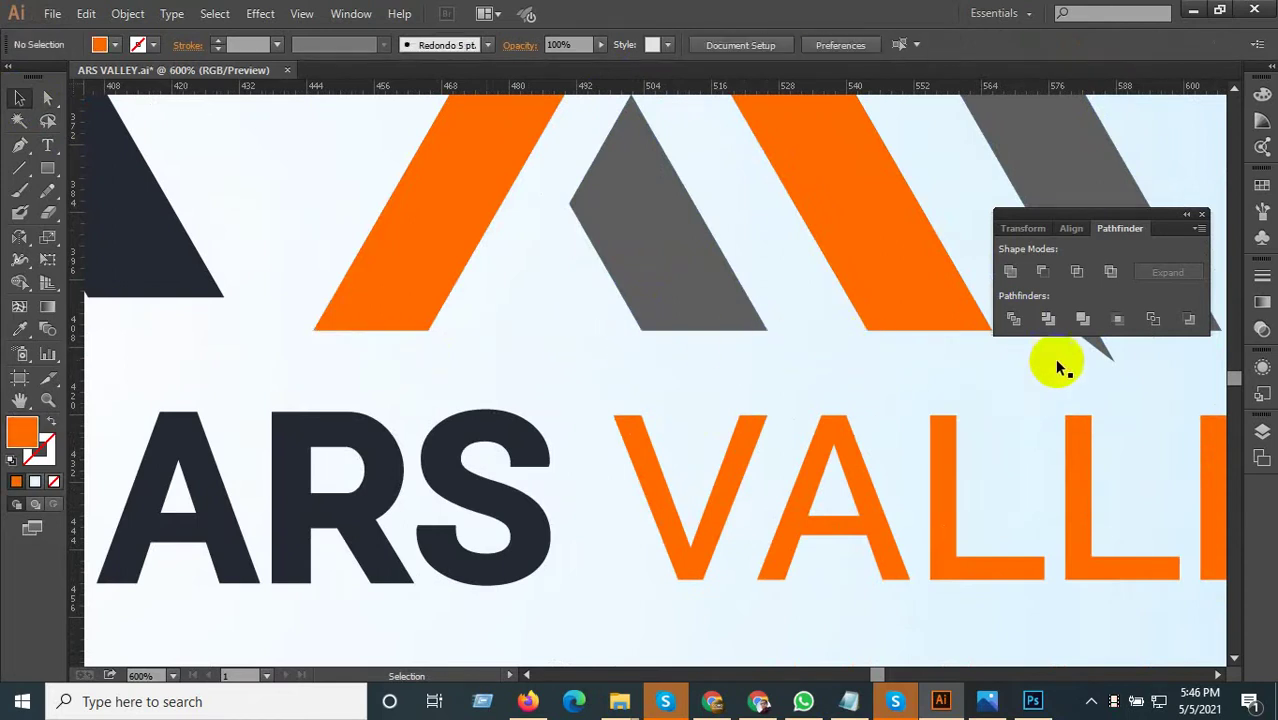
Select the small grey triangle, then the dark logo variant on the left
{"action": "scroll", "coordinate": [1056, 362], "scroll_direction": "up", "scroll_amount": 2}
{"action": "scroll", "coordinate": [1135, 442], "scroll_direction": "up", "scroll_amount": 1}
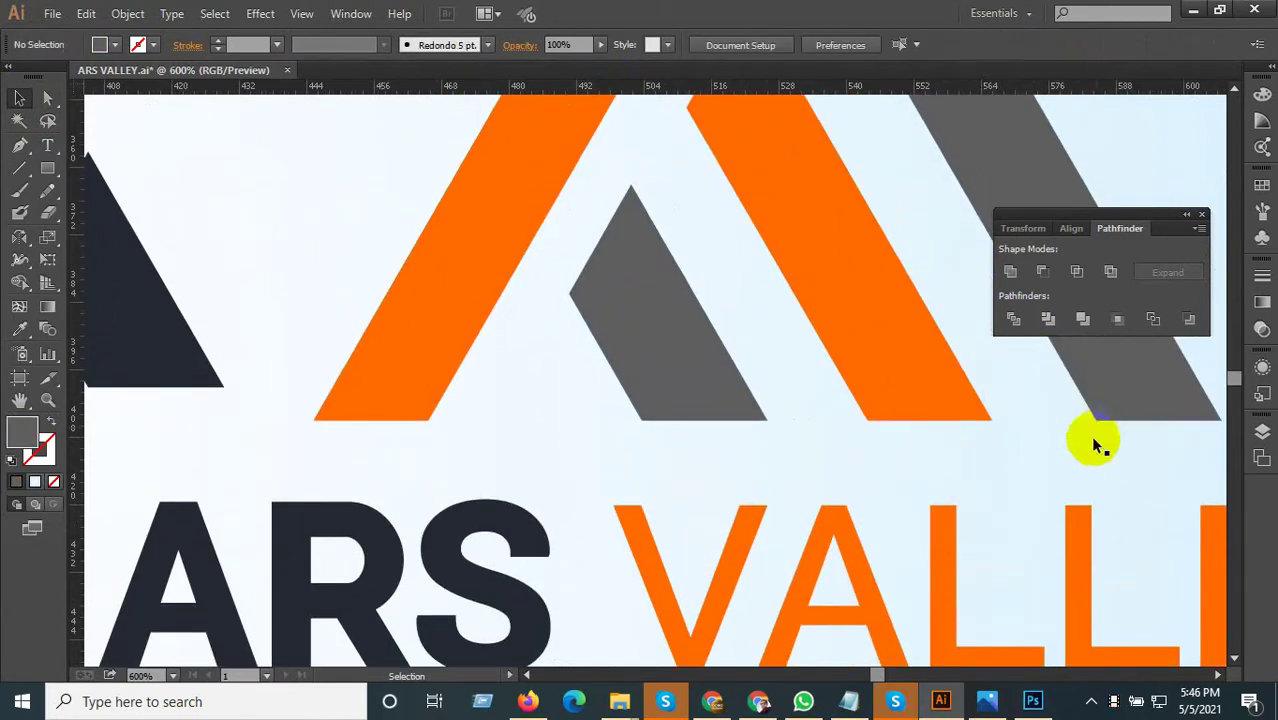
{"action": "scroll", "coordinate": [570, 443], "scroll_direction": "down", "scroll_amount": 3}
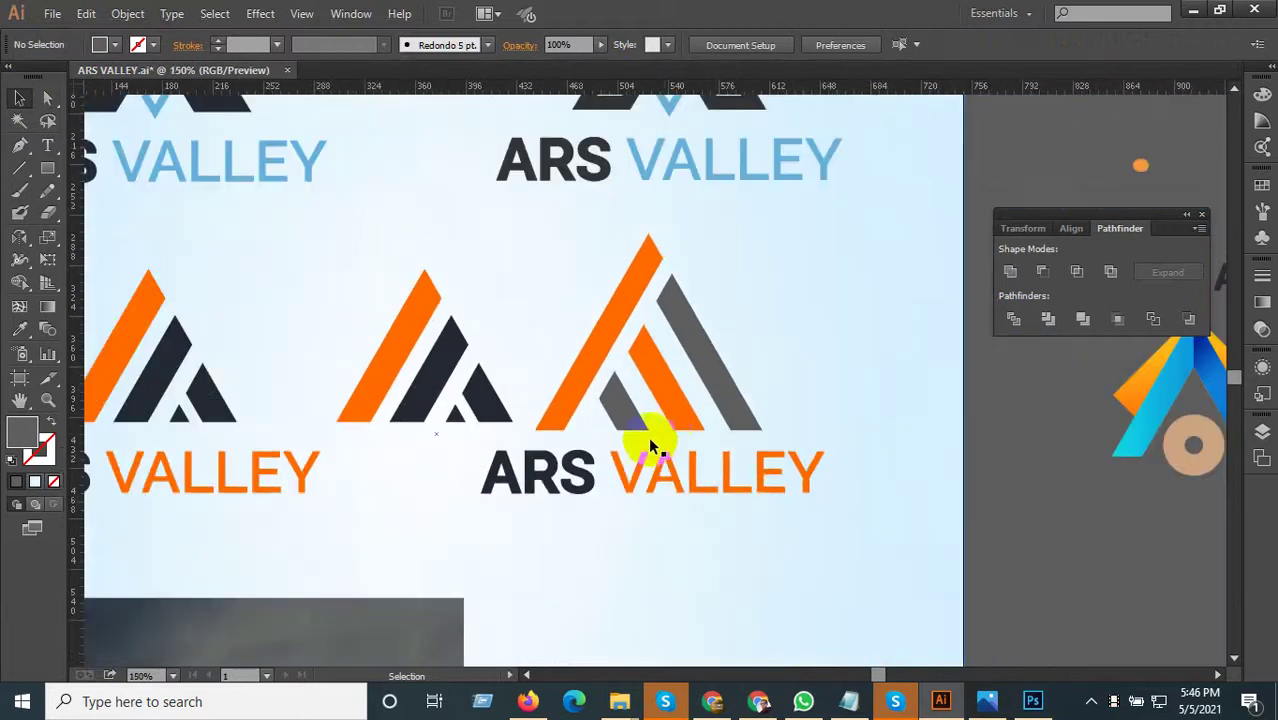
{"action": "scroll", "coordinate": [627, 410], "scroll_direction": "up", "scroll_amount": 2}
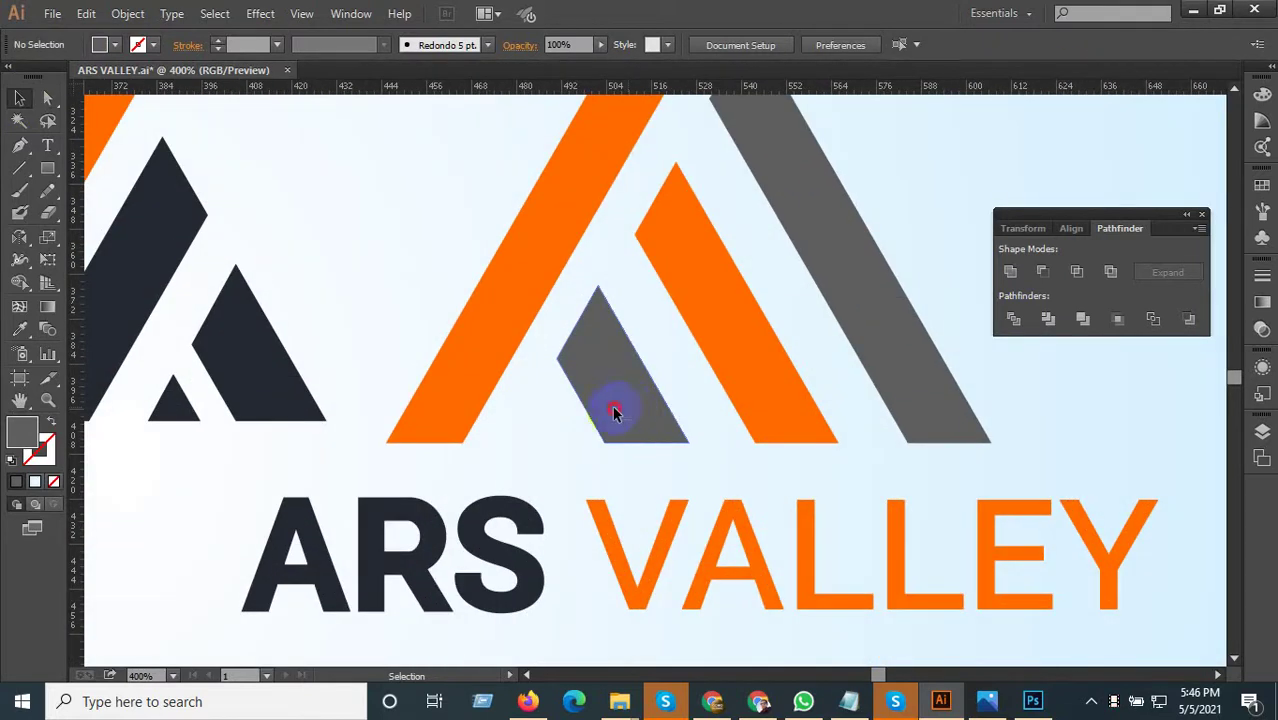
{"action": "left_click", "coordinate": [612, 405]}
{"action": "left_click", "coordinate": [180, 410]}
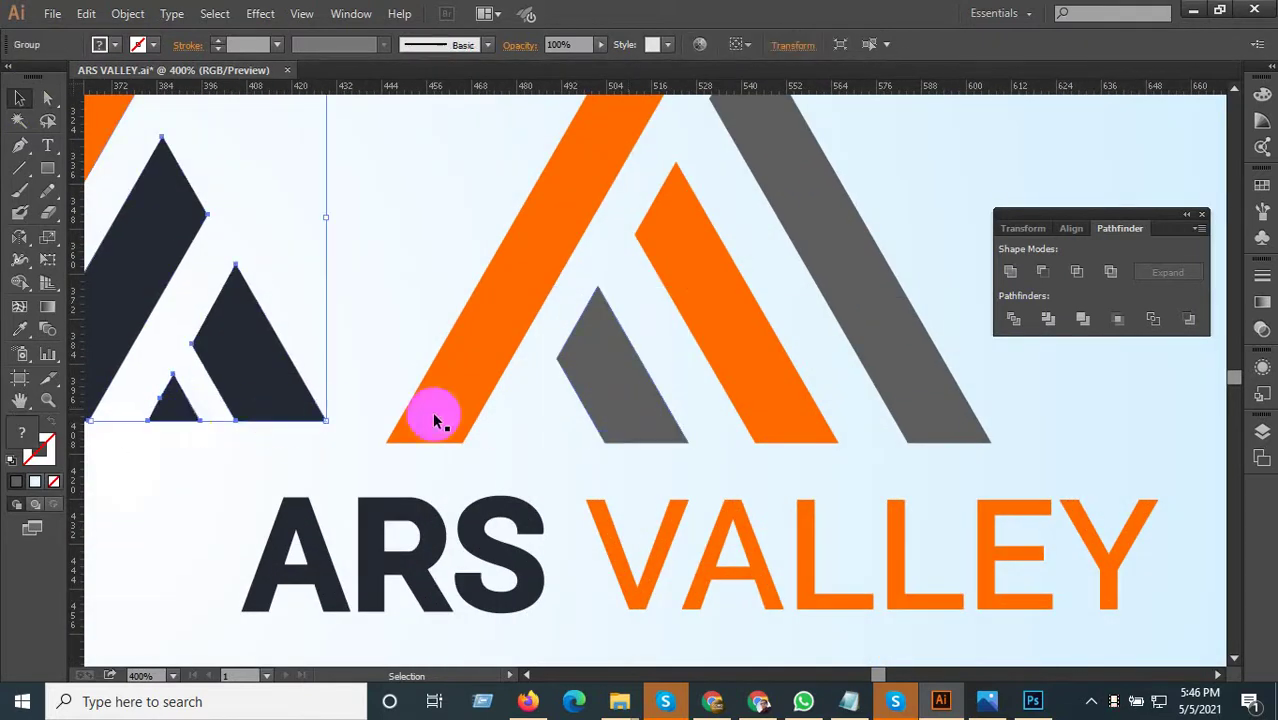
{"action": "scroll", "coordinate": [480, 420], "scroll_direction": "up", "scroll_amount": 1}
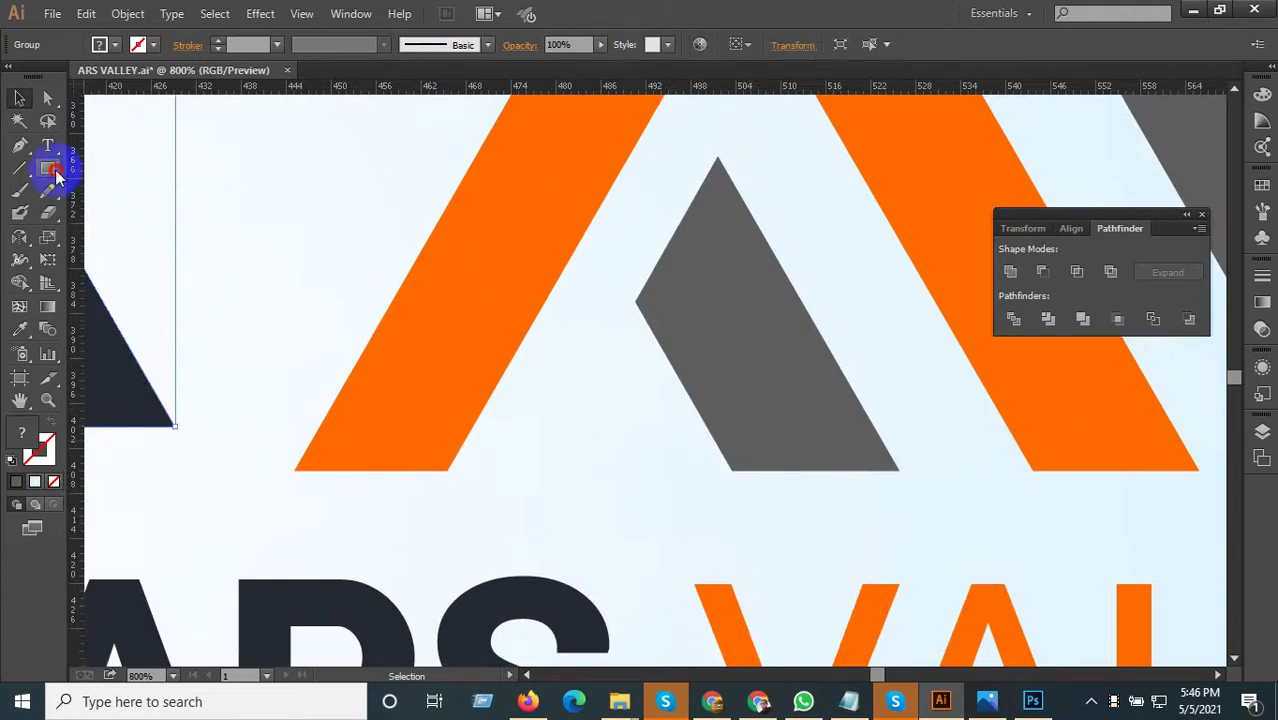
Draw a three-point star triangle, shrink it and rotate it 180° upright
{"action": "left_click_drag", "start_coordinate": [47, 168], "coordinate": [136, 262]}
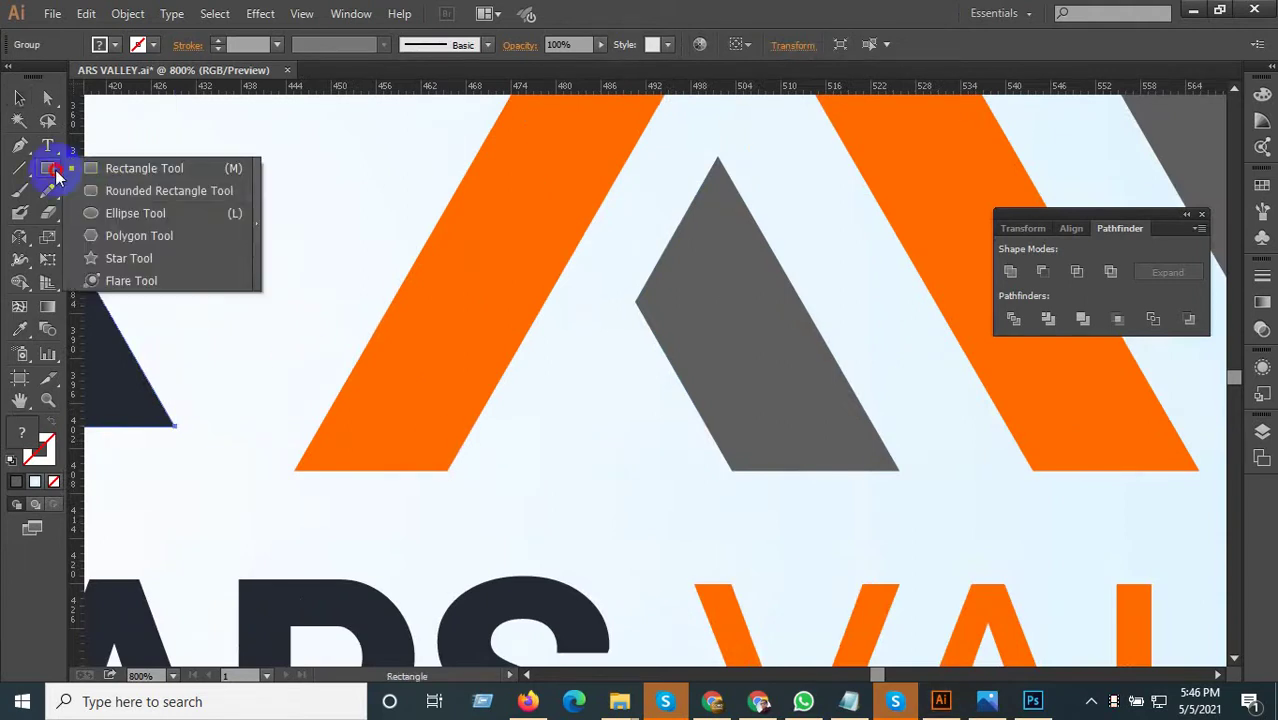
{"action": "left_click", "coordinate": [605, 366]}
{"action": "left_click", "coordinate": [611, 408]}
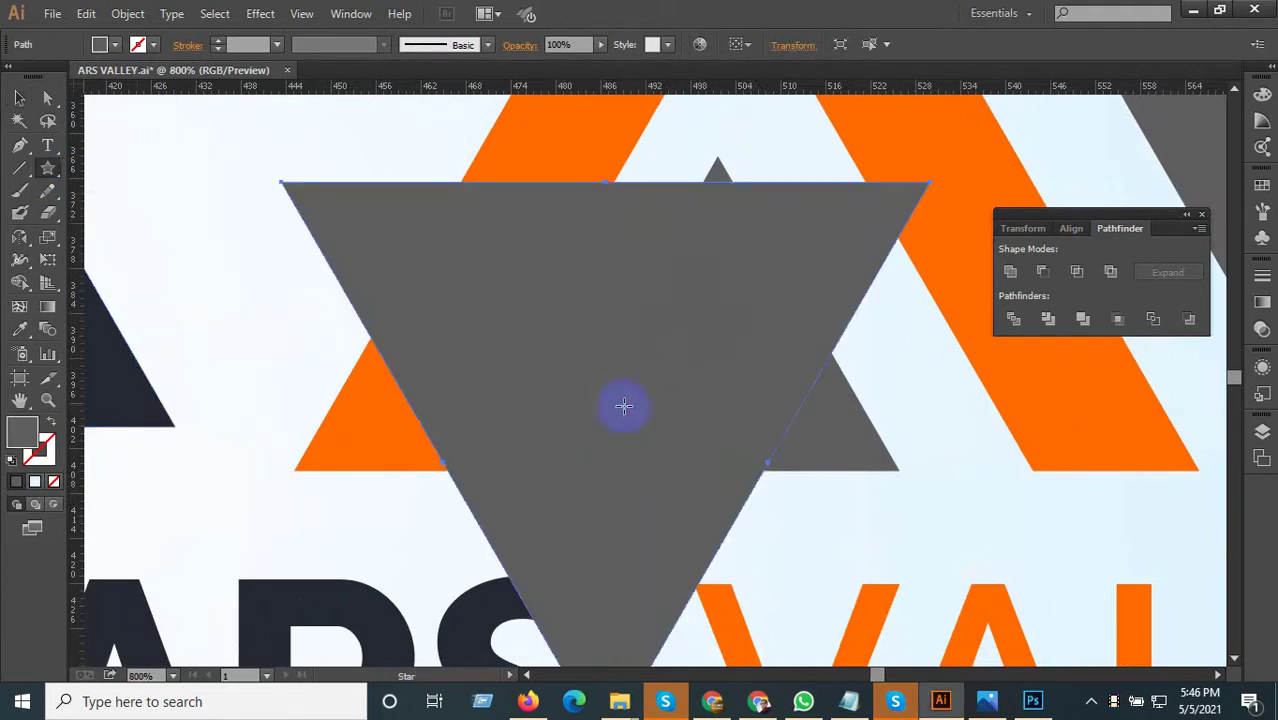
{"action": "left_click", "coordinate": [933, 184]}
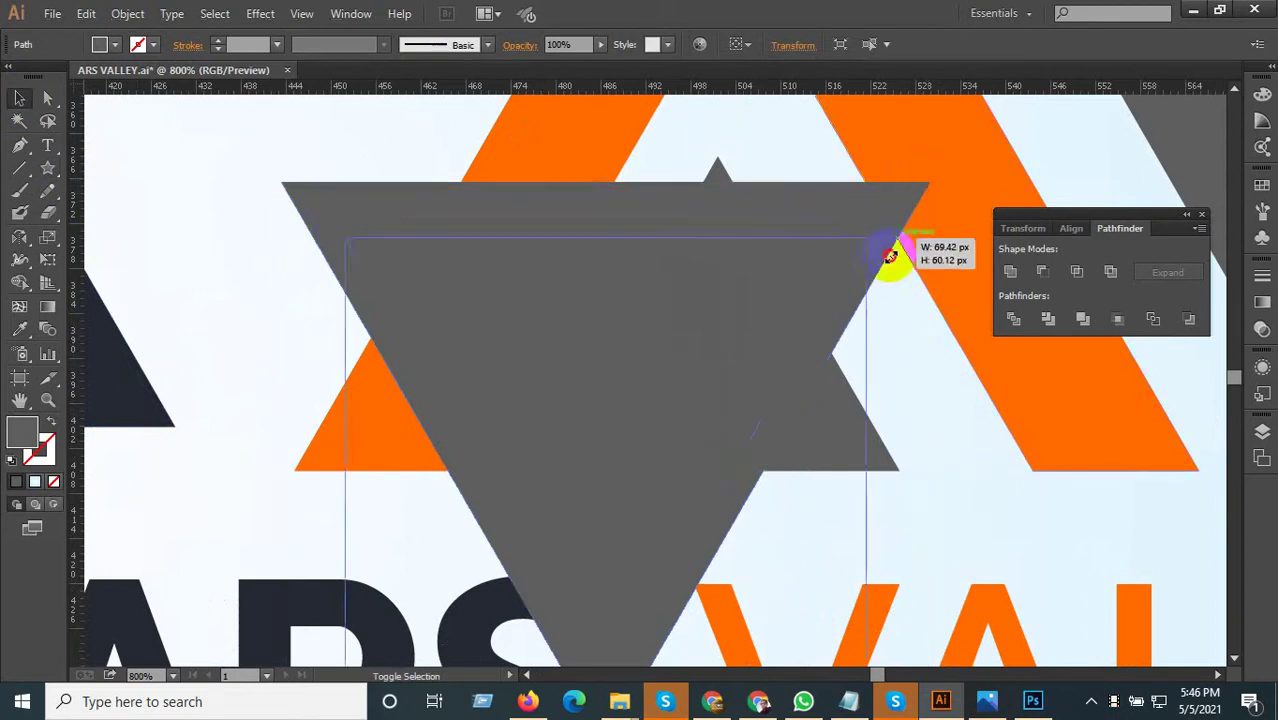
{"action": "left_click_drag", "start_coordinate": [930, 184], "coordinate": [805, 402]}
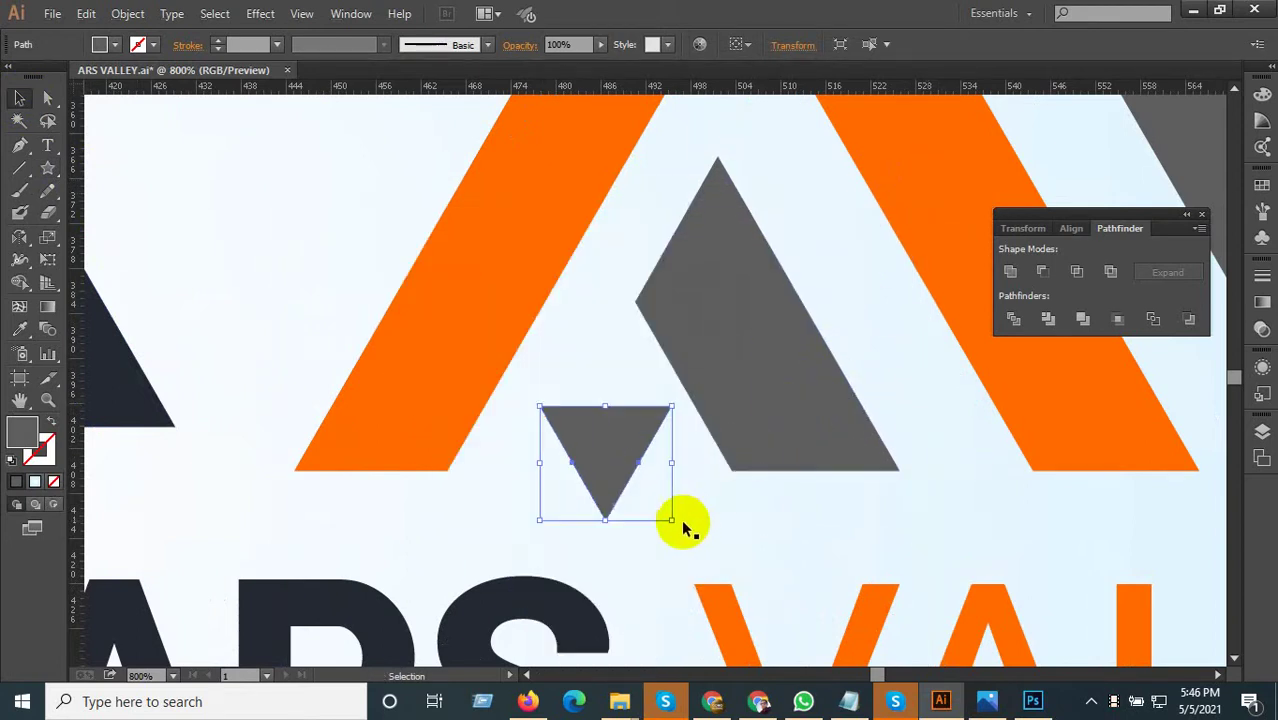
{"action": "mouse_move", "coordinate": [680, 521]}
{"action": "left_mouse_down"}
{"action": "mouse_move", "coordinate": [476, 430]}
{"action": "mouse_move", "coordinate": [693, 474]}
{"action": "left_mouse_up"}
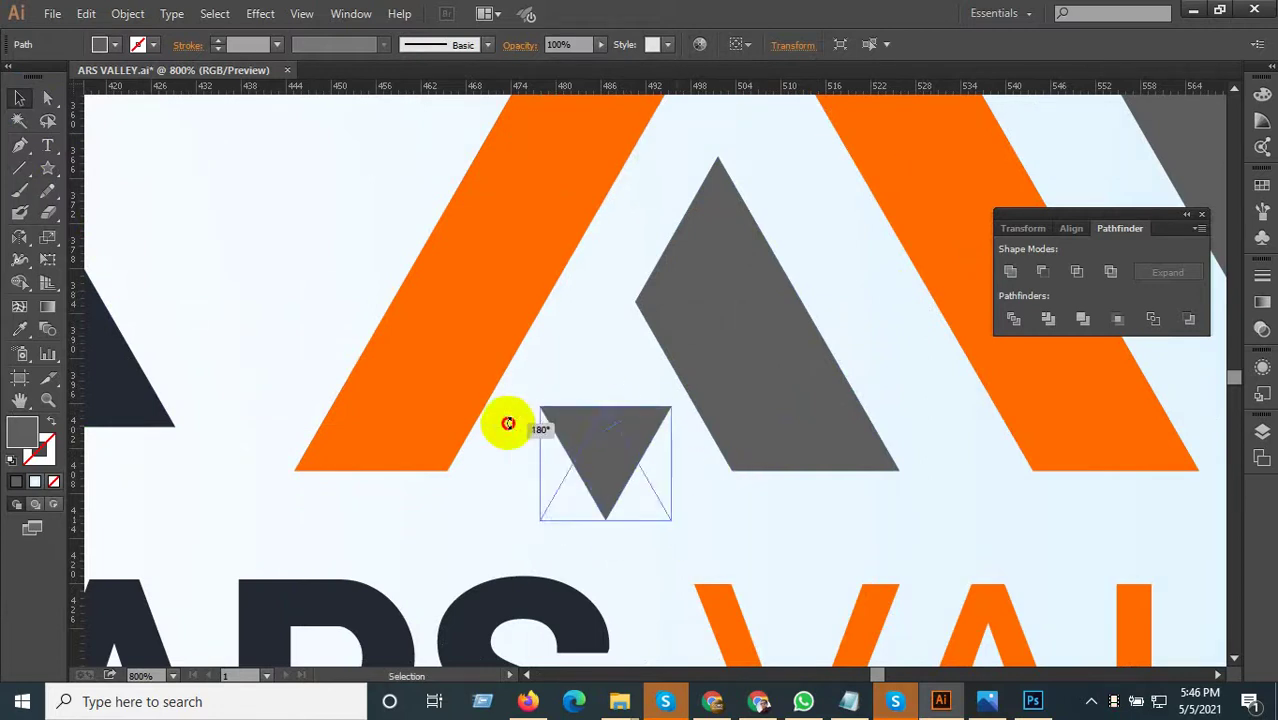
{"action": "mouse_move", "coordinate": [680, 528]}
{"action": "left_mouse_down"}
{"action": "mouse_move", "coordinate": [570, 457]}
{"action": "mouse_move", "coordinate": [586, 419]}
{"action": "left_mouse_up"}
Make the small triangle slightly smaller and move it down to the grey stripe's base
{"action": "scroll", "coordinate": [607, 492], "scroll_direction": "up", "scroll_amount": 1}
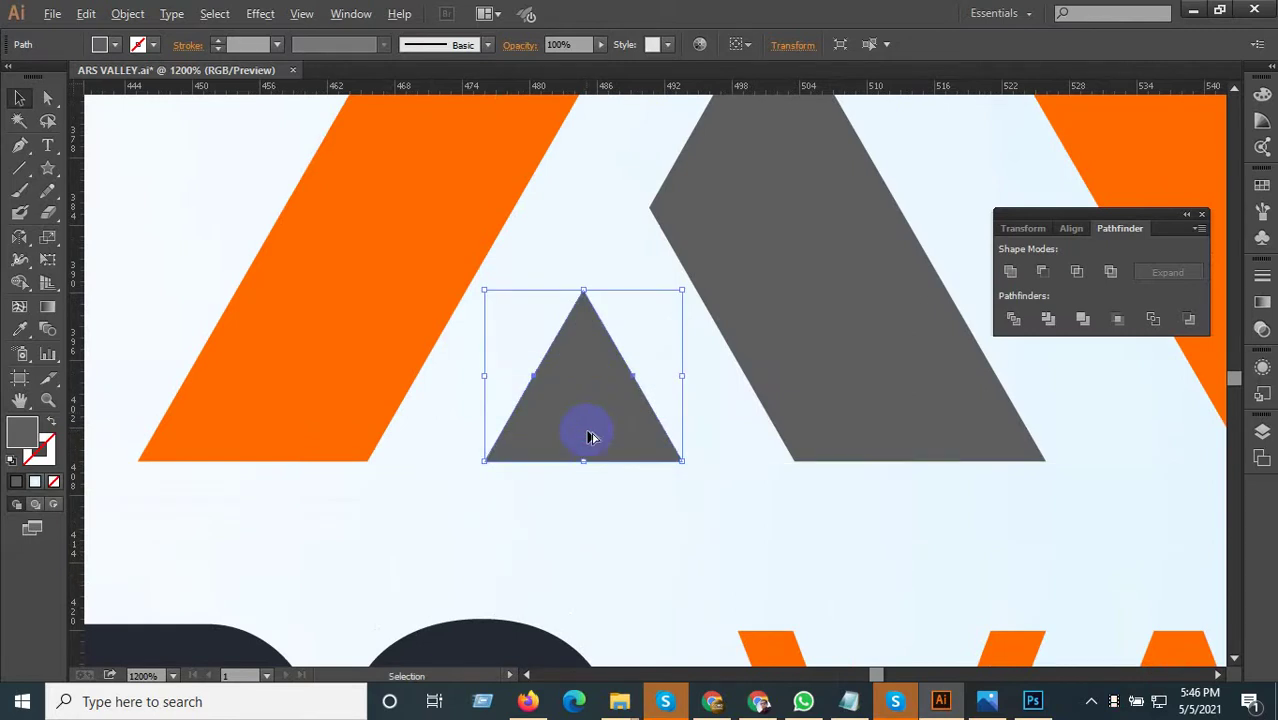
{"action": "scroll", "coordinate": [607, 436], "scroll_direction": "down", "scroll_amount": 2}
{"action": "scroll", "coordinate": [615, 440], "scroll_direction": "up", "scroll_amount": 1}
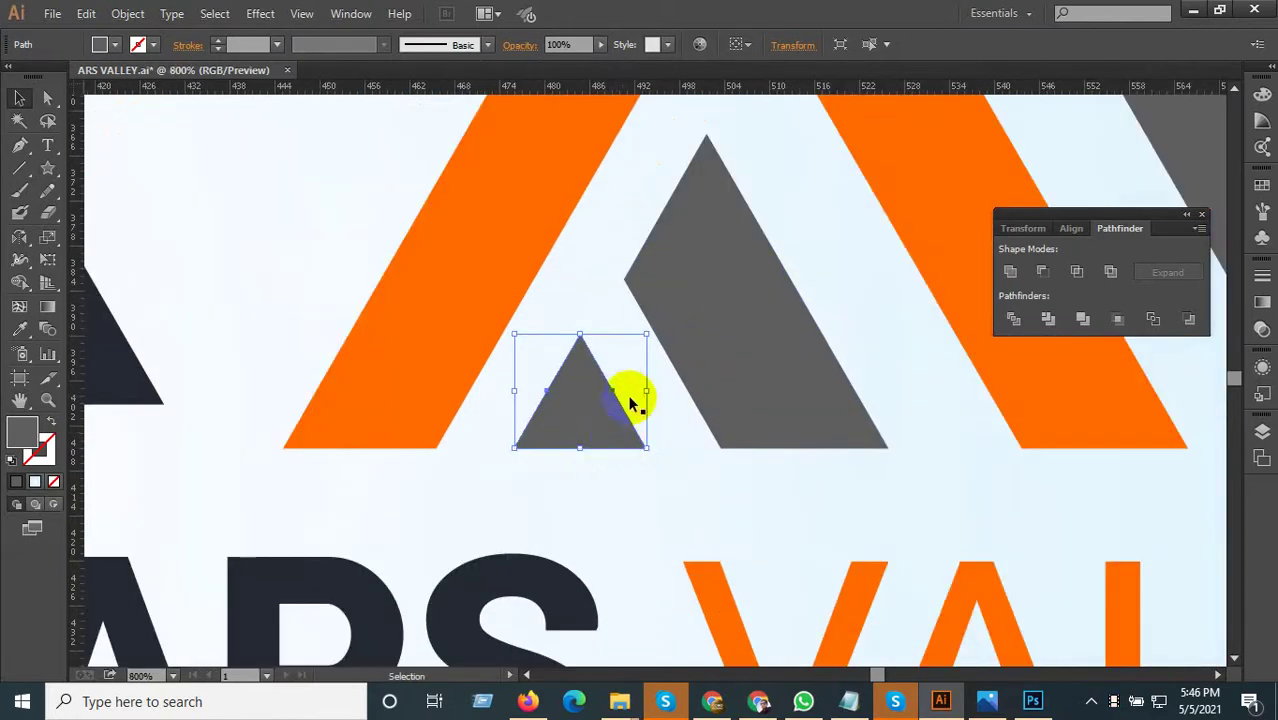
{"action": "left_click_drag", "start_coordinate": [648, 338], "coordinate": [638, 342]}
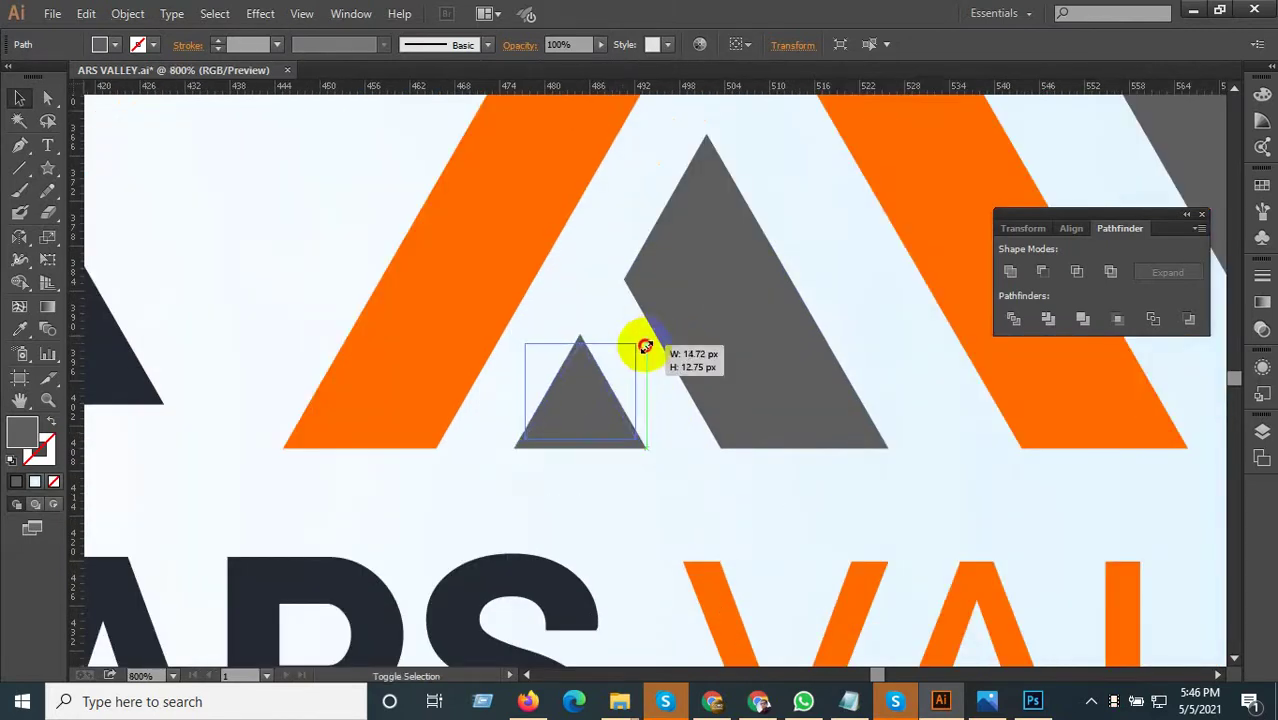
{"action": "scroll", "coordinate": [595, 425], "scroll_direction": "up", "scroll_amount": 1}
{"action": "scroll", "coordinate": [589, 417], "scroll_direction": "up", "scroll_amount": 1}
{"action": "left_click_drag", "start_coordinate": [589, 417], "coordinate": [589, 435]}
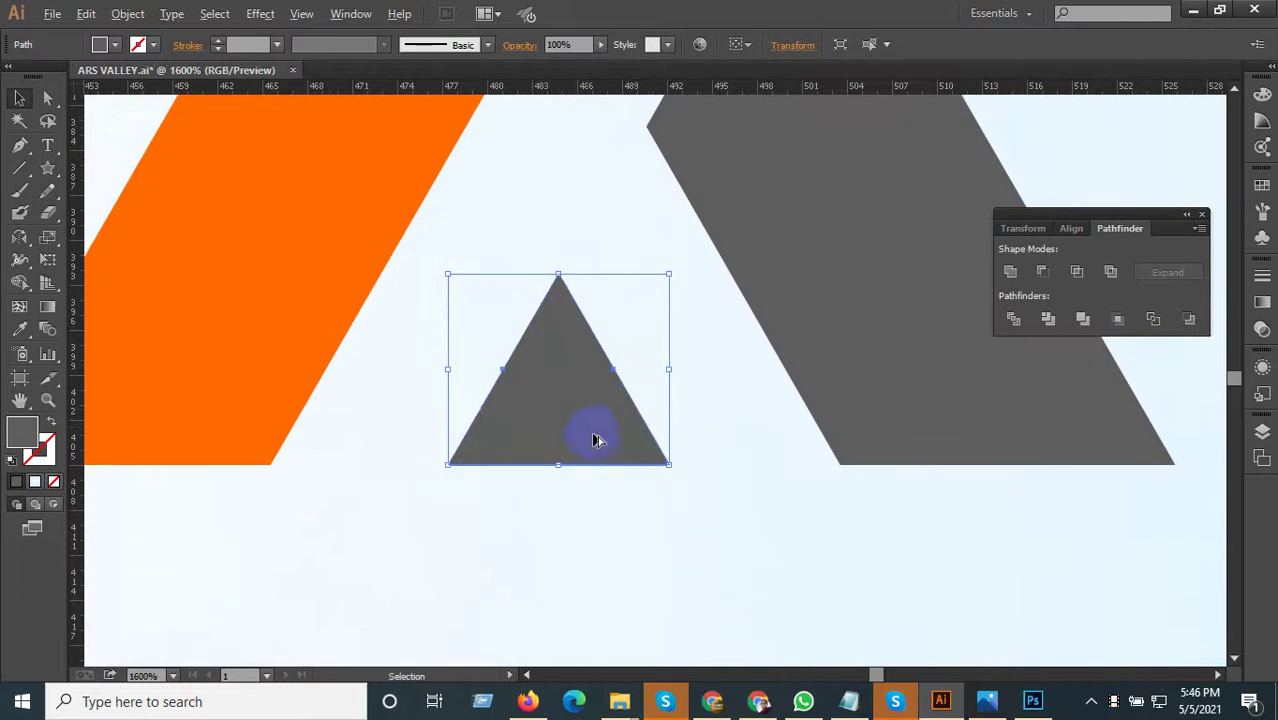
{"action": "scroll", "coordinate": [589, 435], "scroll_direction": "down", "scroll_amount": 3}
{"action": "scroll", "coordinate": [634, 464], "scroll_direction": "down", "scroll_amount": 3}
Delete the middle logo variant from the artboard
{"action": "left_click", "coordinate": [1172, 477]}
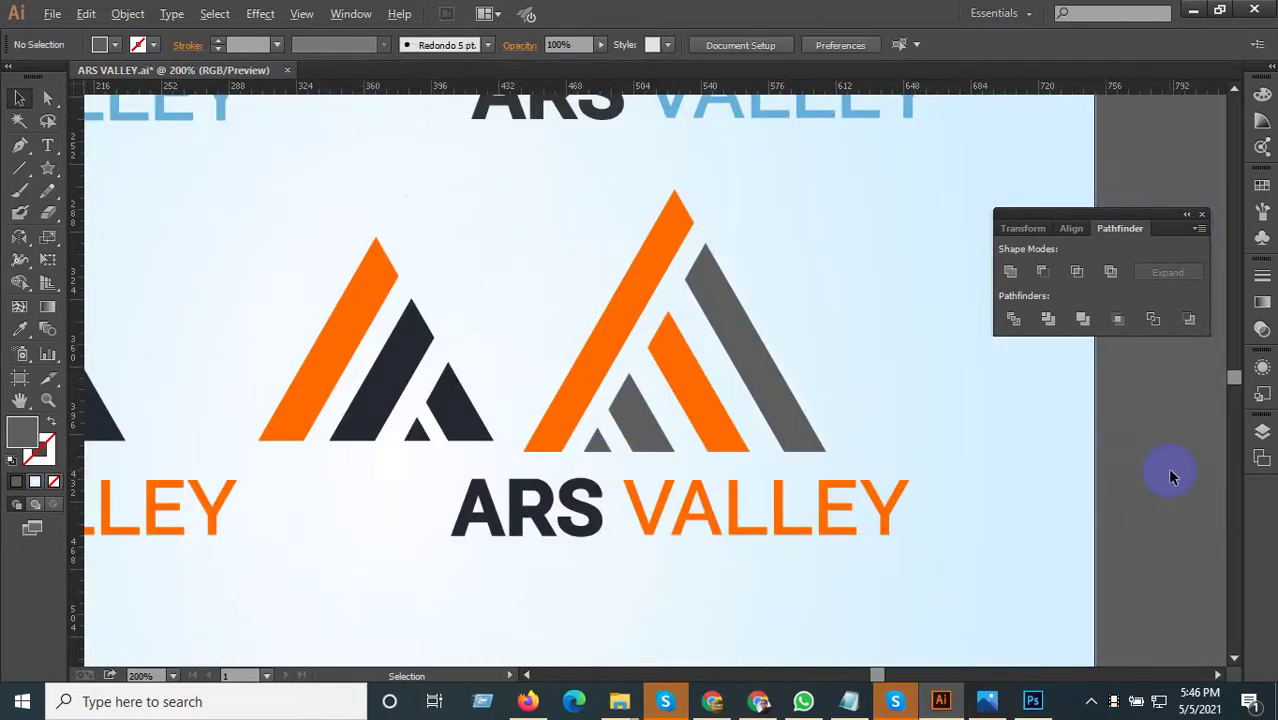
{"action": "scroll", "coordinate": [636, 470], "scroll_direction": "down", "scroll_amount": 2}
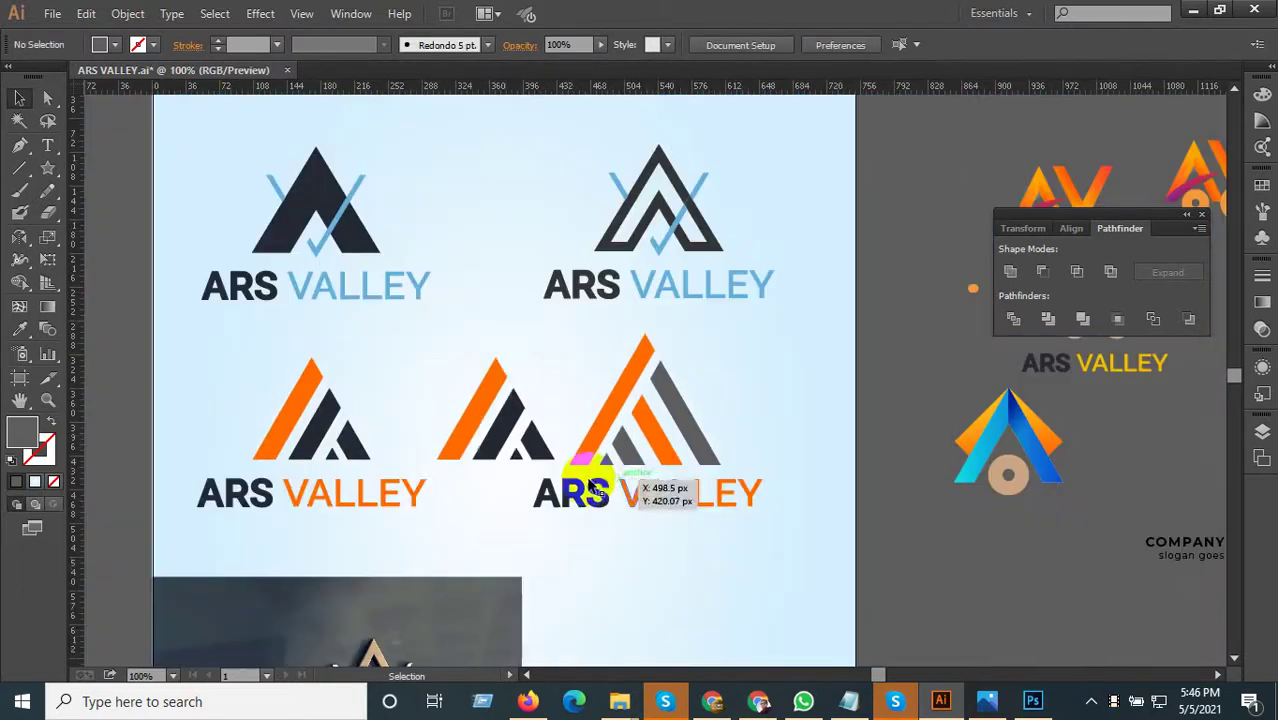
{"action": "left_click", "coordinate": [508, 442]}
{"action": "key", "text": "Delete"}
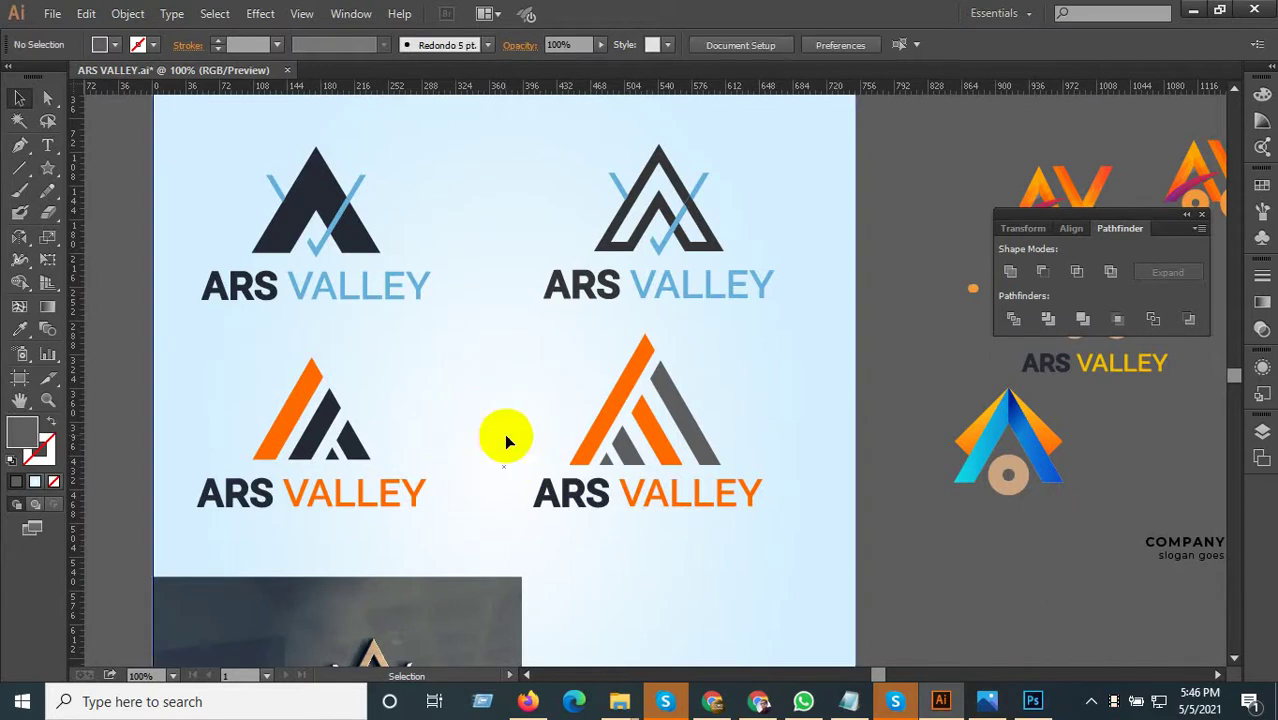
{"action": "scroll", "coordinate": [610, 460], "scroll_direction": "up", "scroll_amount": 2}
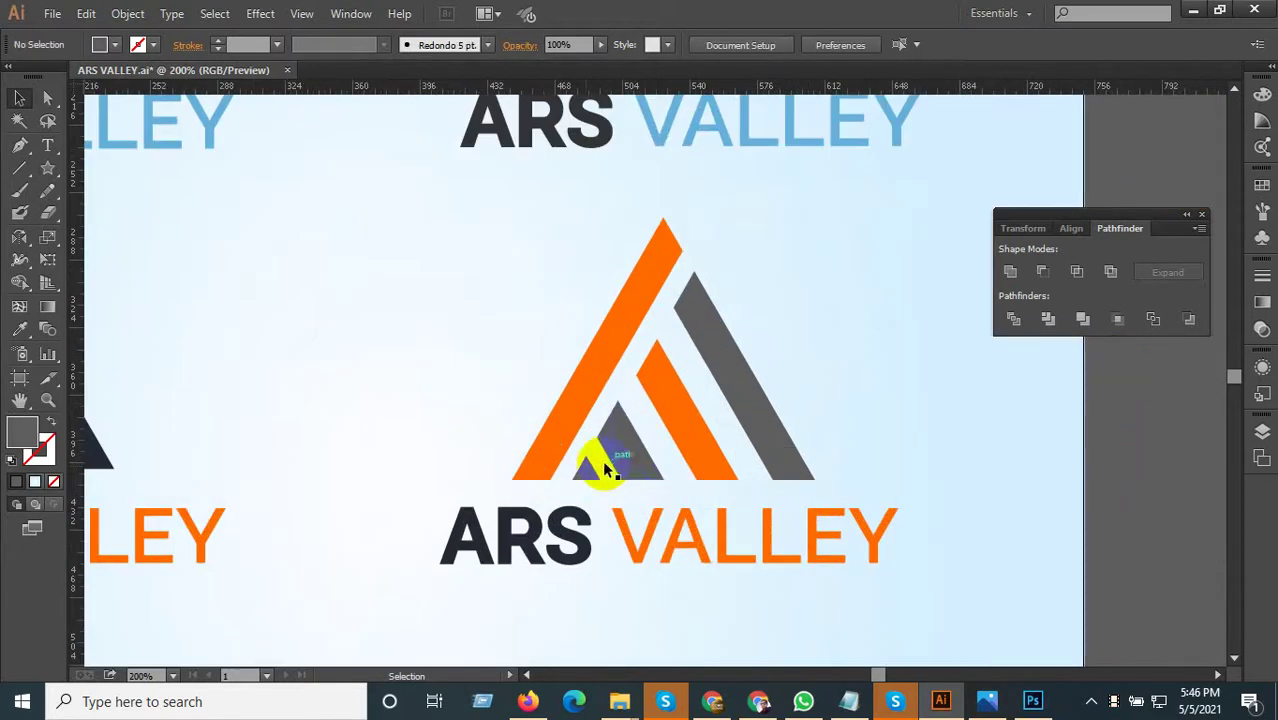
Isolate the small triangle and resize it slightly narrower to sit between the stripes
{"action": "double_click", "coordinate": [586, 470]}
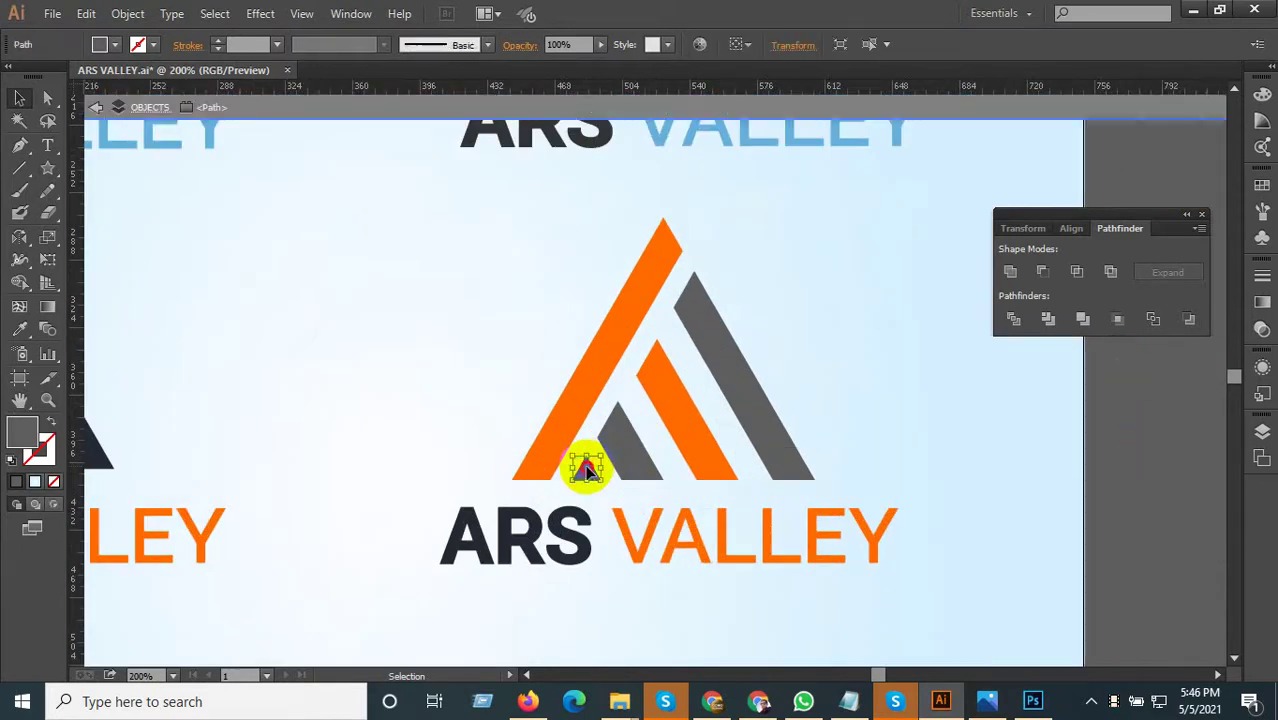
{"action": "scroll", "coordinate": [595, 458], "scroll_direction": "up", "scroll_amount": 3}
{"action": "scroll", "coordinate": [615, 425], "scroll_direction": "up", "scroll_amount": 3}
{"action": "left_click_drag", "start_coordinate": [636, 352], "coordinate": [620, 367]}
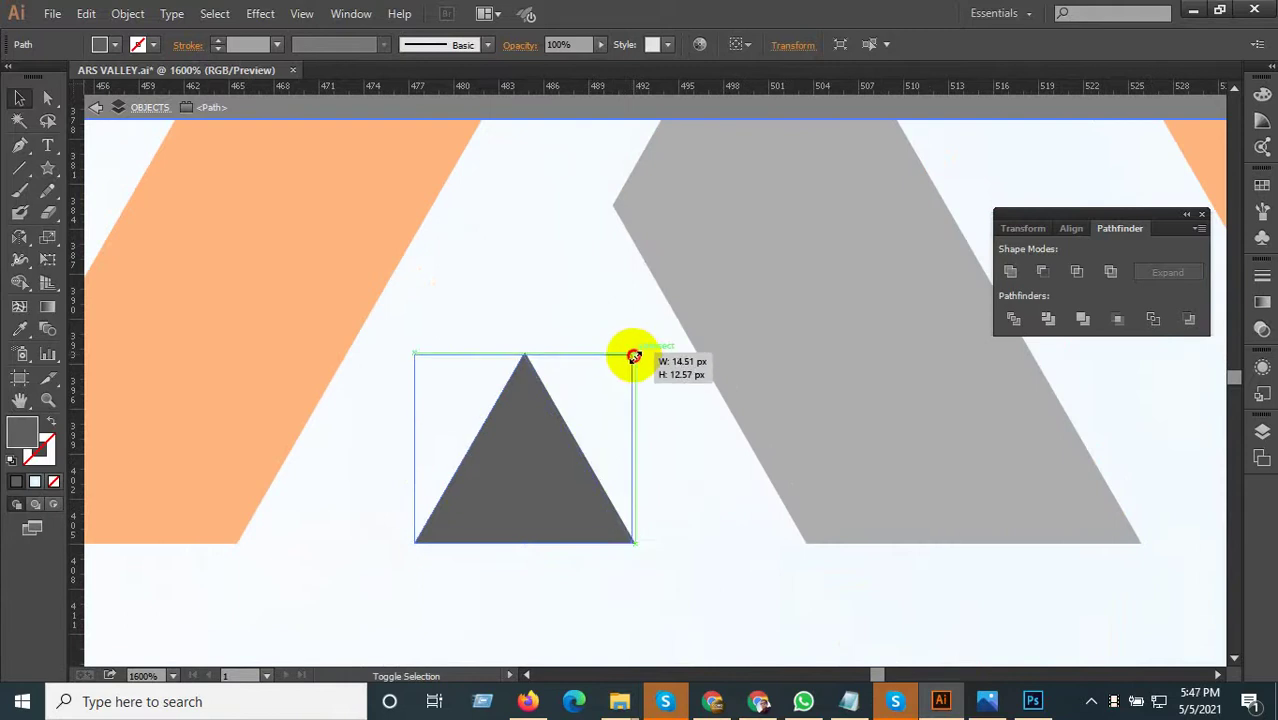
{"action": "double_click", "coordinate": [630, 405]}
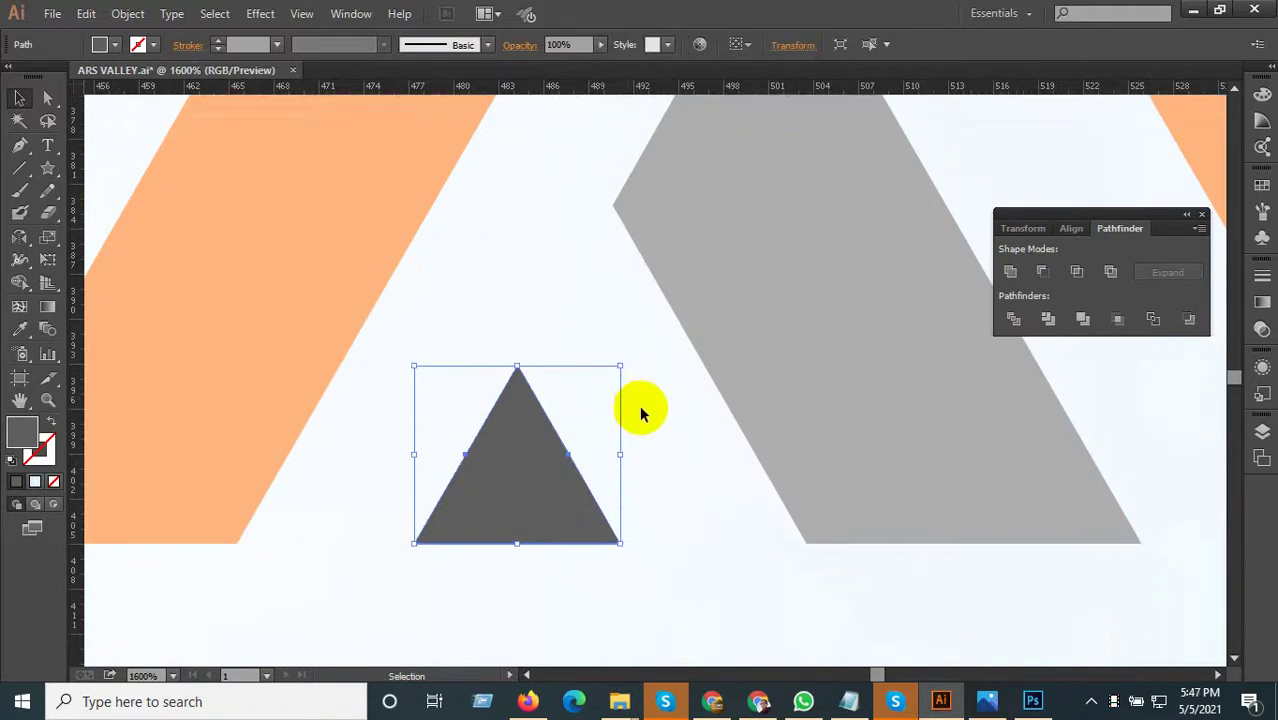
{"action": "scroll", "coordinate": [598, 440], "scroll_direction": "down", "scroll_amount": 3}
{"action": "scroll", "coordinate": [652, 428], "scroll_direction": "down", "scroll_amount": 2}
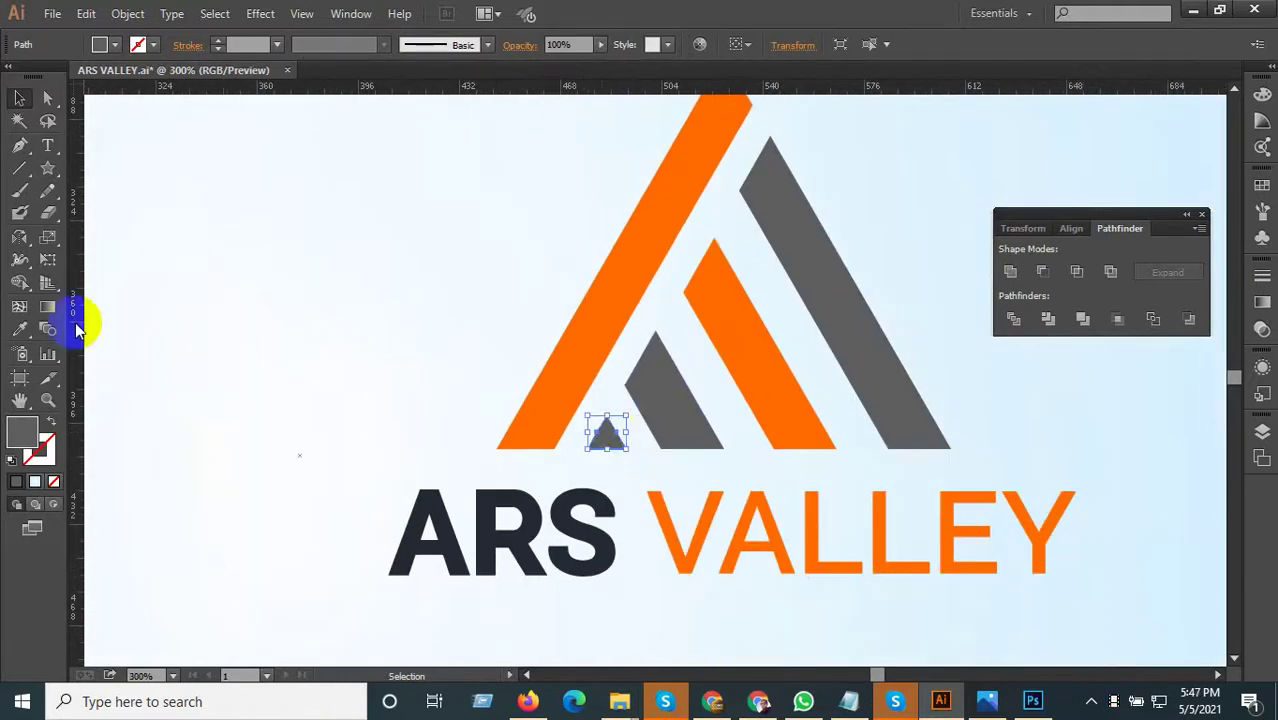
Sample the logo orange onto the small triangle and the ARS navy onto both grey stripes
{"action": "left_click", "coordinate": [748, 360]}
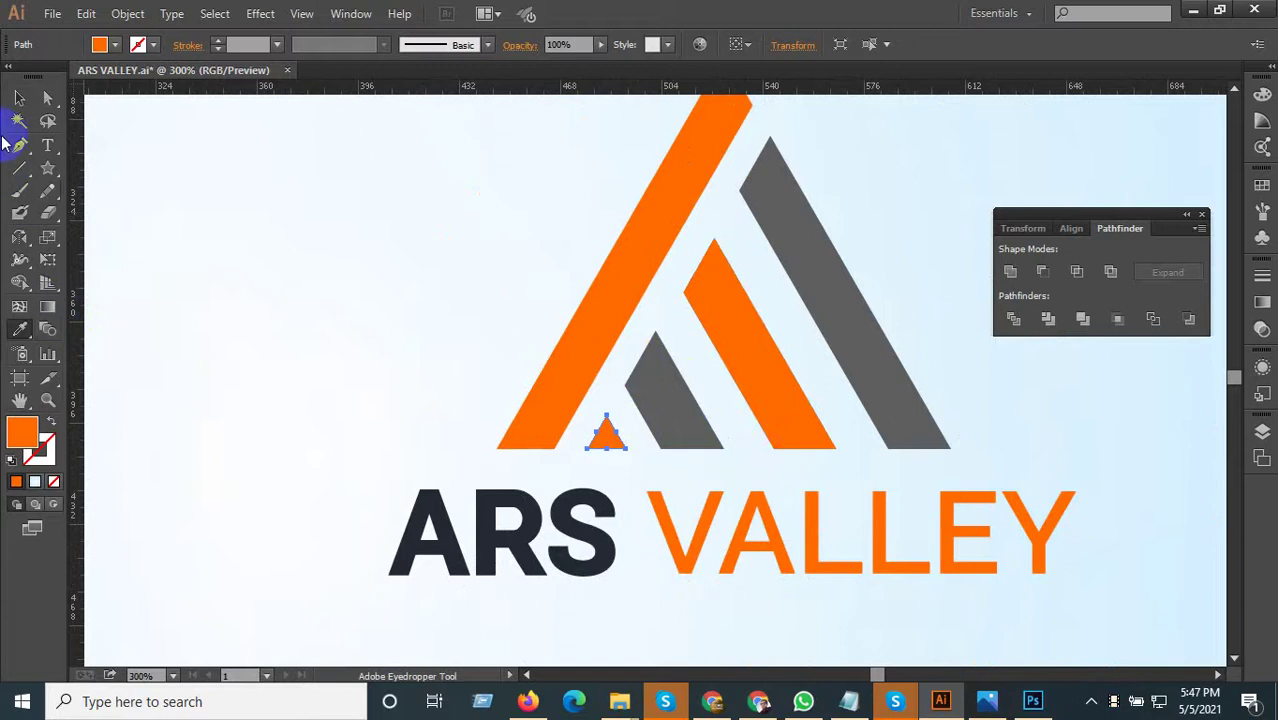
{"action": "left_click", "coordinate": [19, 98]}
{"action": "double_click", "coordinate": [688, 403]}
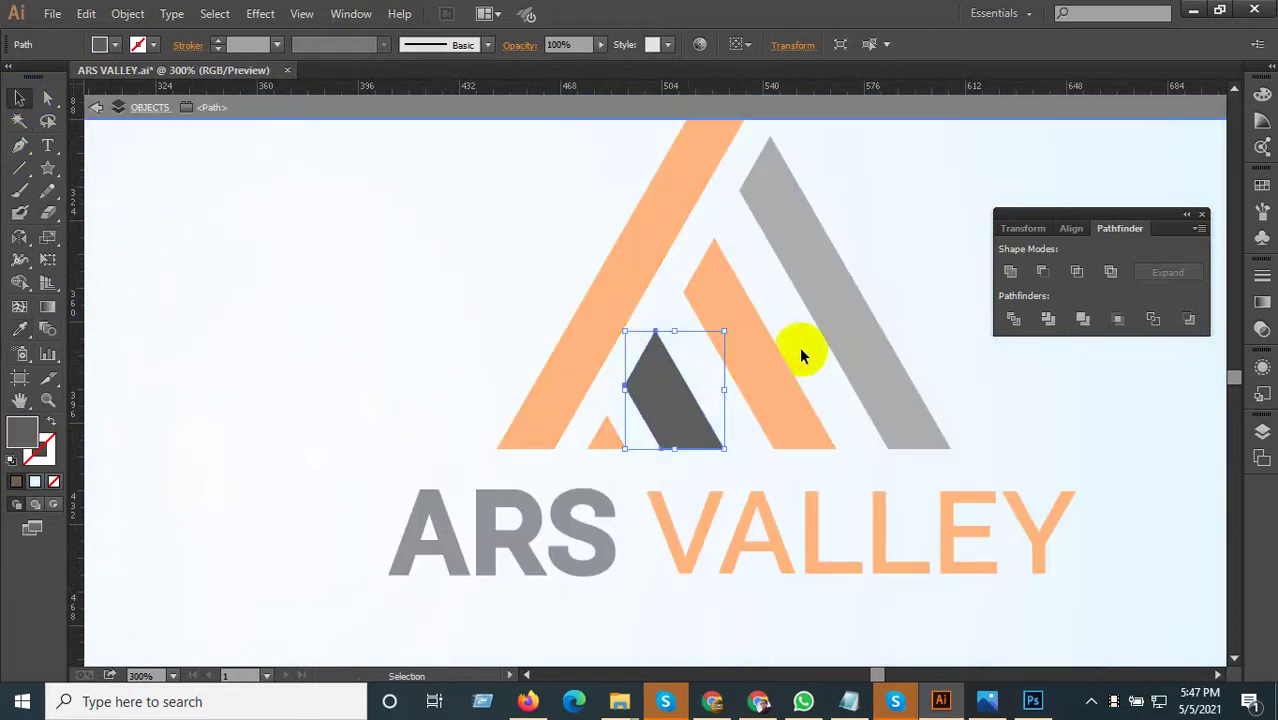
{"action": "double_click", "coordinate": [816, 332]}
{"action": "left_click", "coordinate": [824, 298], "text": "shift"}
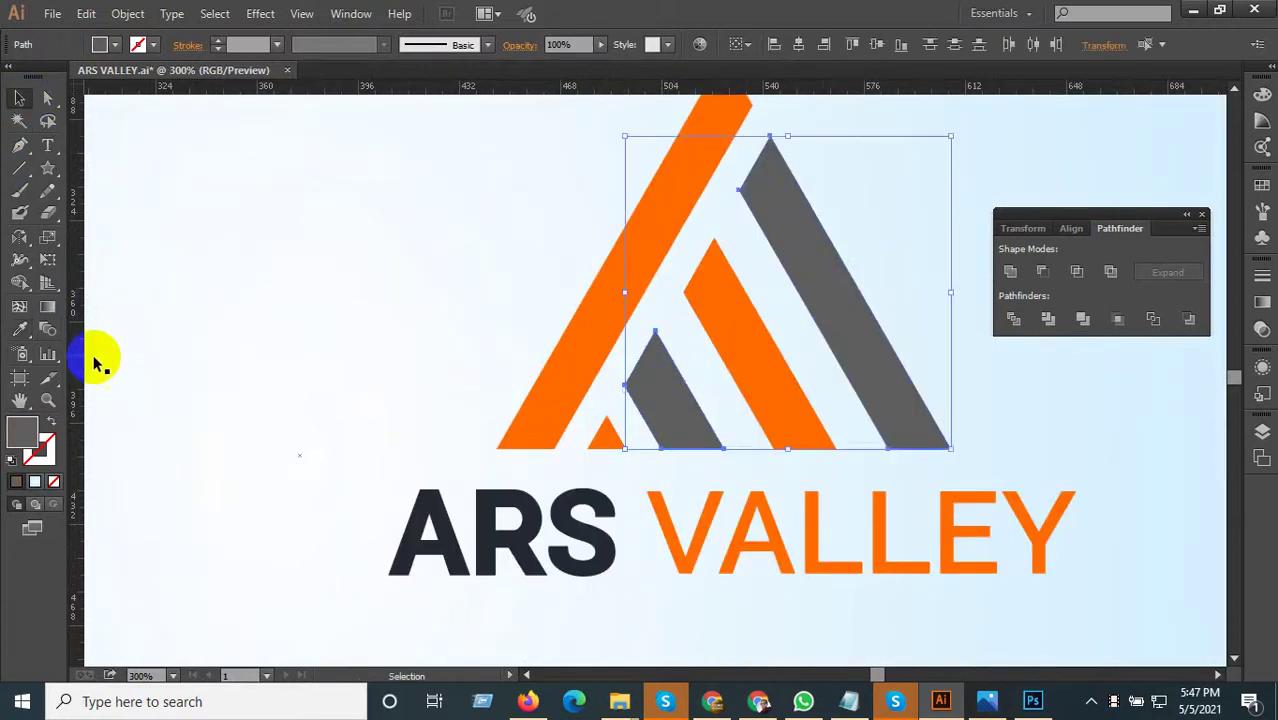
{"action": "left_click", "coordinate": [548, 524]}
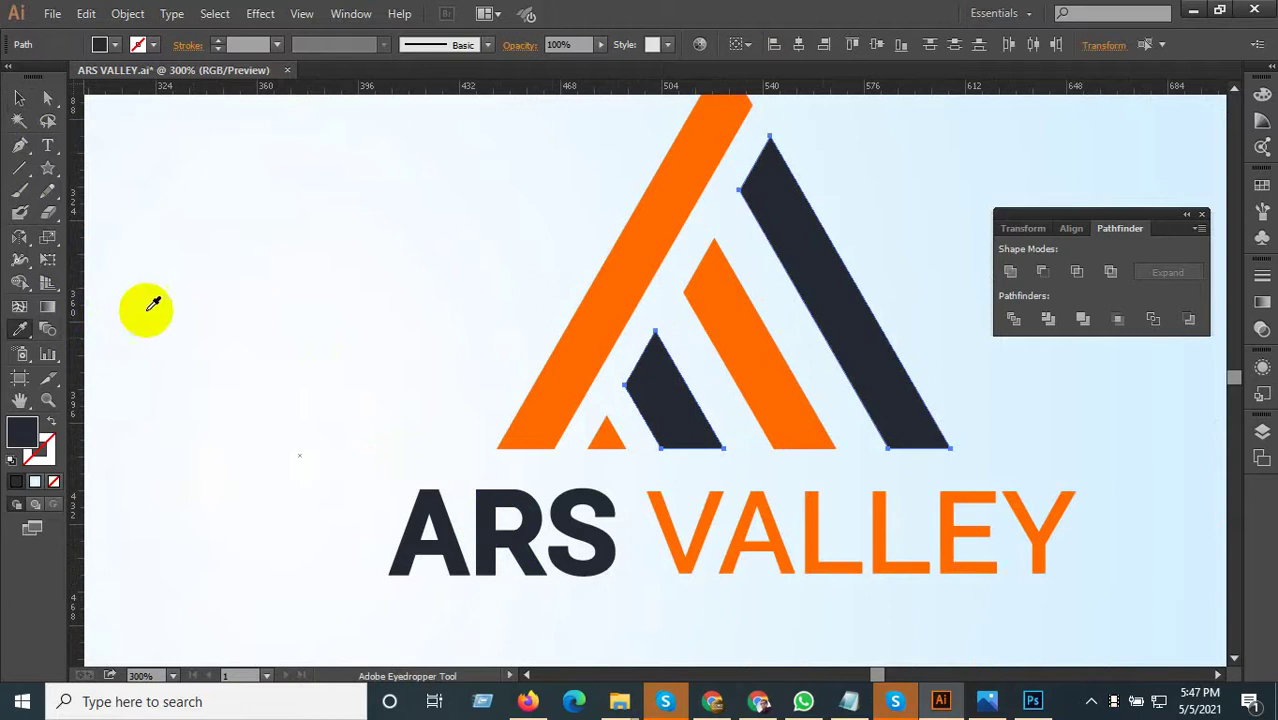
Select the logo's triangle shapes, excluding the ARS VALLEY text
{"action": "left_click", "coordinate": [19, 98]}
{"action": "scroll", "coordinate": [456, 348], "scroll_direction": "down", "scroll_amount": 2}
{"action": "mouse_move", "coordinate": [993, 503]}
{"action": "left_mouse_down"}
{"action": "mouse_move", "coordinate": [541, 408]}
{"action": "mouse_move", "coordinate": [428, 334]}
{"action": "left_mouse_up"}
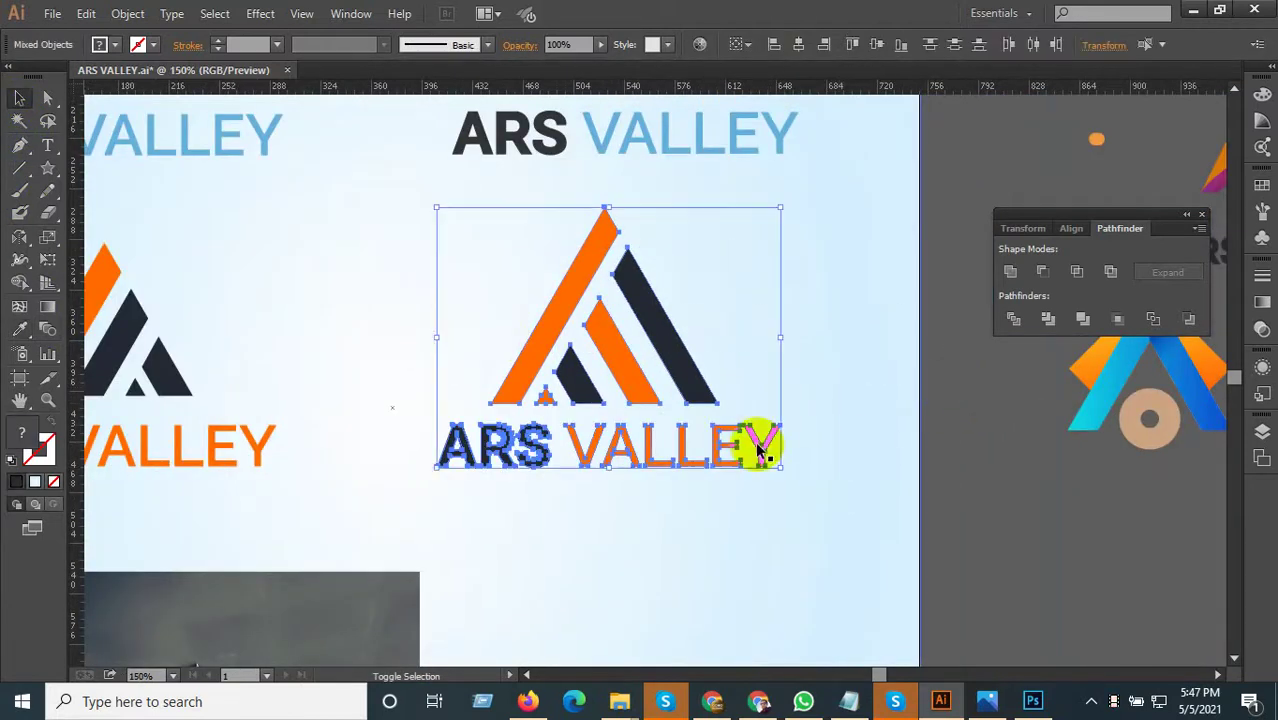
{"action": "left_click", "coordinate": [697, 455], "text": "shift"}
Group the triangle shapes and centre the mark horizontally over the ARS VALLEY text
{"action": "right_click", "coordinate": [667, 352]}
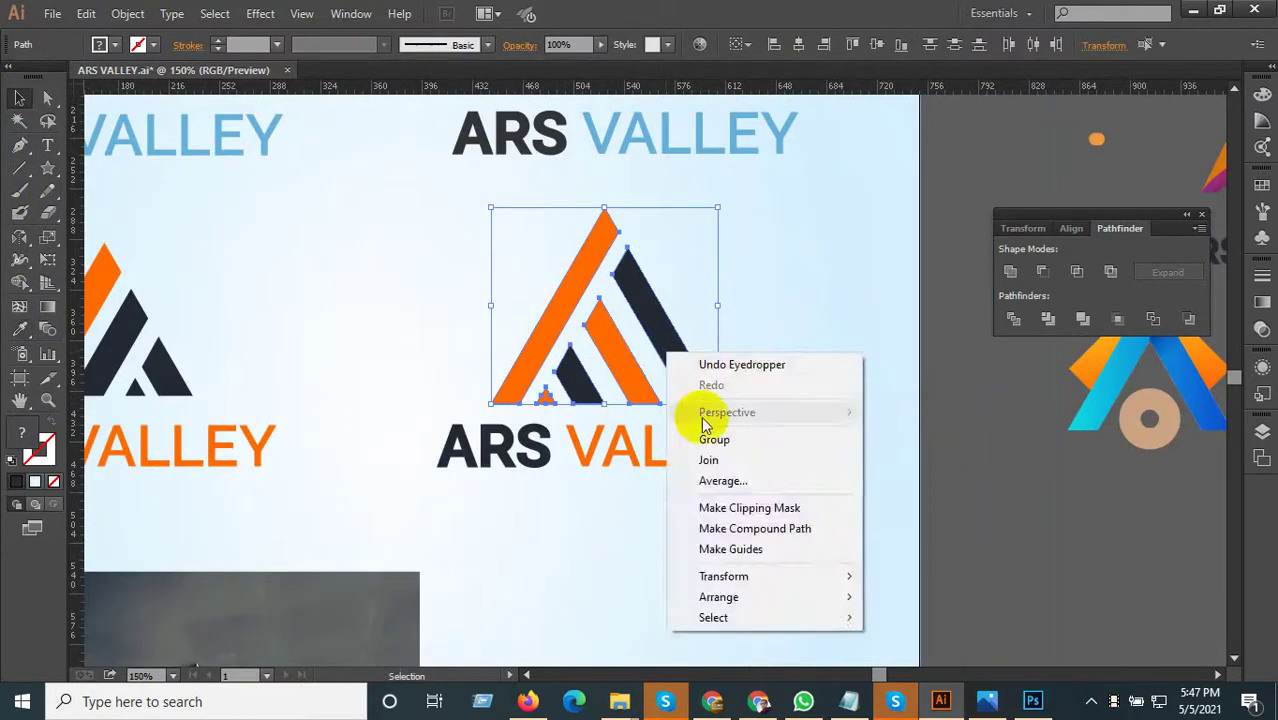
{"action": "left_click", "coordinate": [714, 440]}
{"action": "left_click", "coordinate": [676, 443], "text": "shift"}
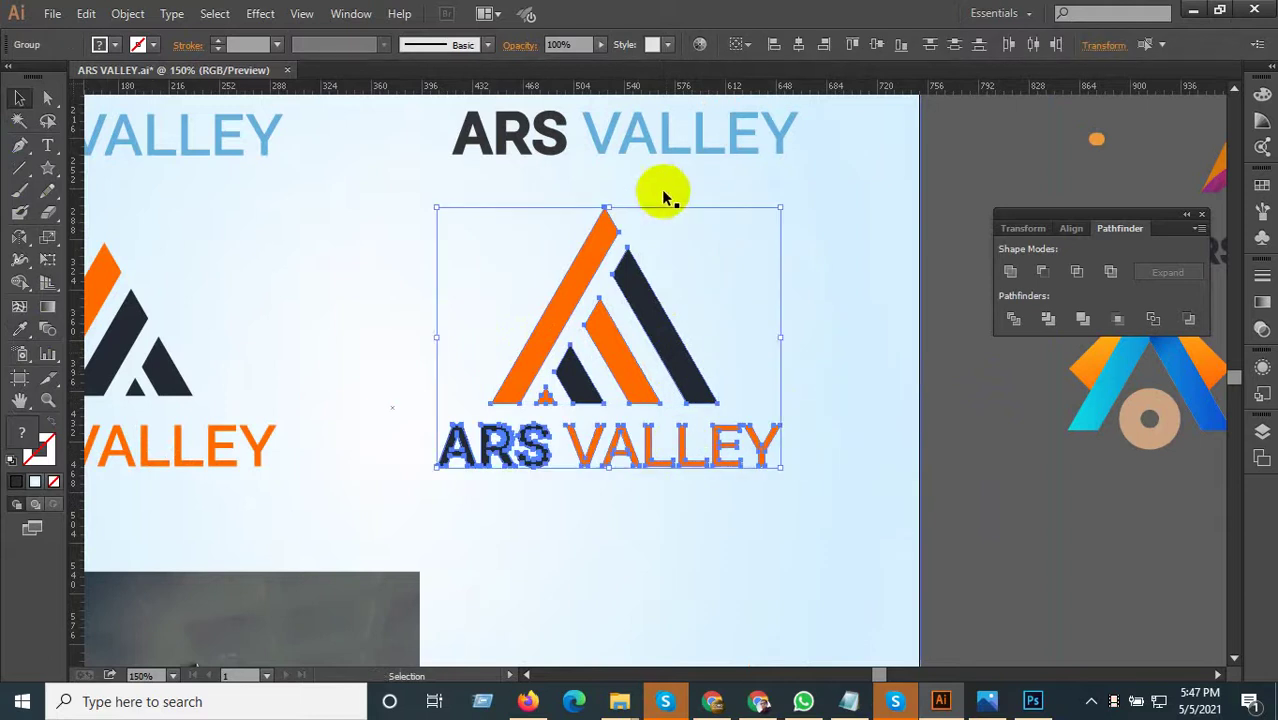
{"action": "left_click", "coordinate": [798, 46]}
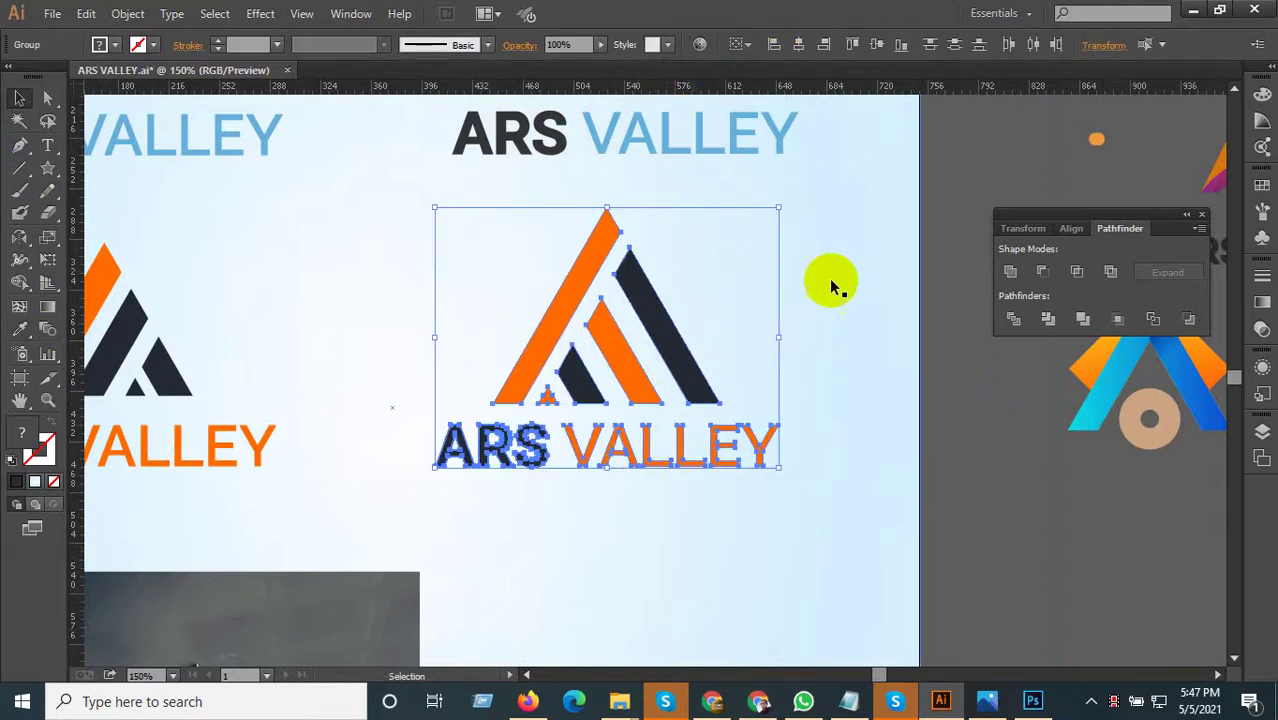
{"action": "left_click", "coordinate": [997, 447]}
Slightly resize the orange mountain logo mark
{"action": "scroll", "coordinate": [632, 390], "scroll_direction": "down", "scroll_amount": 1}
{"action": "left_click", "coordinate": [632, 388]}
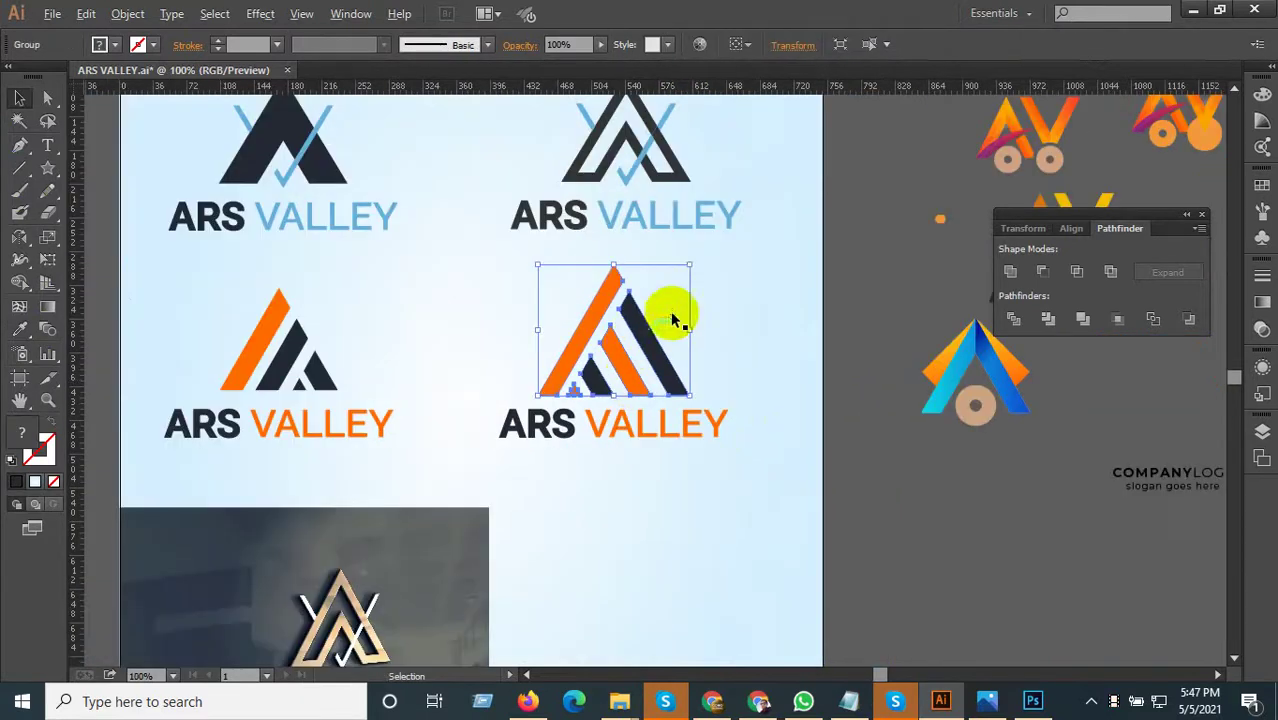
{"action": "left_click_drag", "start_coordinate": [690, 266], "coordinate": [683, 271]}
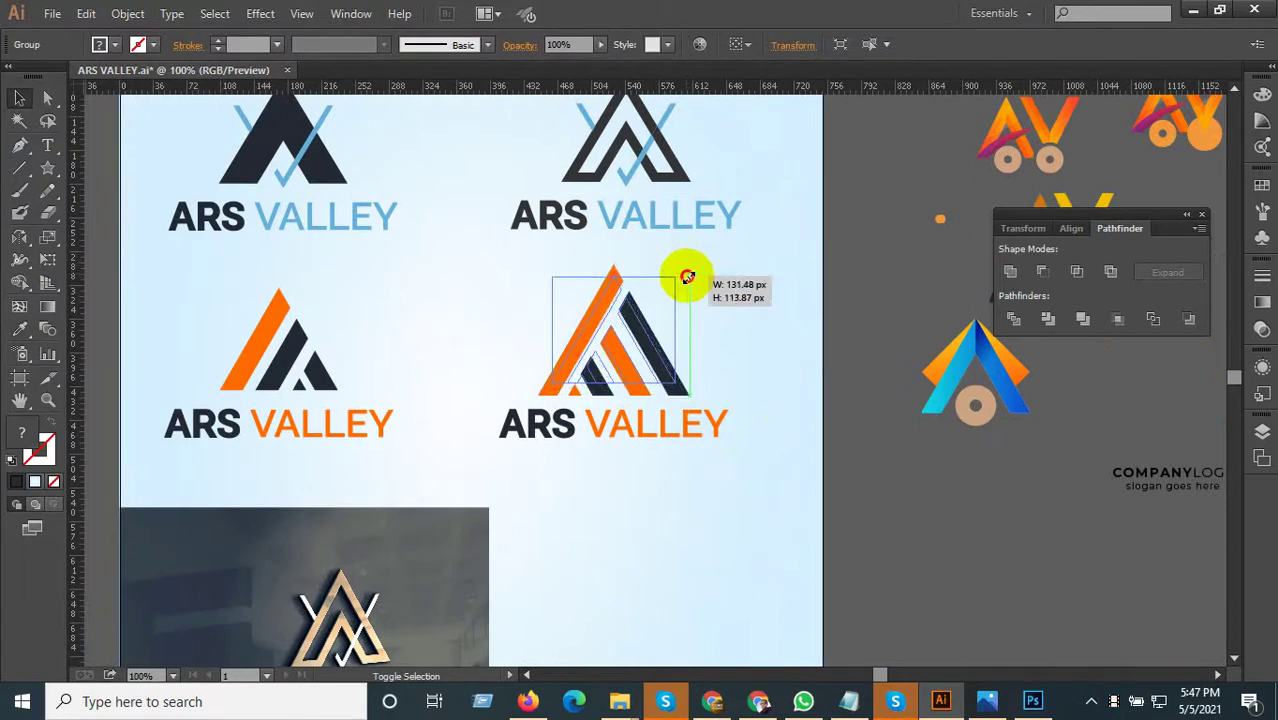
{"action": "scroll", "coordinate": [627, 374], "scroll_direction": "up", "scroll_amount": 2}
{"action": "left_click_drag", "start_coordinate": [626, 374], "coordinate": [661, 393]}
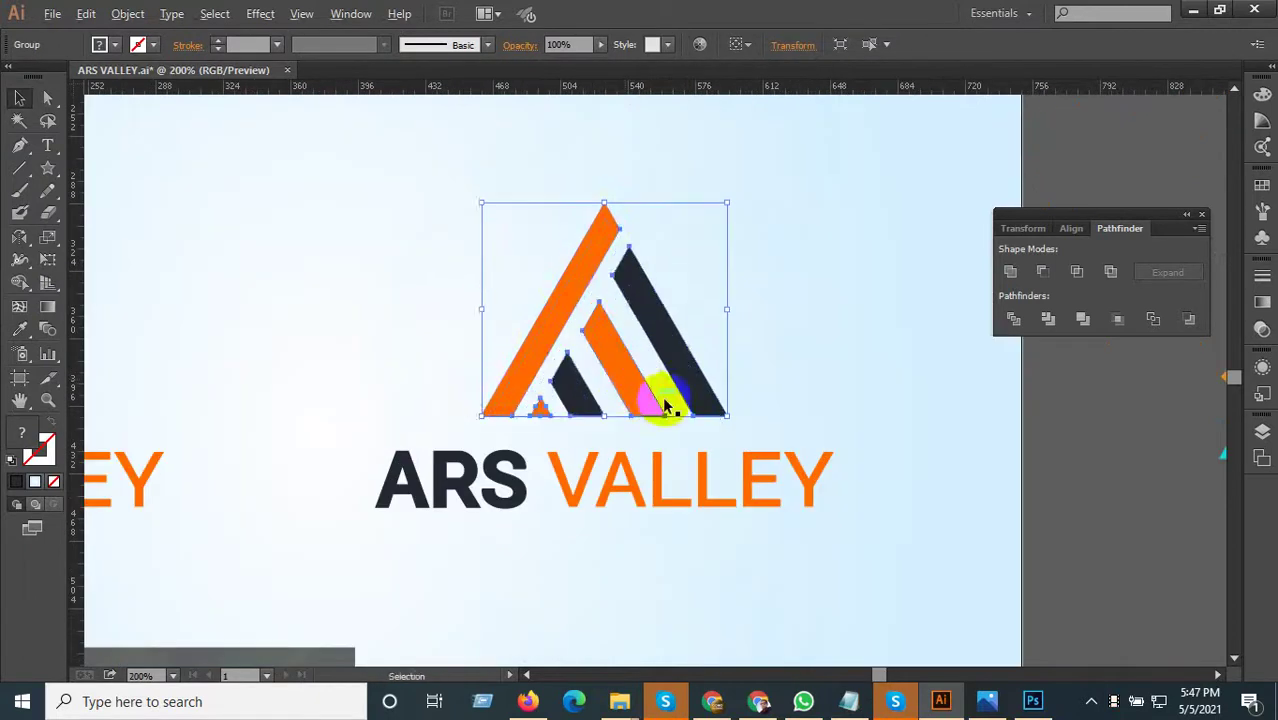
{"action": "scroll", "coordinate": [665, 405], "scroll_direction": "down", "scroll_amount": 3}
{"action": "left_click", "coordinate": [855, 508]}
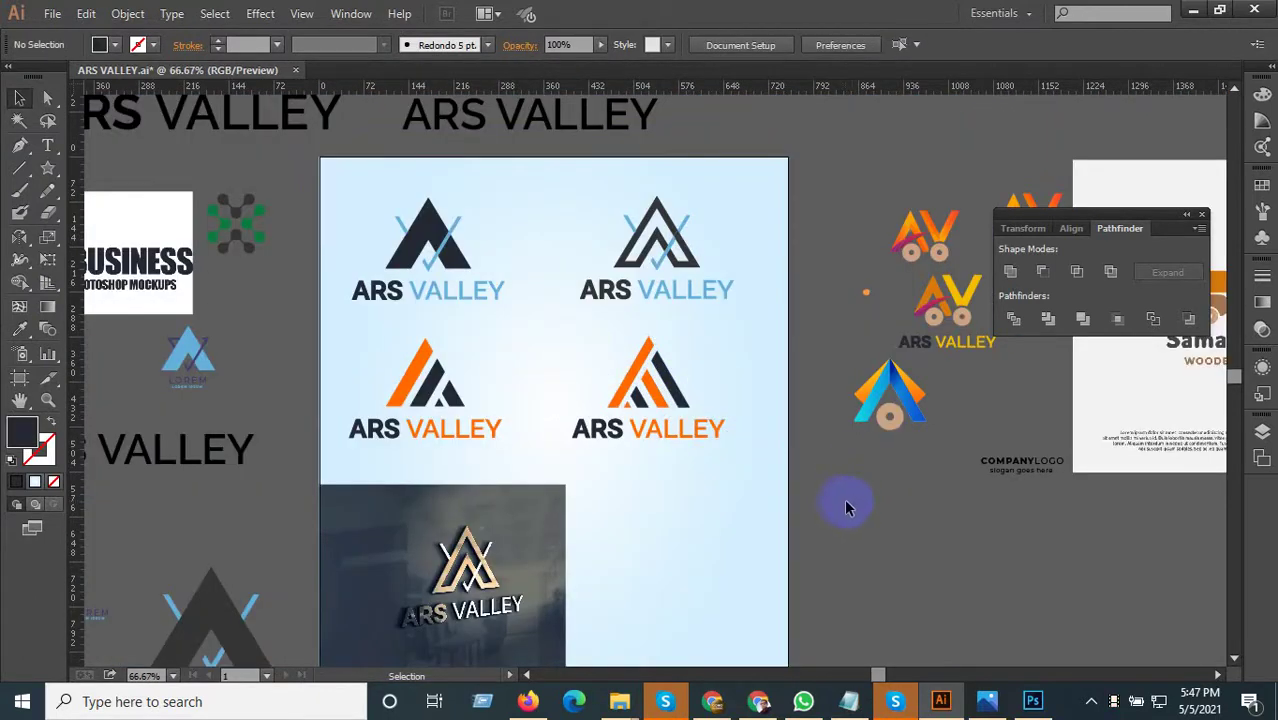
Select the left orange logo's wordmark together with its mark and copy them
{"action": "left_click_drag", "start_coordinate": [812, 482], "coordinate": [632, 412]}
{"action": "scroll", "coordinate": [645, 390], "scroll_direction": "up", "scroll_amount": 1}
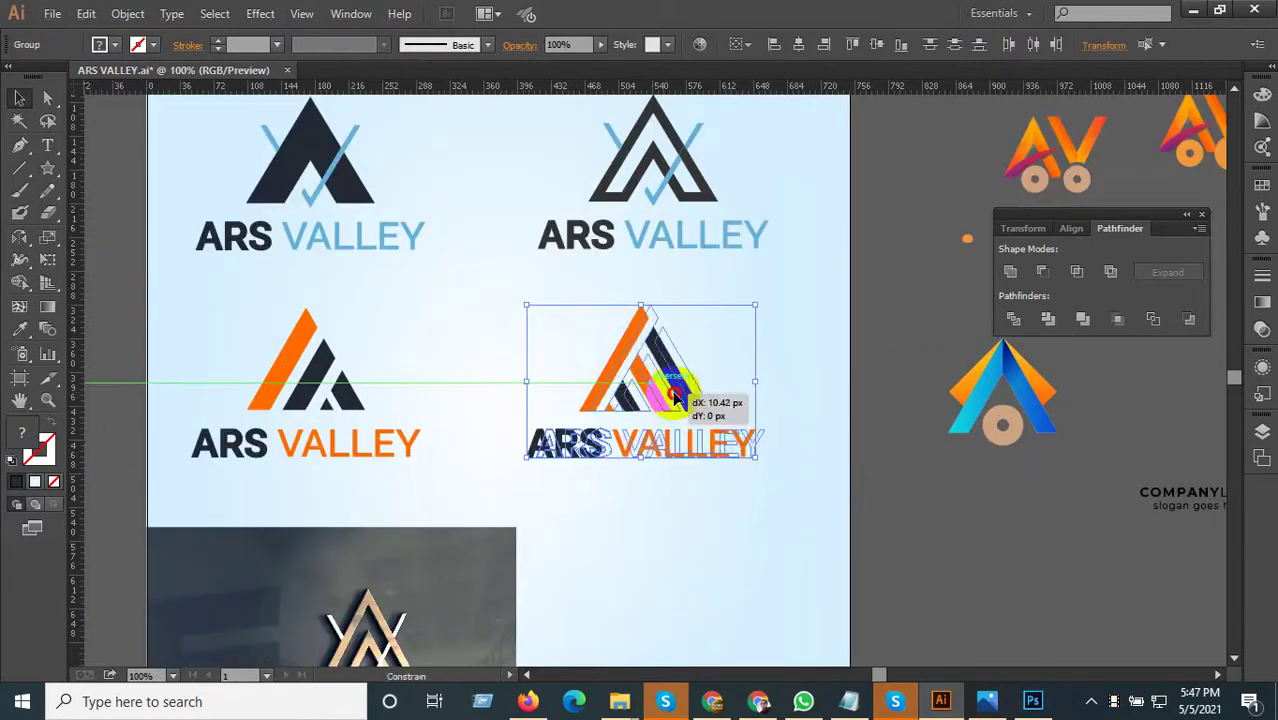
{"action": "left_click", "coordinate": [827, 486]}
{"action": "scroll", "coordinate": [830, 486], "scroll_direction": "down", "scroll_amount": 2}
{"action": "scroll", "coordinate": [907, 500], "scroll_direction": "down", "scroll_amount": 2}
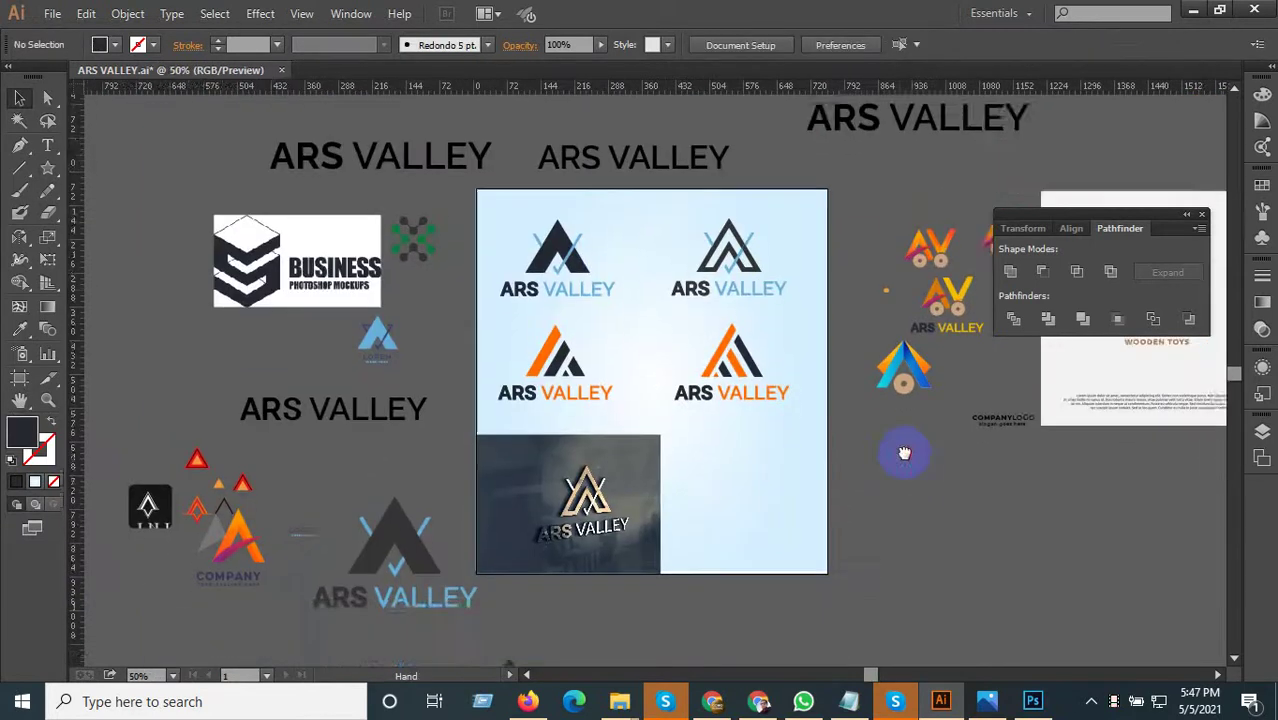
{"action": "scroll", "coordinate": [585, 400], "scroll_direction": "up", "scroll_amount": 1}
{"action": "key", "text": "a"}
{"action": "left_click_drag", "start_coordinate": [465, 345], "coordinate": [592, 425]}
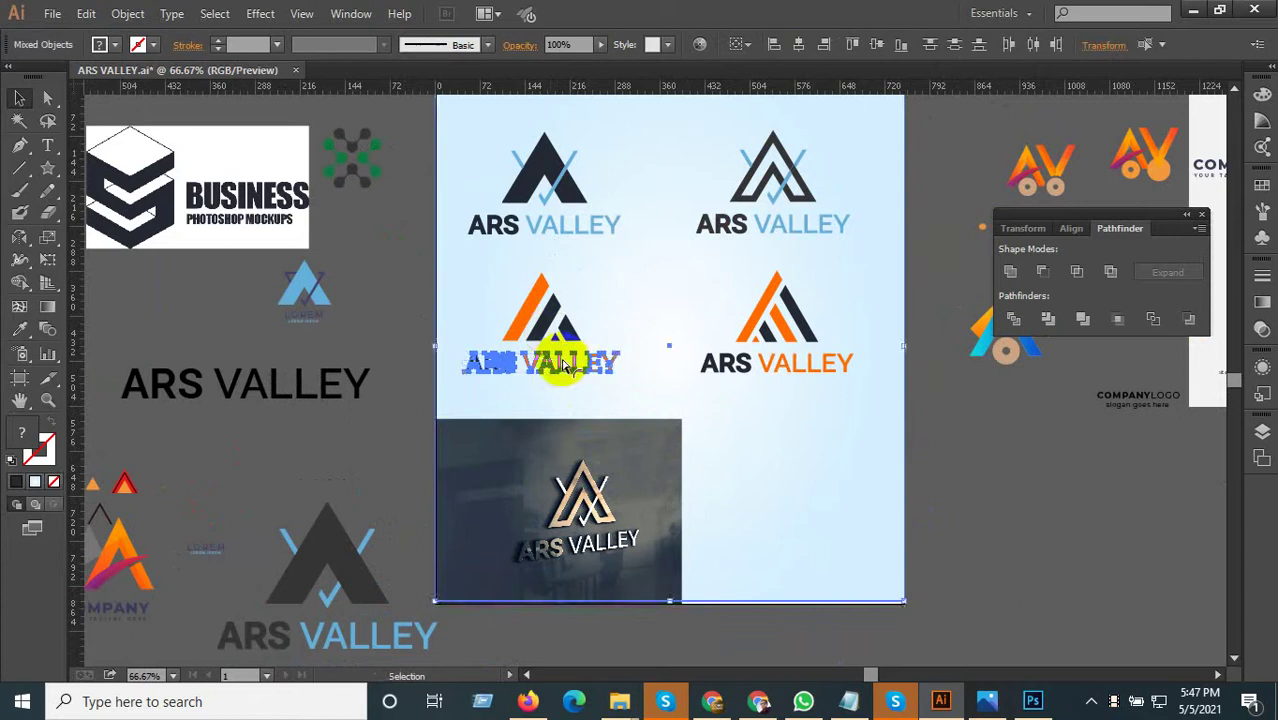
{"action": "left_click", "coordinate": [542, 370]}
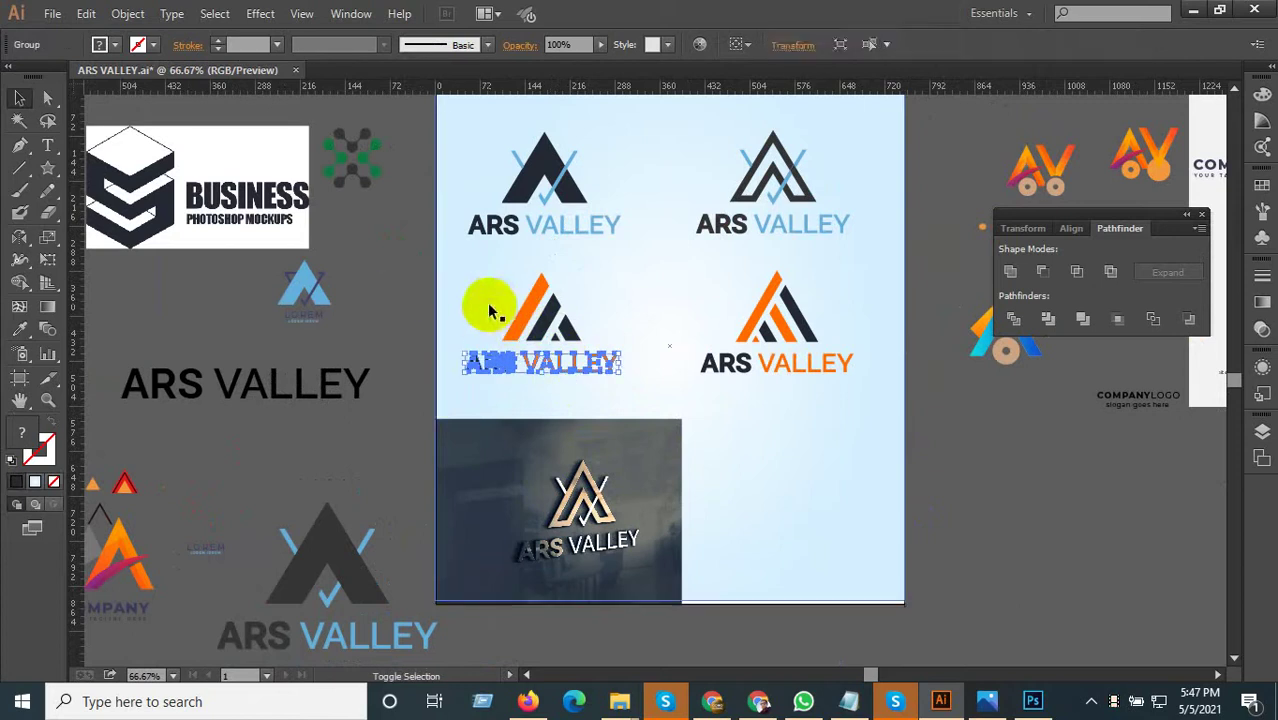
{"action": "left_click", "coordinate": [541, 318], "text": "shift"}
{"action": "left_click_drag", "start_coordinate": [541, 322], "coordinate": [570, 337]}
{"action": "key", "text": "v"}
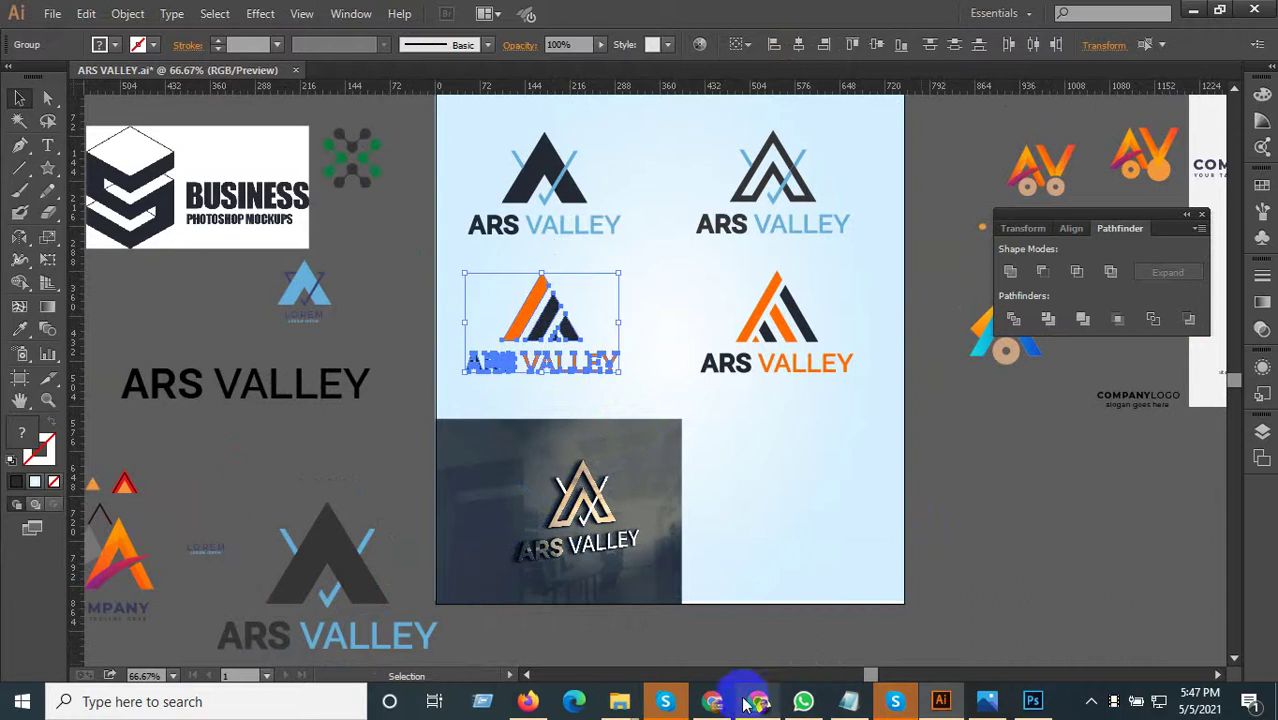
{"action": "left_click", "coordinate": [620, 701]}
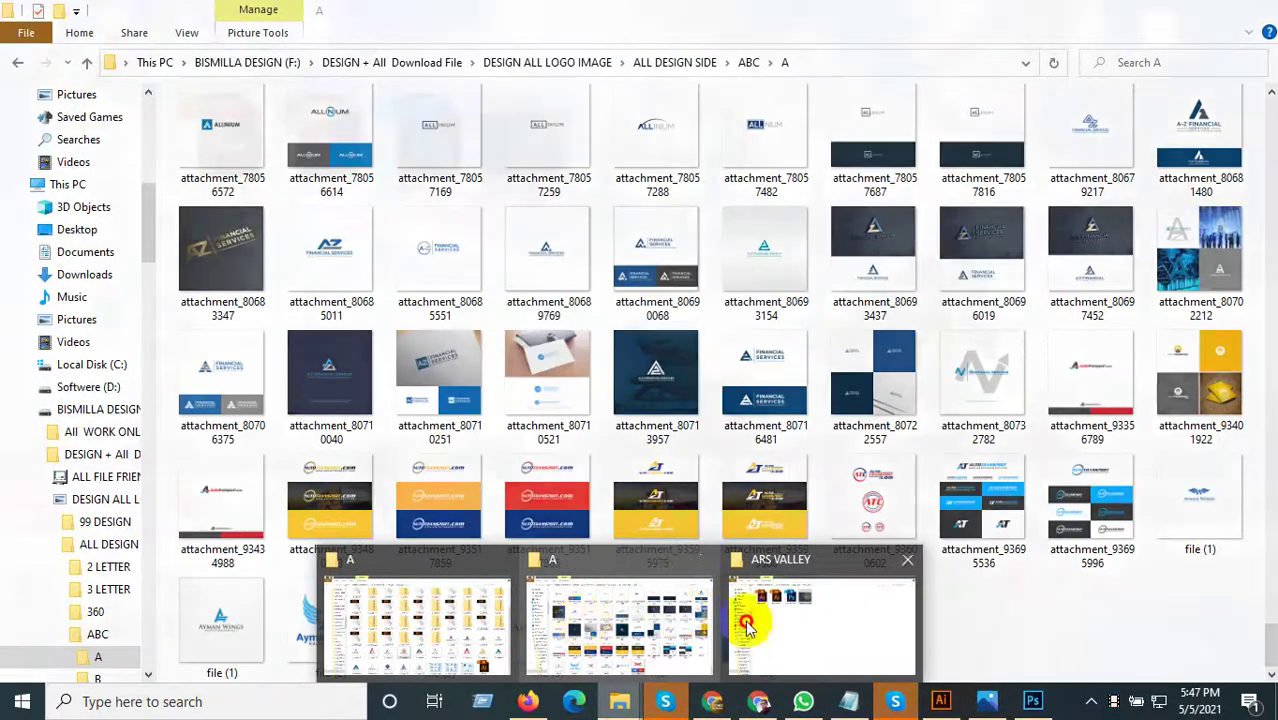
Browse Software (D:) > Download FREPICK > ONLINE WORK MOCKAP into the MOCKAP folder
{"action": "left_click", "coordinate": [752, 617]}
{"action": "left_click", "coordinate": [250, 63]}
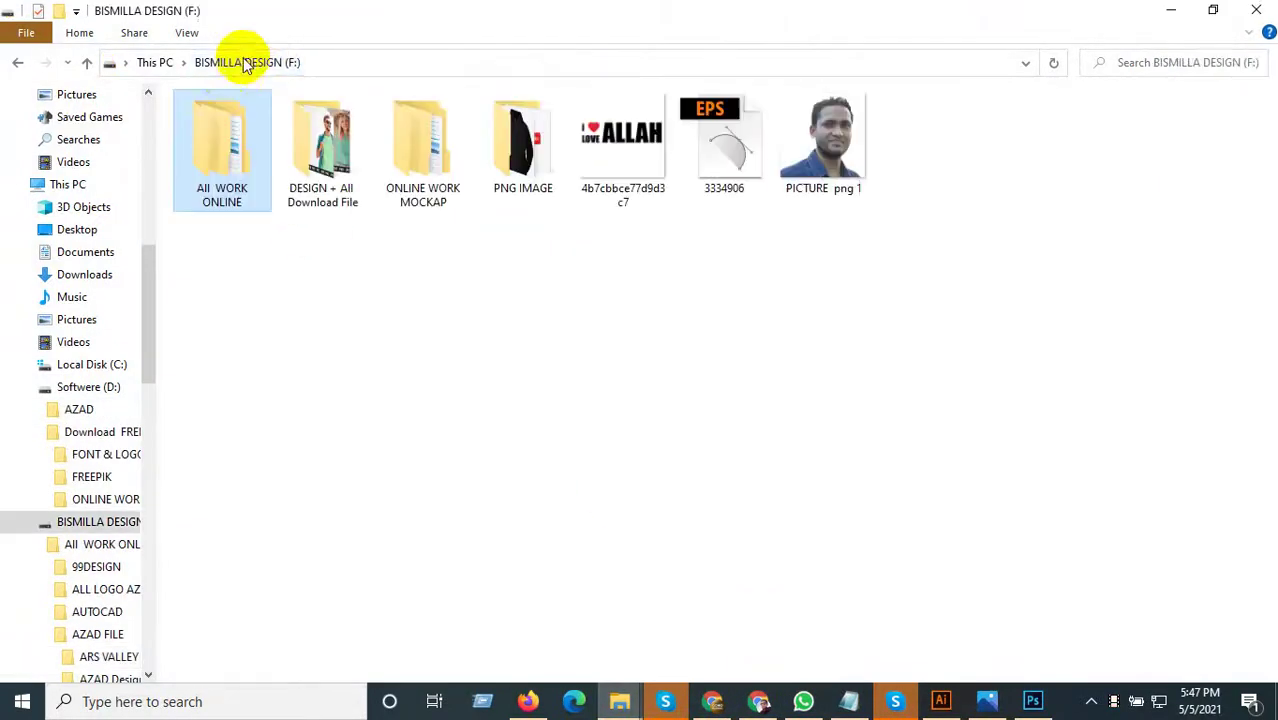
{"action": "left_click", "coordinate": [158, 63]}
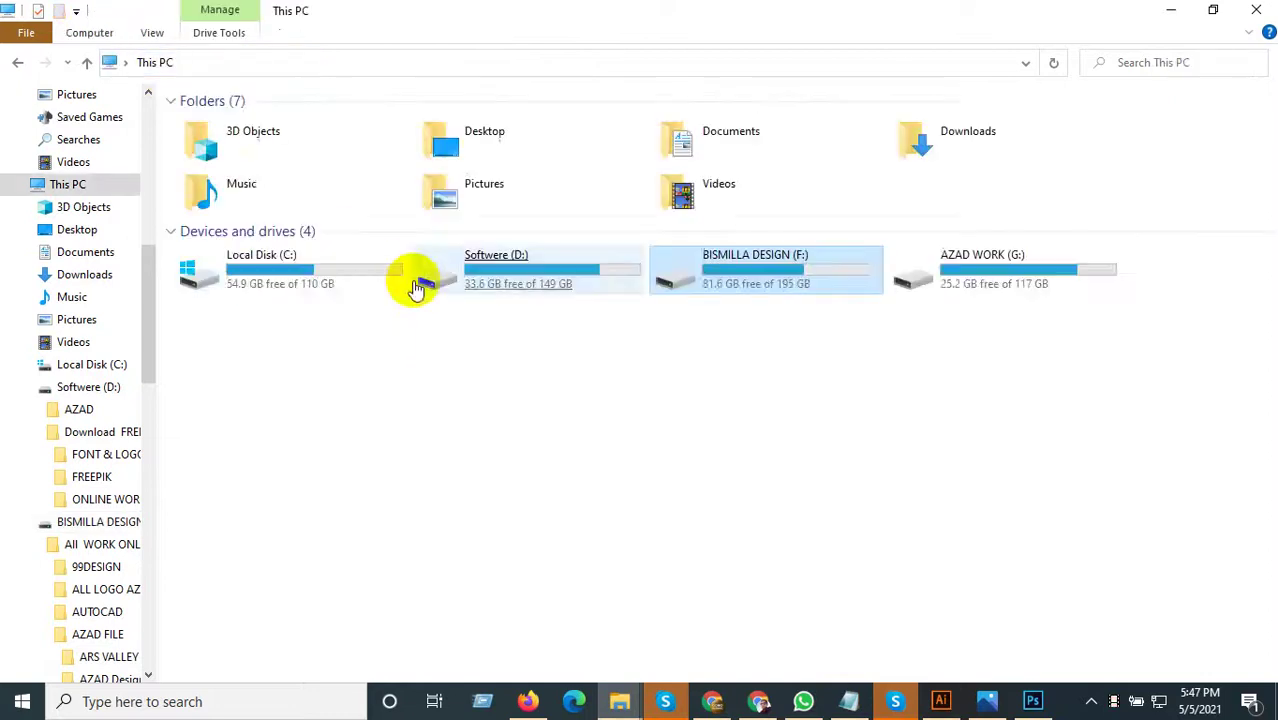
{"action": "double_click", "coordinate": [508, 295]}
{"action": "double_click", "coordinate": [320, 145]}
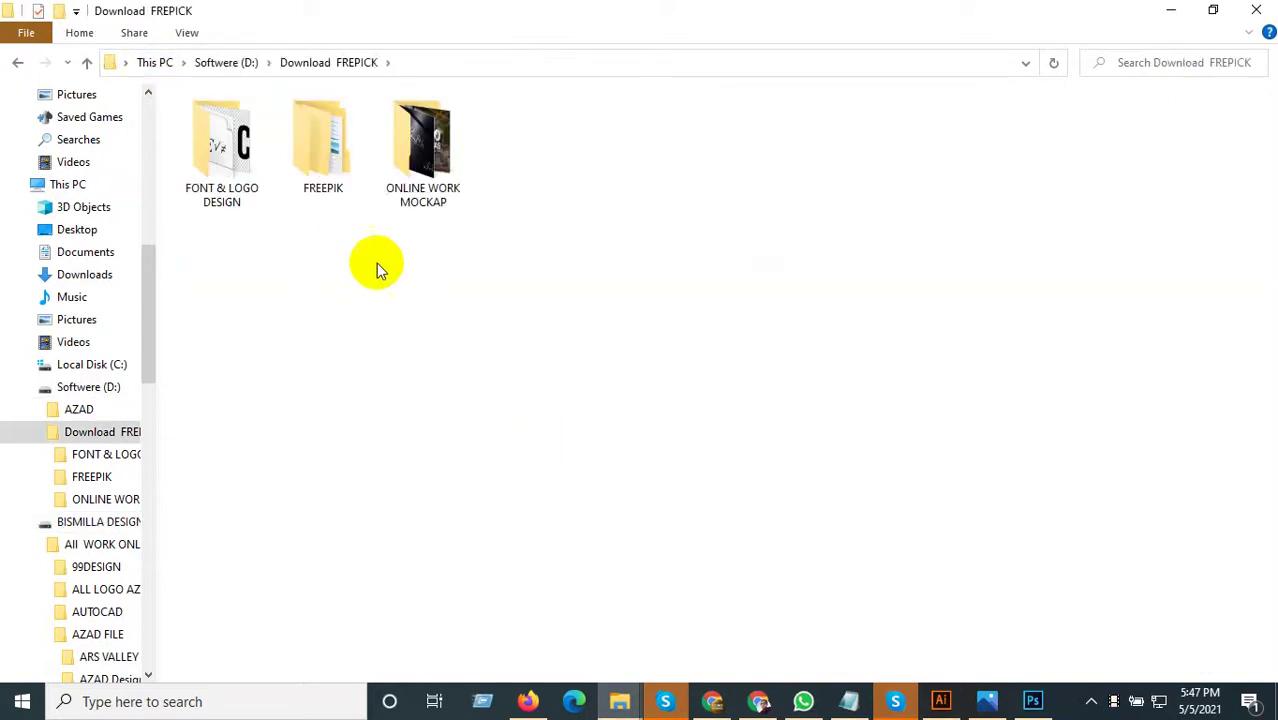
{"action": "double_click", "coordinate": [420, 207]}
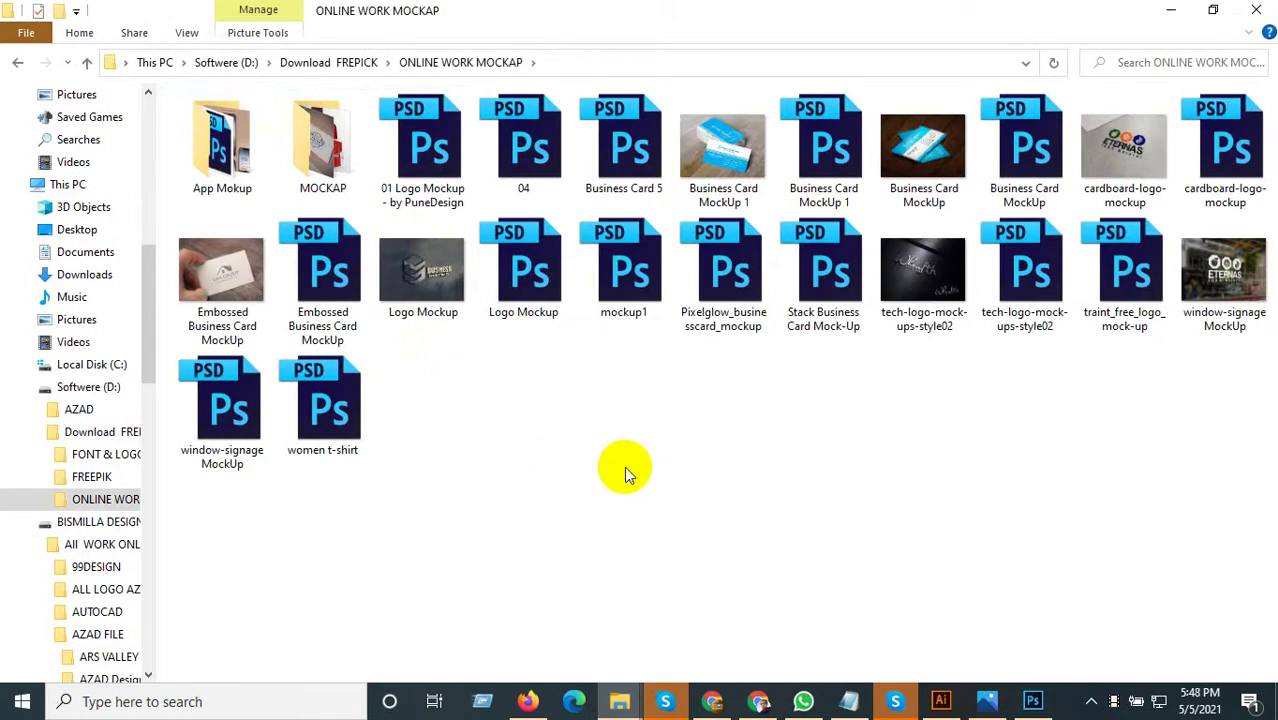
{"action": "double_click", "coordinate": [323, 170]}
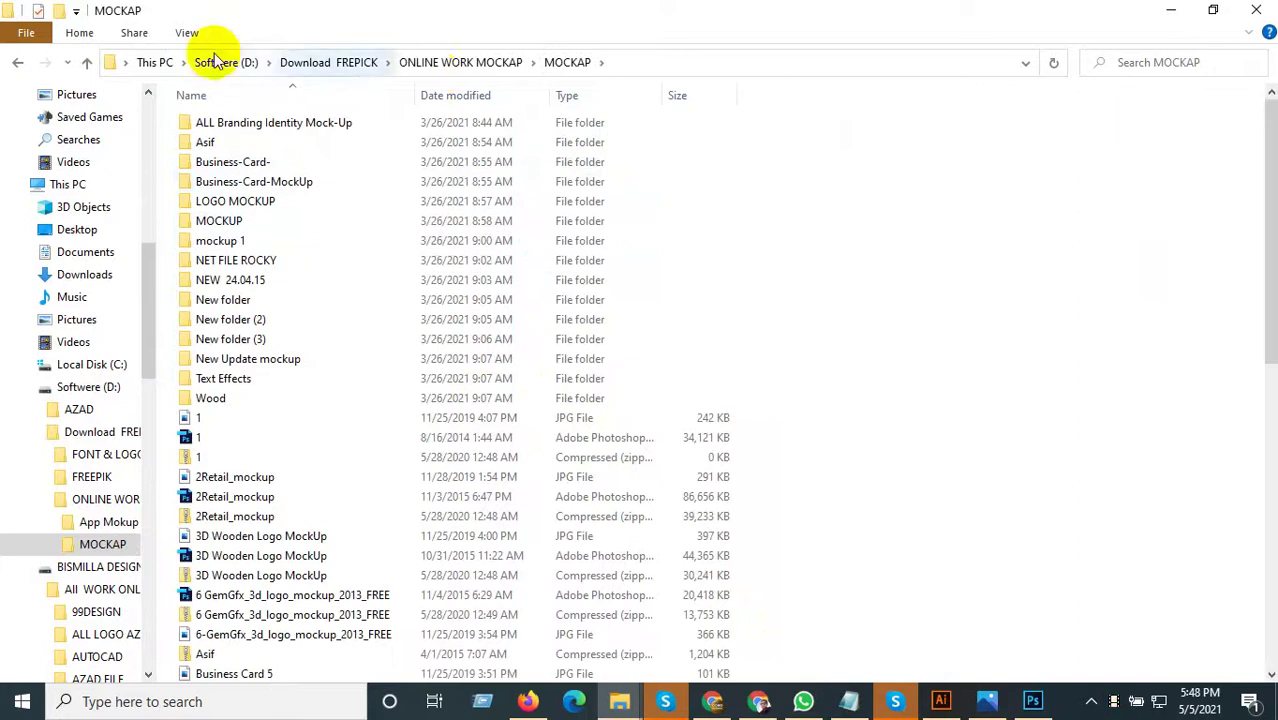
Show files as large thumbnails, then open Embossed Business Card MockUp.psd from ONLINE WORK MOCKAP
{"action": "left_click", "coordinate": [186, 32]}
{"action": "left_click", "coordinate": [300, 58]}
{"action": "scroll", "coordinate": [958, 510], "scroll_direction": "down", "scroll_amount": 3}
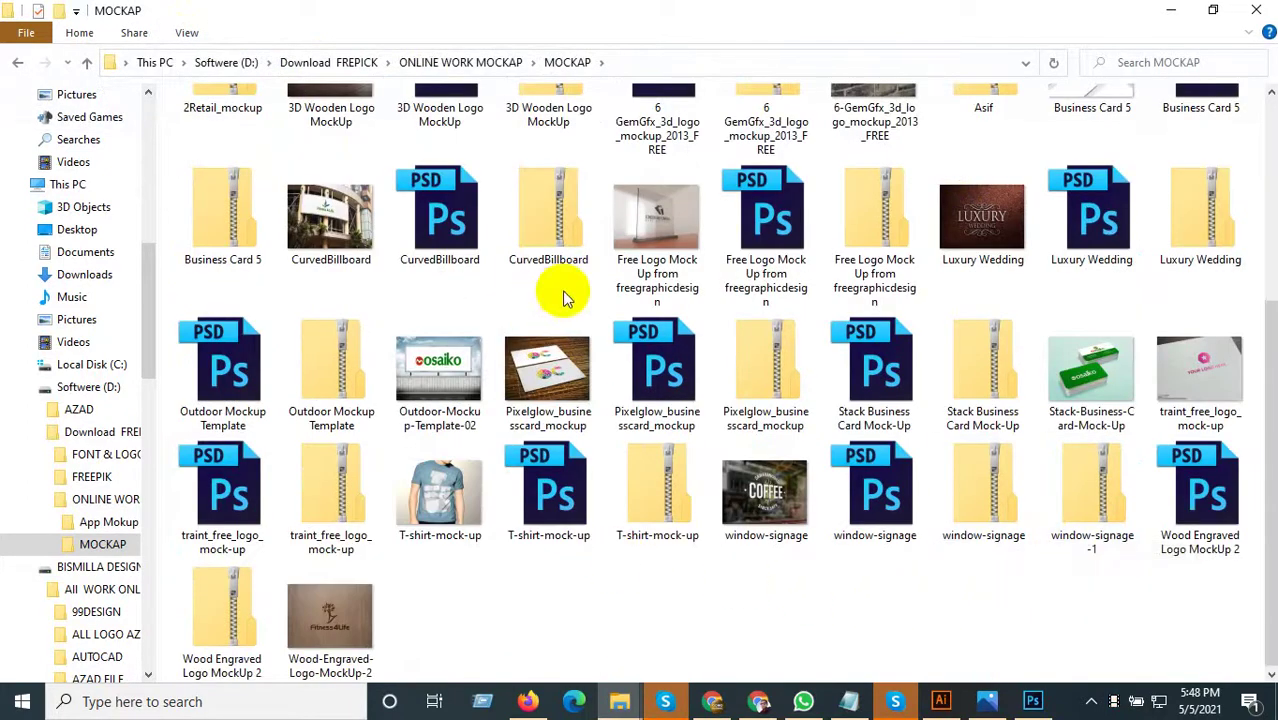
{"action": "left_click", "coordinate": [488, 61]}
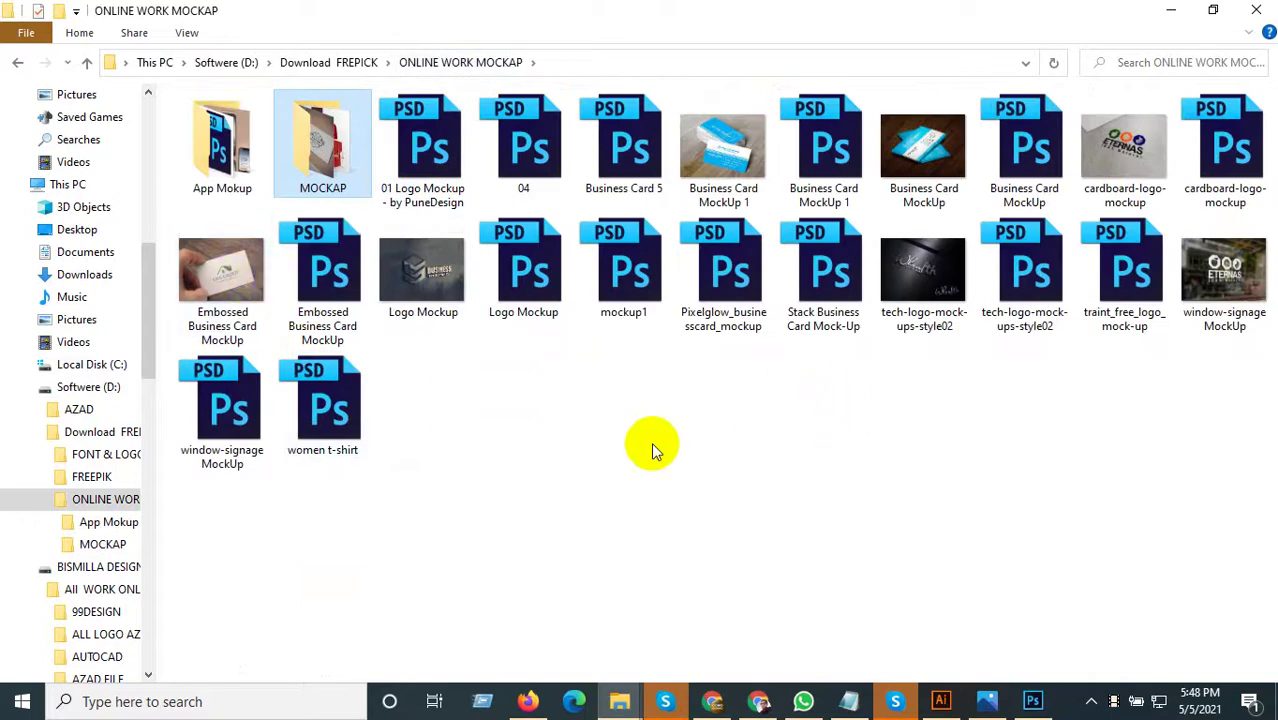
{"action": "double_click", "coordinate": [372, 322]}
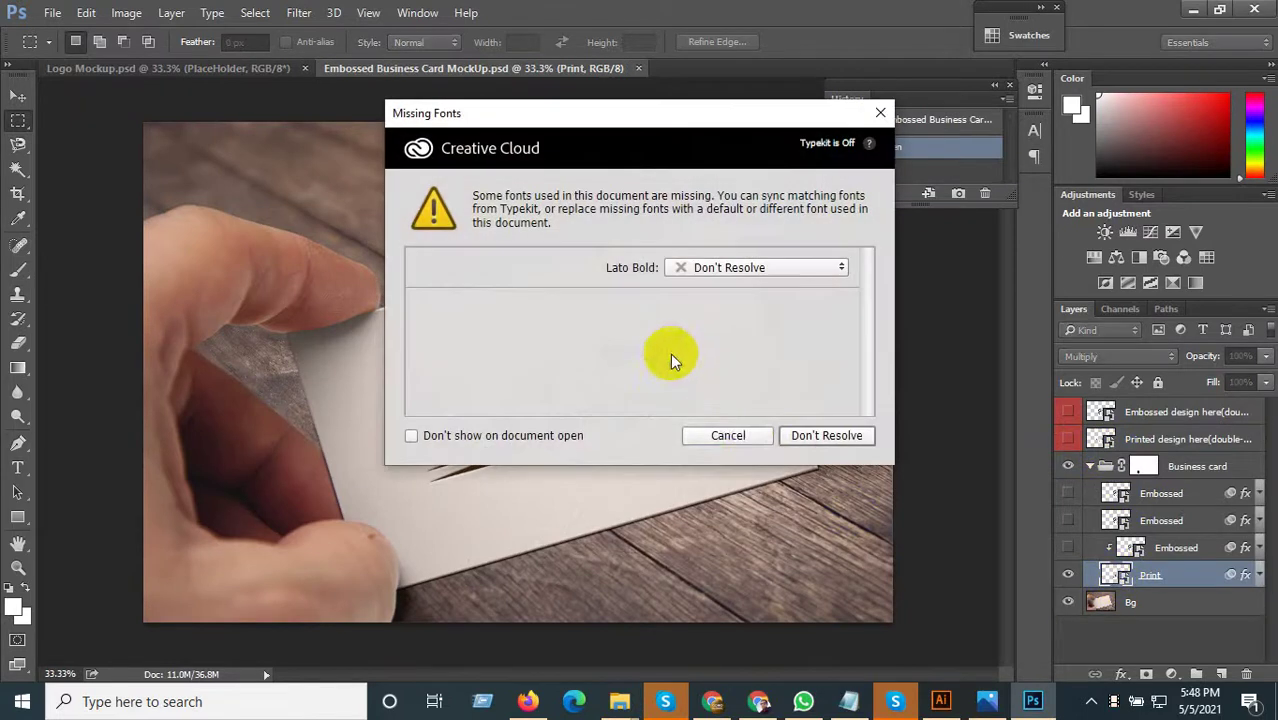
Paste the ARS VALLEY logo into the card as a smart object, scaled to about 420% and positioned
{"action": "left_click", "coordinate": [746, 437]}
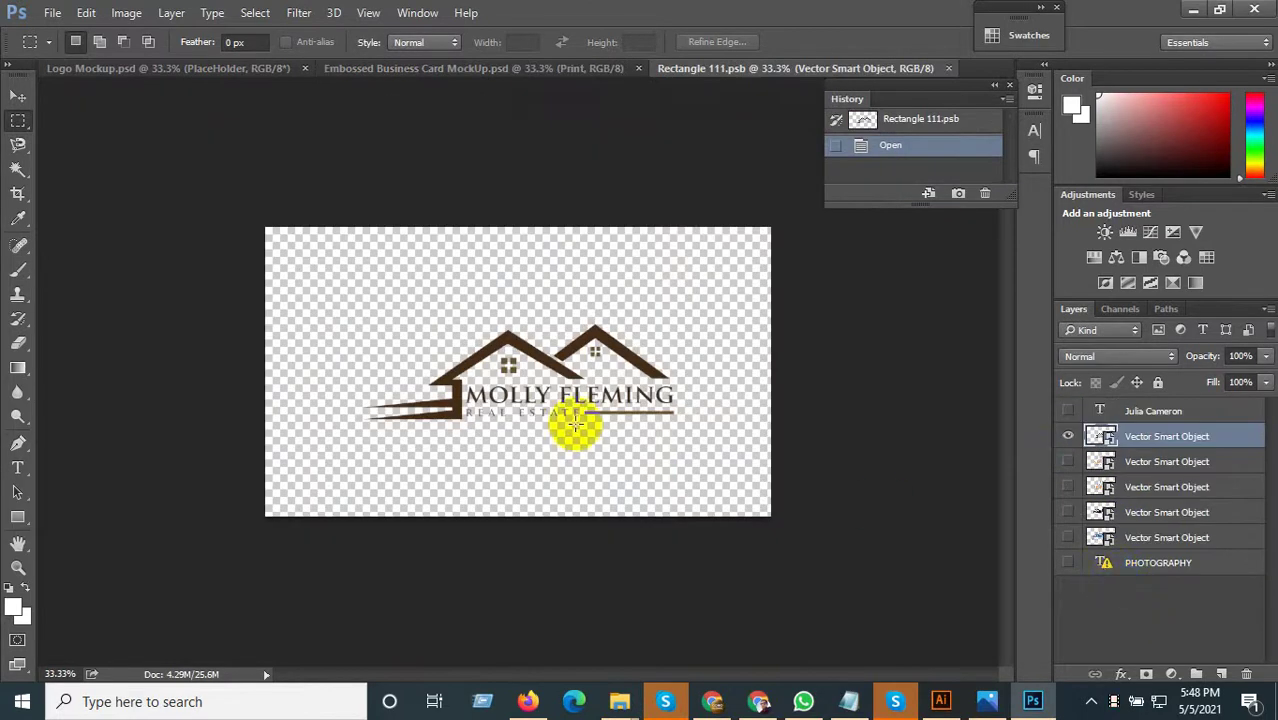
{"action": "key", "text": "ctrl+v"}
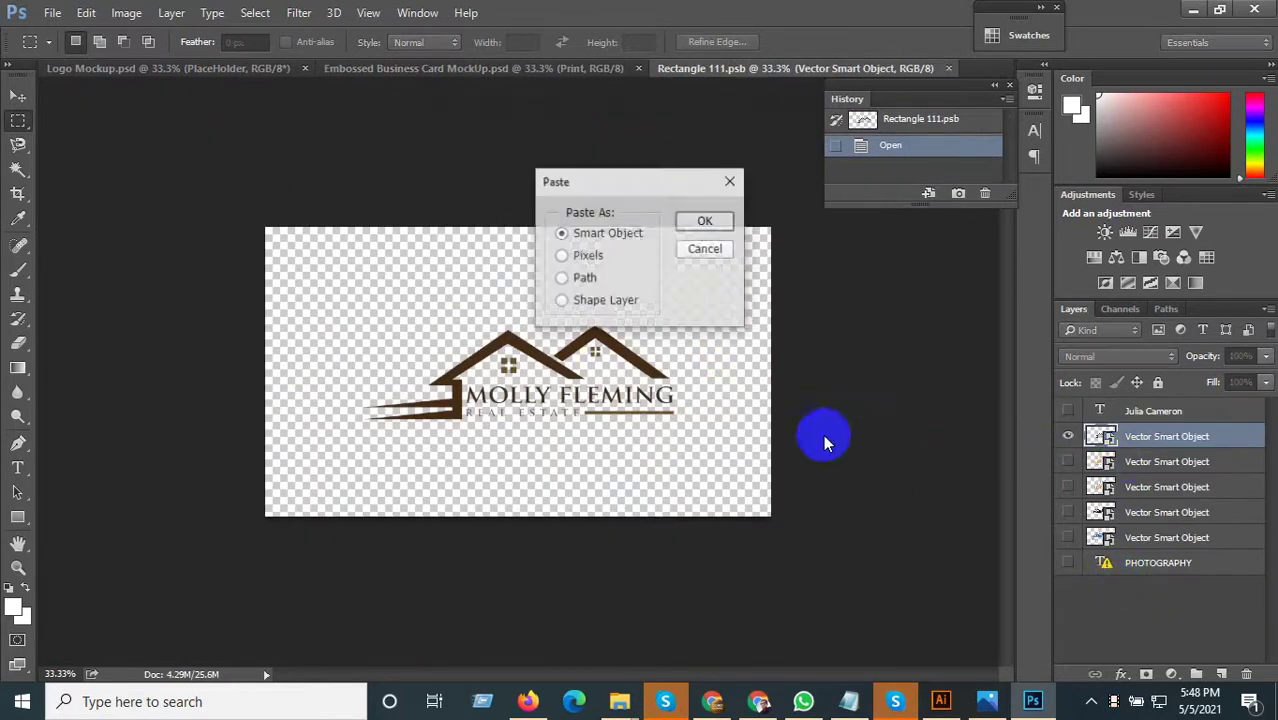
{"action": "left_click", "coordinate": [705, 220]}
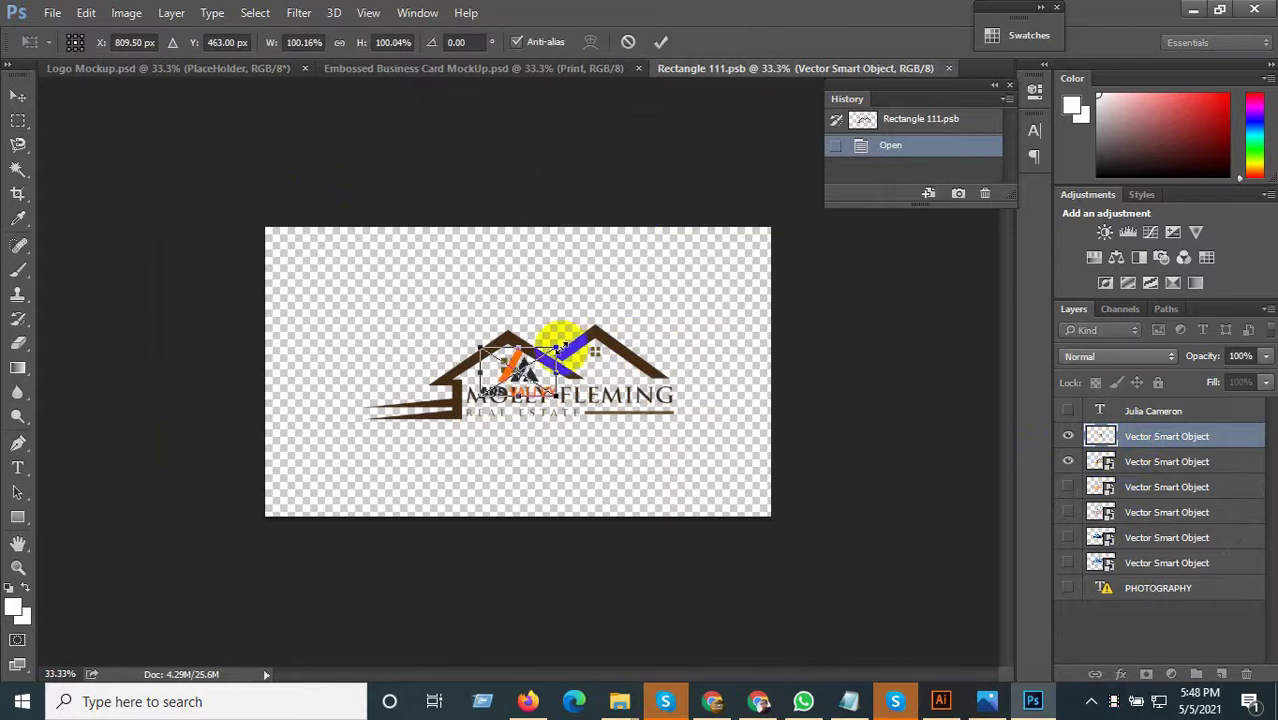
{"action": "mouse_move", "coordinate": [562, 345]}
{"action": "left_mouse_down"}
{"action": "mouse_move", "coordinate": [628, 285]}
{"action": "mouse_move", "coordinate": [688, 274]}
{"action": "mouse_move", "coordinate": [678, 268]}
{"action": "left_mouse_up"}
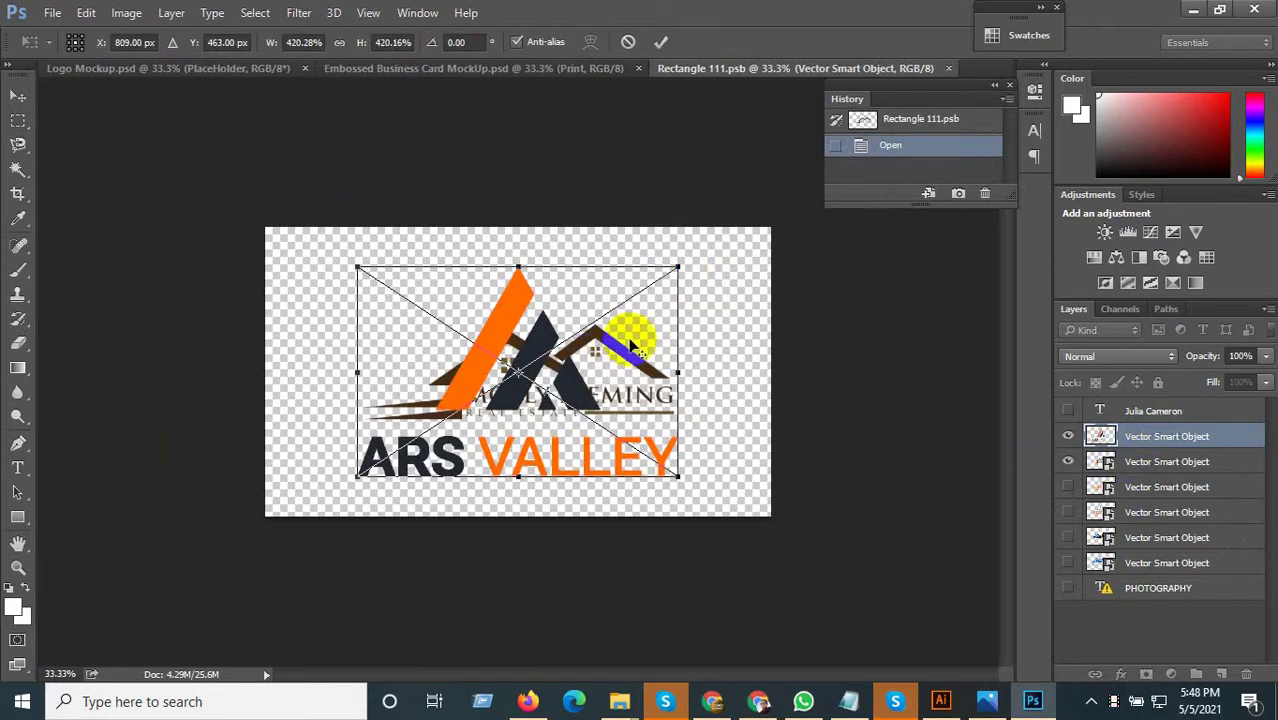
{"action": "left_click_drag", "start_coordinate": [553, 361], "coordinate": [567, 352]}
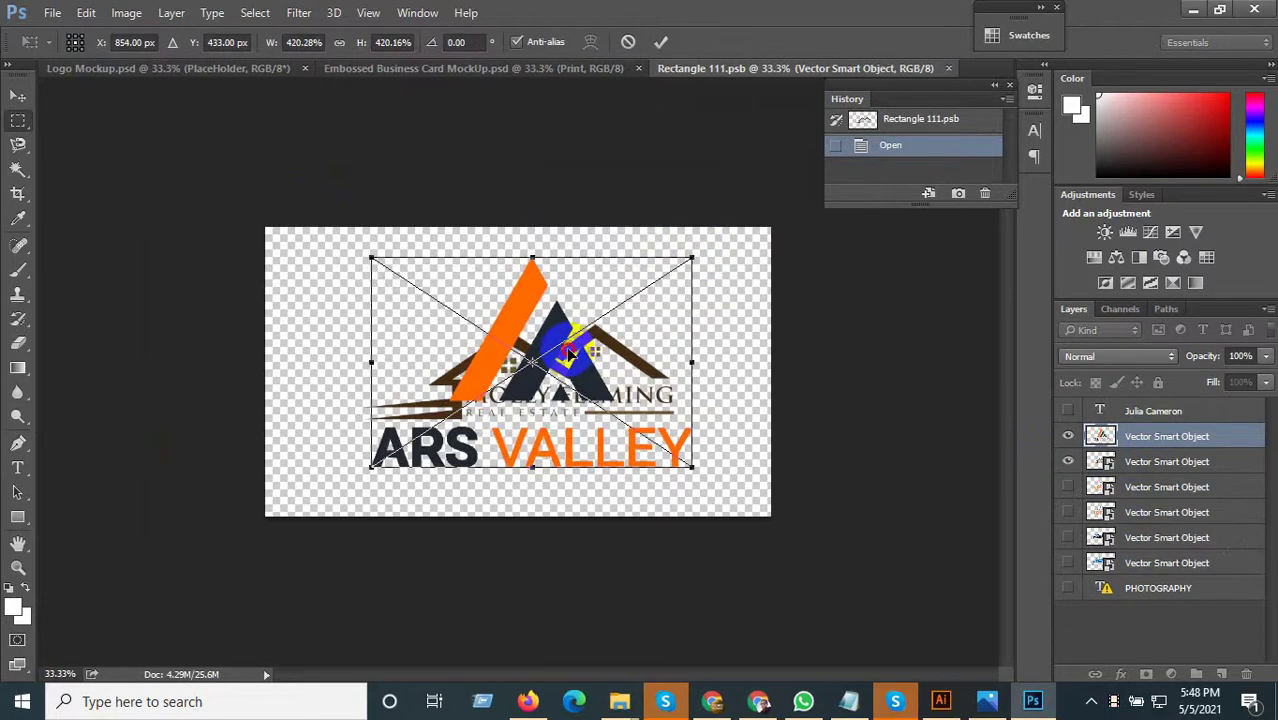
{"action": "key", "text": "Return"}
Hide the old house logo layer, then save and close the card design
{"action": "left_click", "coordinate": [1068, 462]}
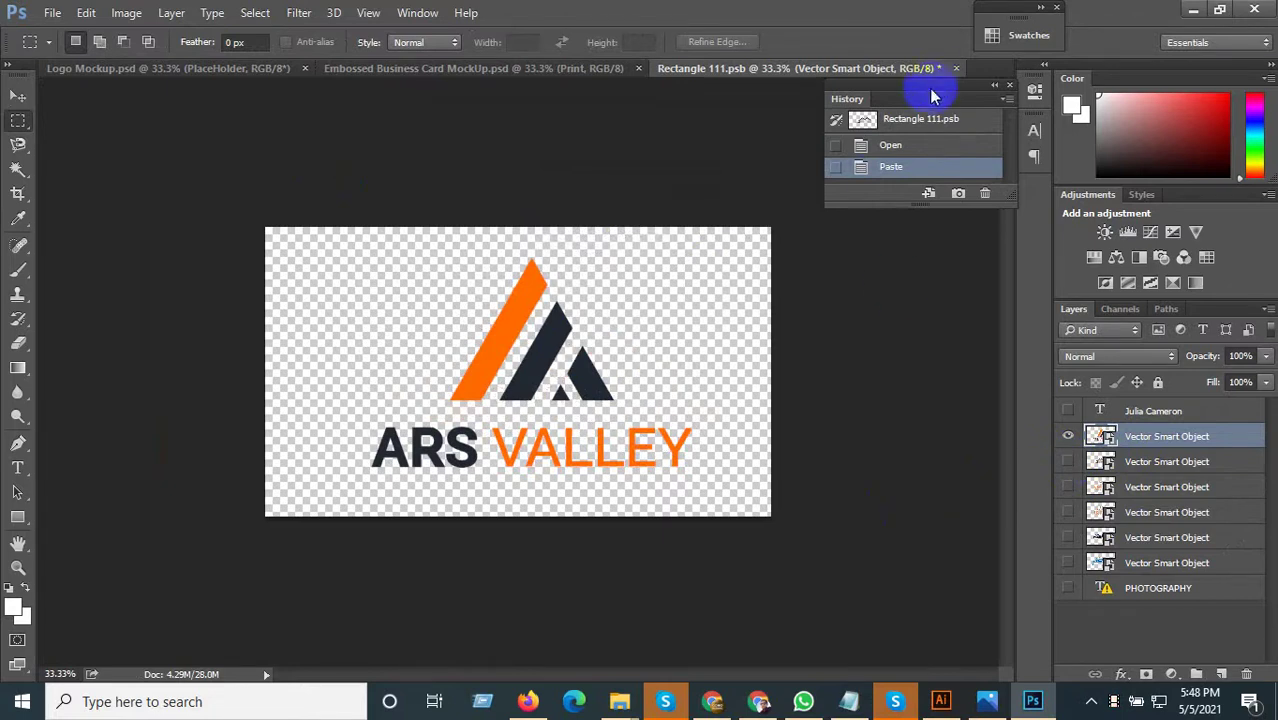
{"action": "left_click", "coordinate": [955, 69]}
{"action": "left_click", "coordinate": [570, 278]}
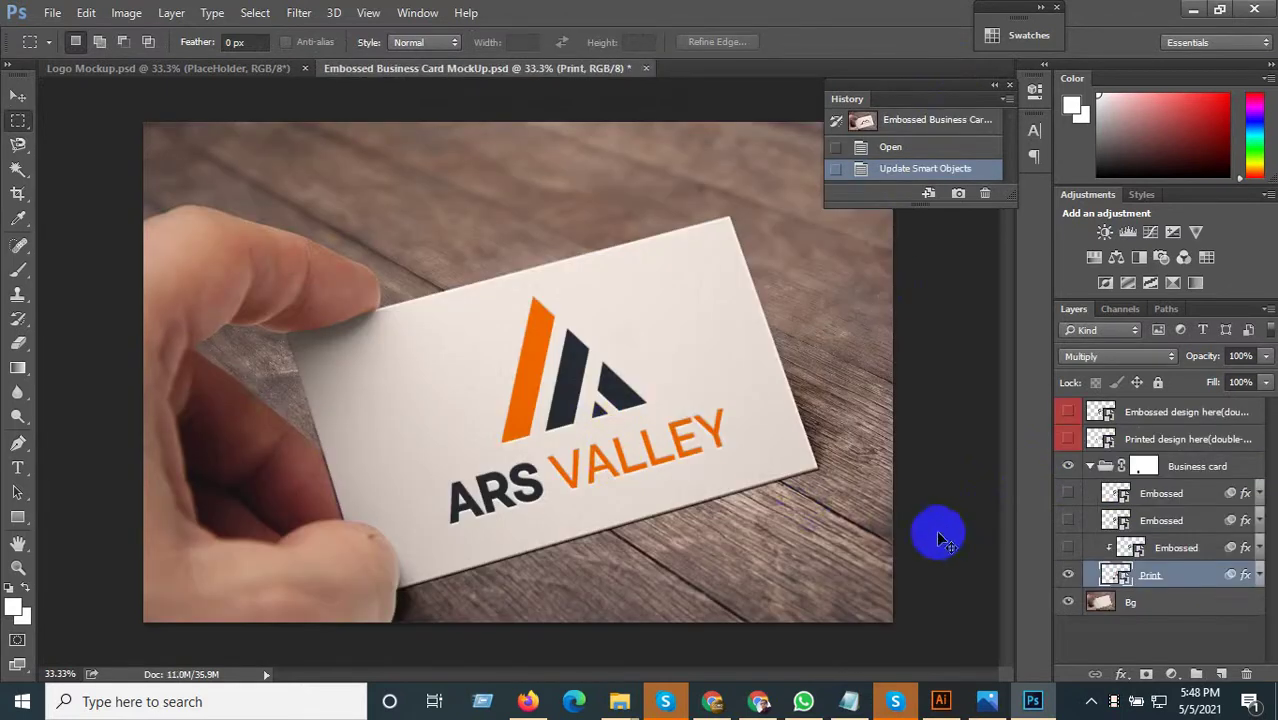
Export the mockup for web as Embossed-Business-Card-MockUp.png into the ARS VALLEY folder
{"action": "key", "text": "ctrl+alt+shift+s"}
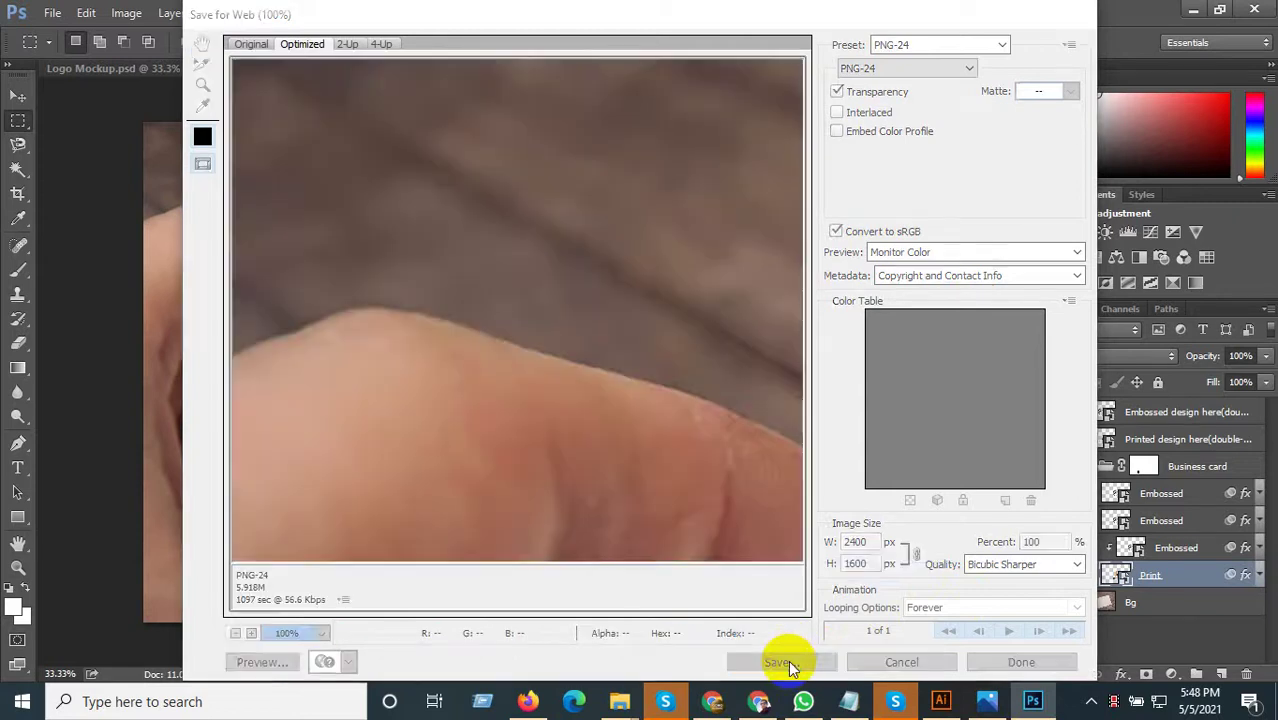
{"action": "left_click", "coordinate": [781, 662]}
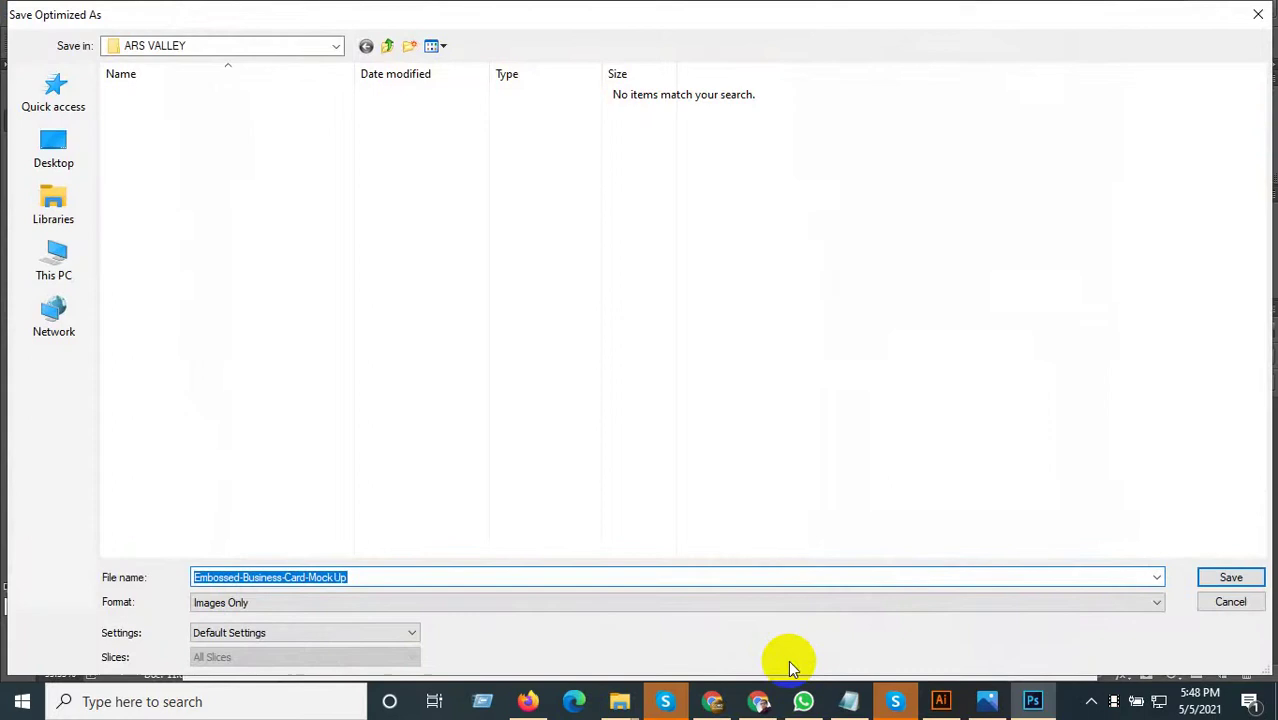
{"action": "left_click", "coordinate": [388, 47]}
{"action": "double_click", "coordinate": [160, 135]}
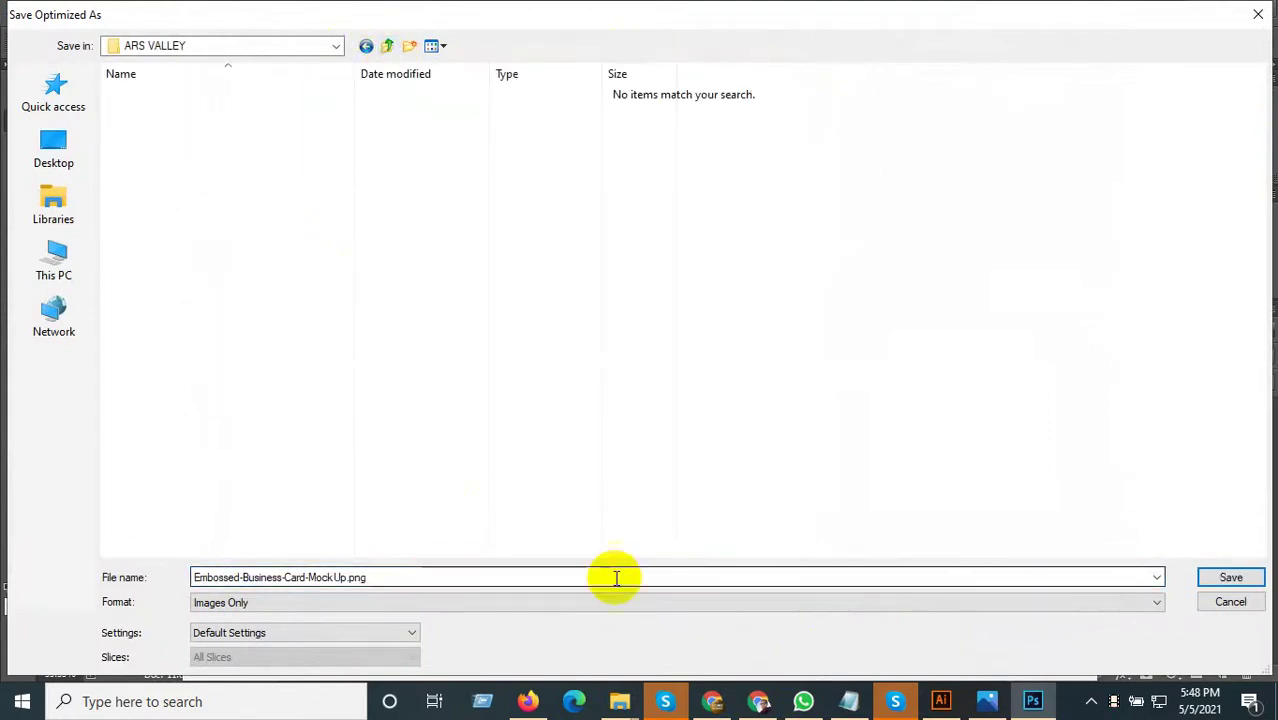
{"action": "left_click", "coordinate": [1231, 580]}
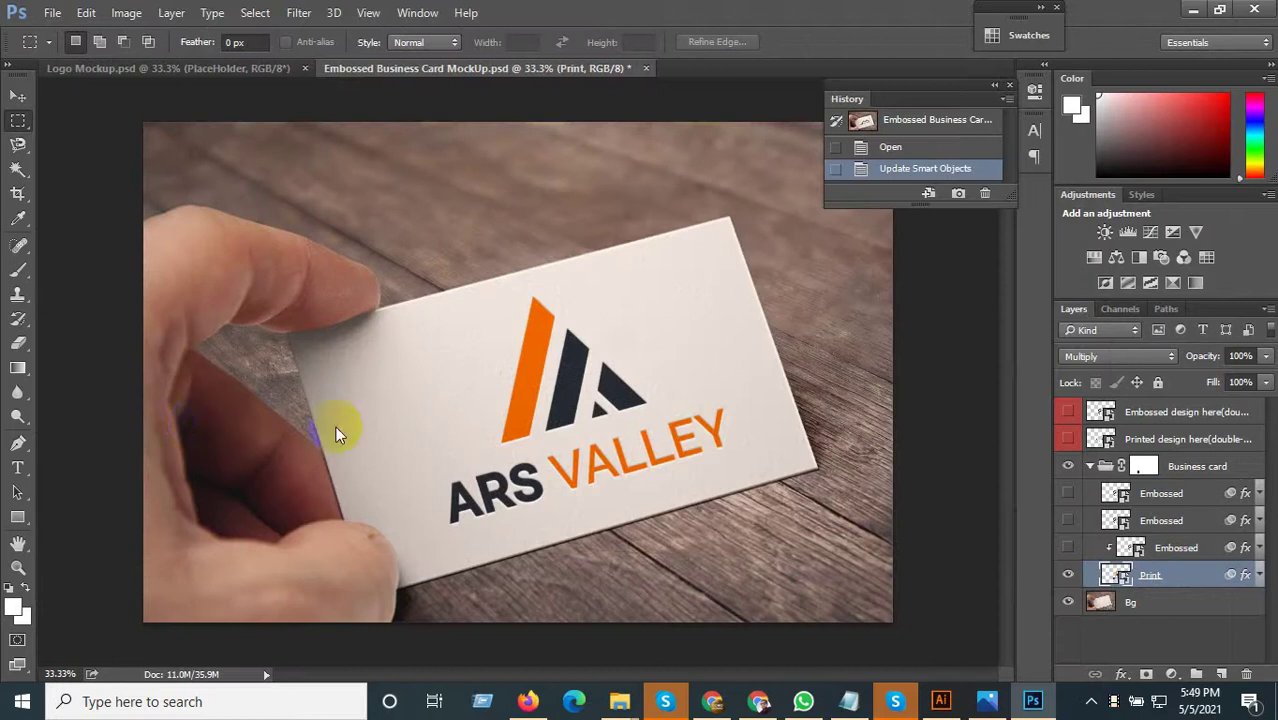
Save the mockup as a PSD in F: > All WORK ONLINE > AZAD FILE > ARS VALLEY
{"action": "key", "text": "ctrl+shift+s"}
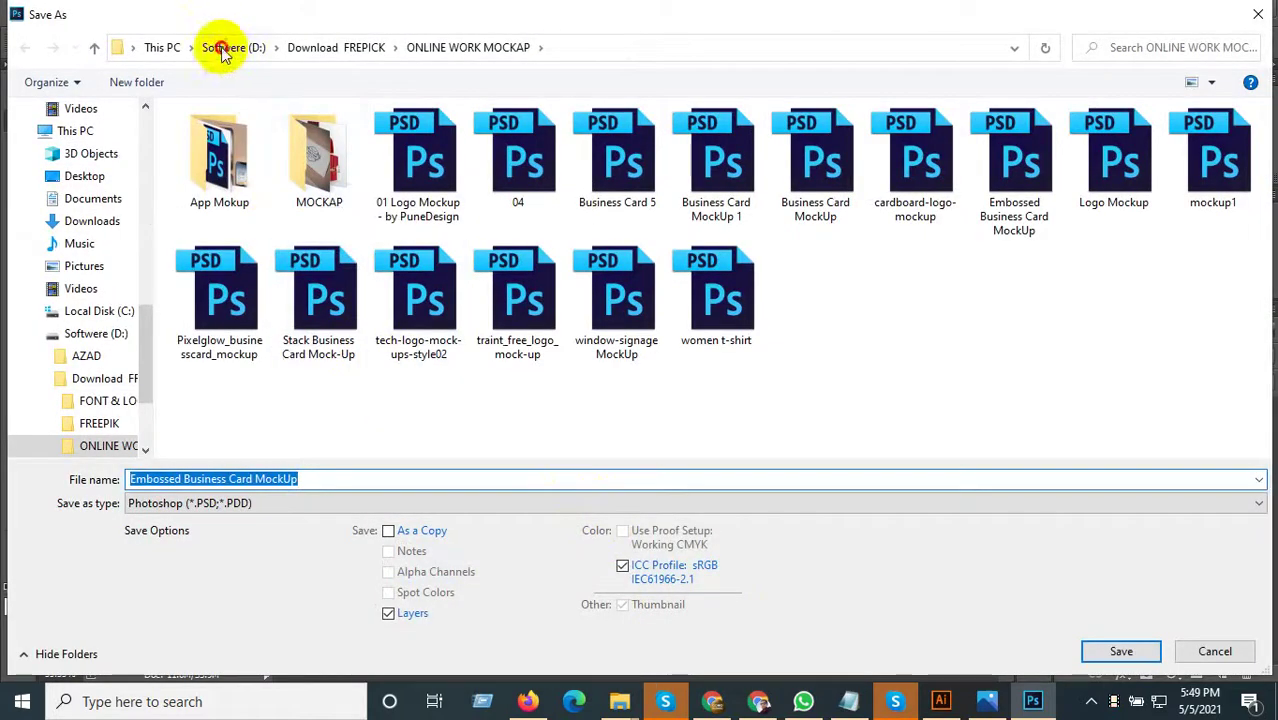
{"action": "left_click", "coordinate": [222, 47]}
{"action": "left_click", "coordinate": [150, 45]}
{"action": "double_click", "coordinate": [437, 352]}
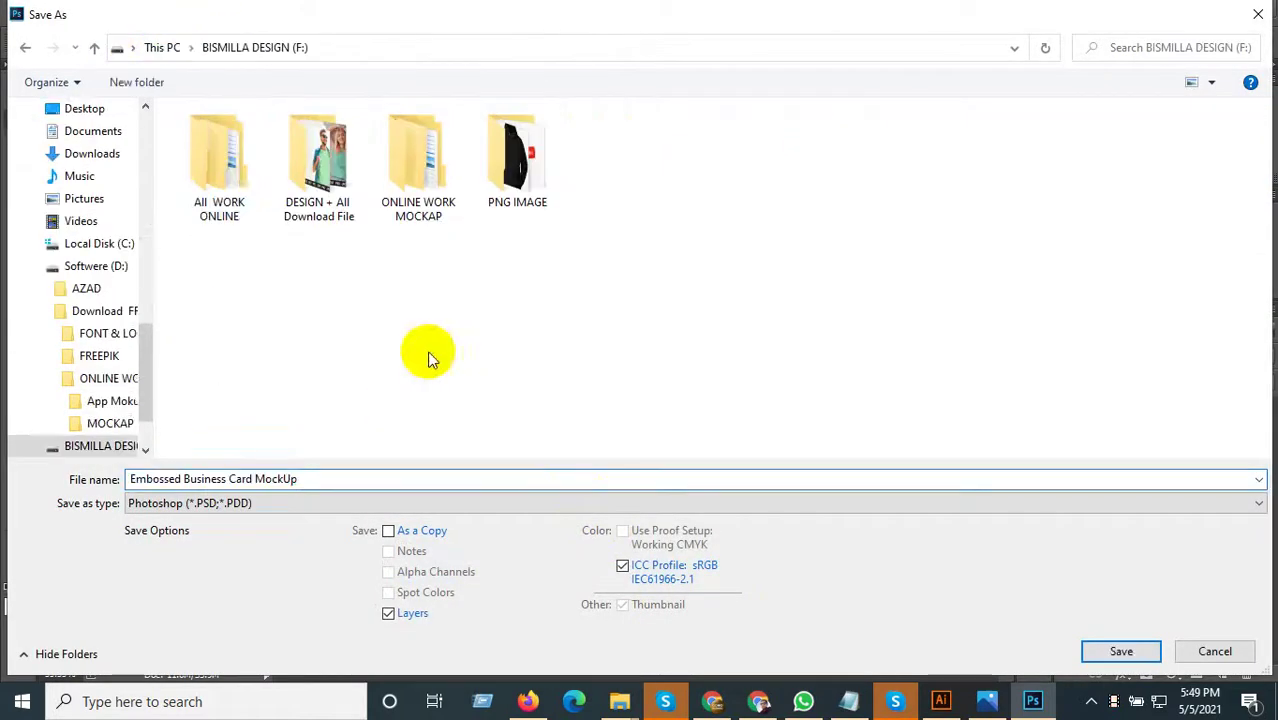
{"action": "double_click", "coordinate": [248, 182]}
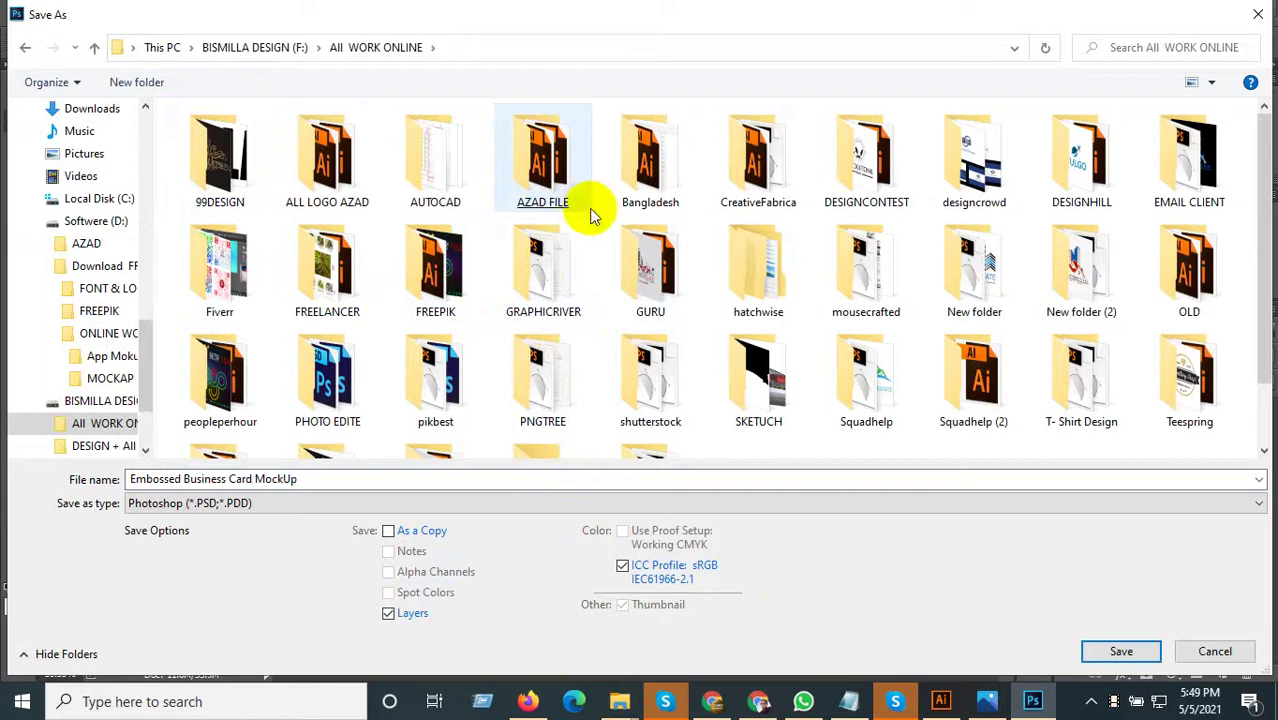
{"action": "double_click", "coordinate": [543, 160]}
{"action": "double_click", "coordinate": [265, 215]}
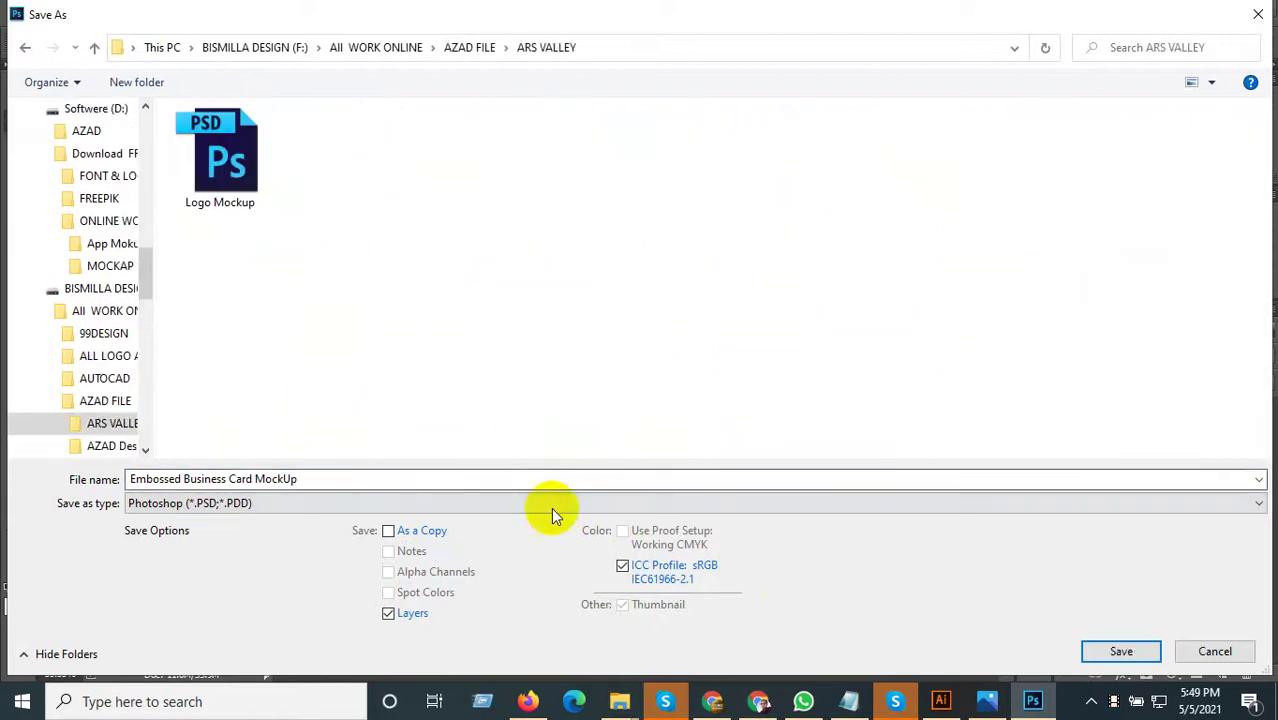
{"action": "left_click", "coordinate": [1122, 651]}
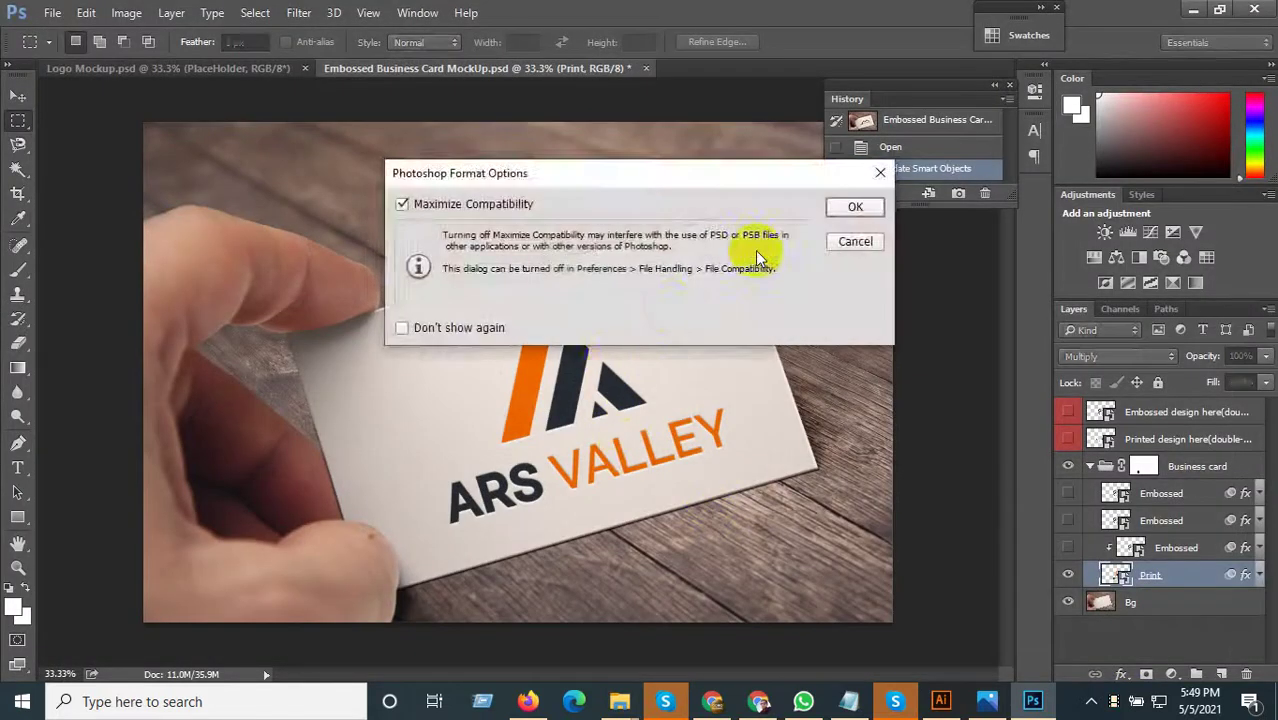
{"action": "left_click", "coordinate": [852, 206]}
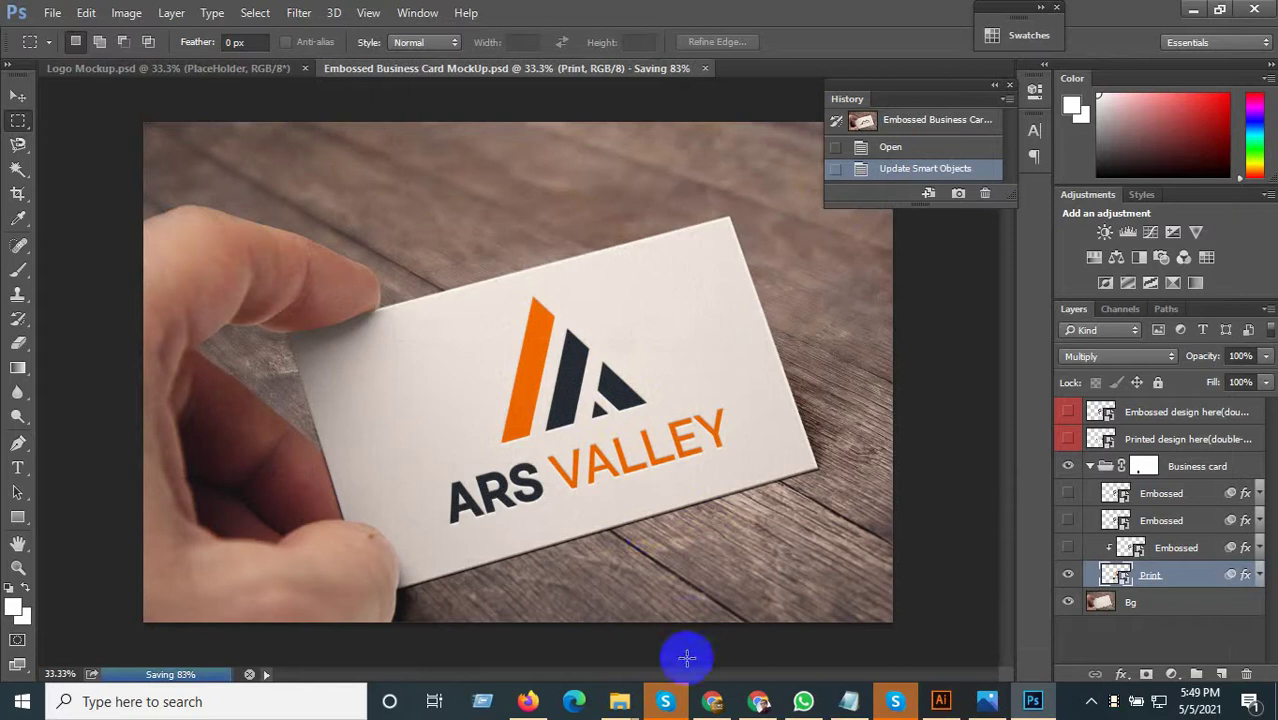
In the ONLINE WORK MOCKAP Explorer window, browse to BISMILLA DESIGN (F:) > All WORK ONLINE > AZAD FILE > ARS VALLEY
{"action": "left_click", "coordinate": [628, 705]}
{"action": "left_click", "coordinate": [668, 652]}
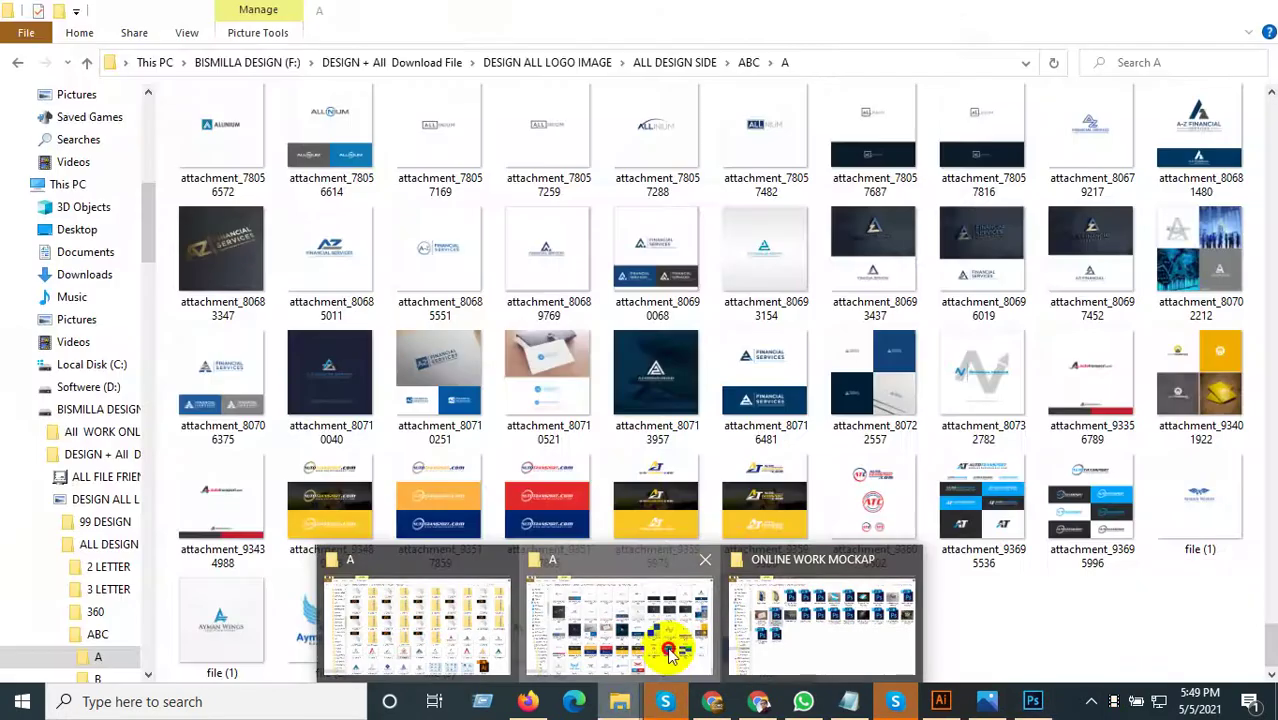
{"action": "left_click", "coordinate": [813, 630]}
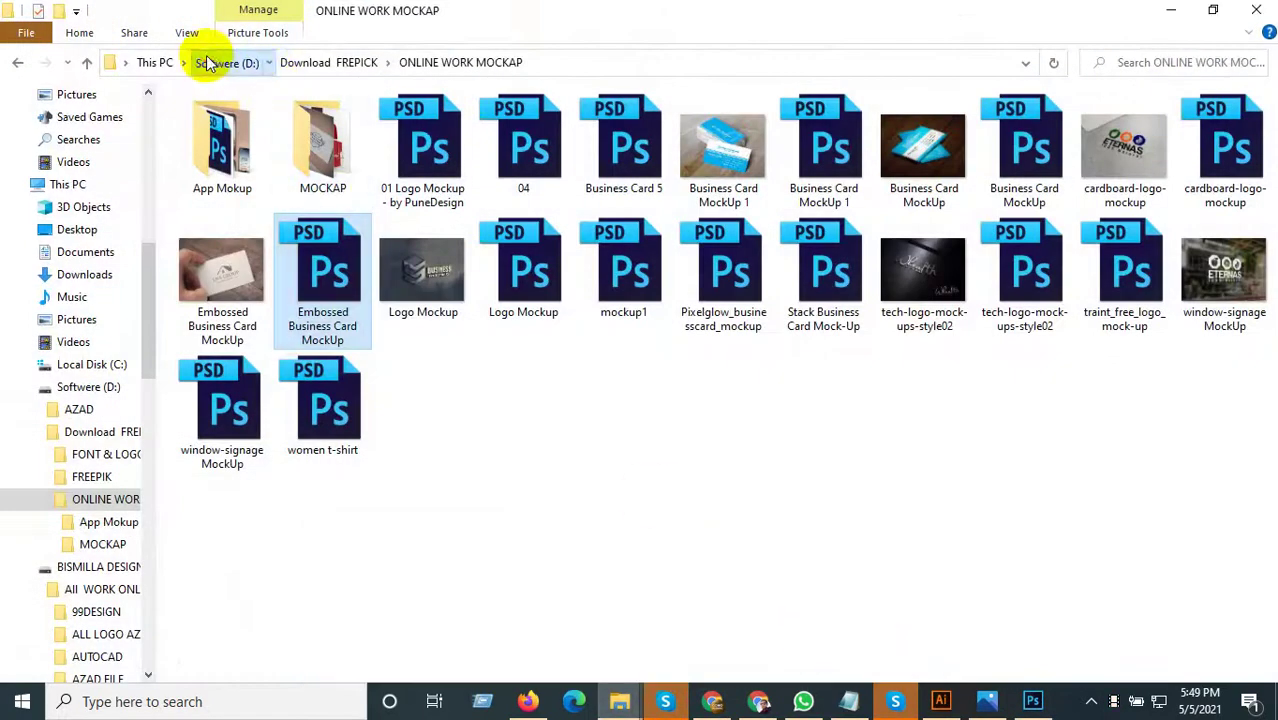
{"action": "left_click", "coordinate": [210, 62]}
{"action": "left_click", "coordinate": [155, 66]}
{"action": "double_click", "coordinate": [787, 294]}
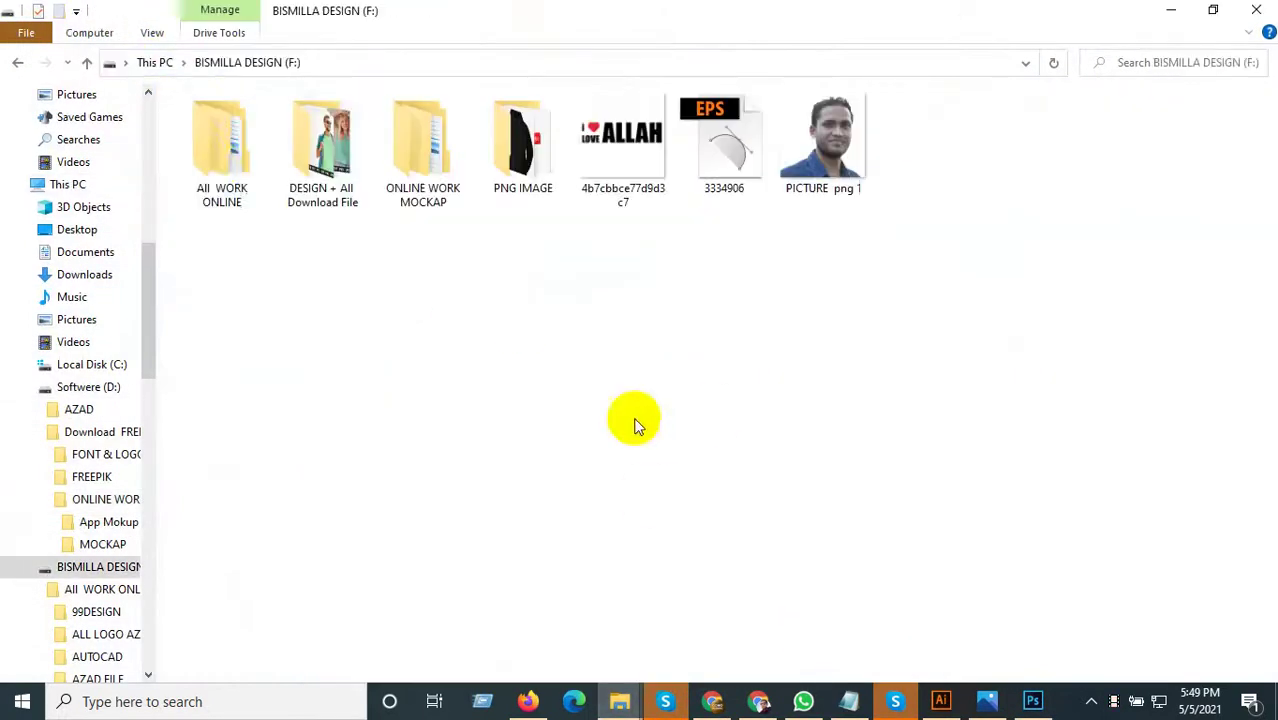
{"action": "double_click", "coordinate": [222, 150]}
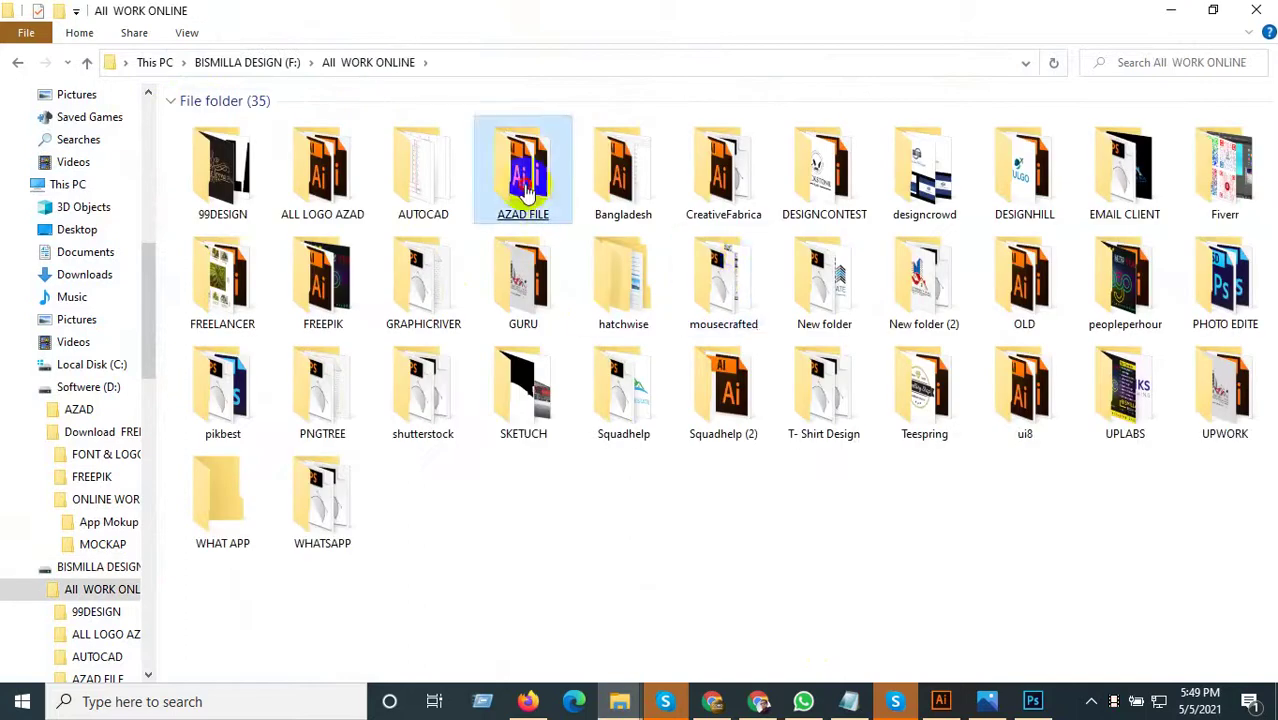
{"action": "double_click", "coordinate": [521, 160]}
{"action": "double_click", "coordinate": [225, 150]}
Place the Embossed Business Card MockUp image on the artboard, sized into the lower-right area
{"action": "left_click", "coordinate": [520, 160]}
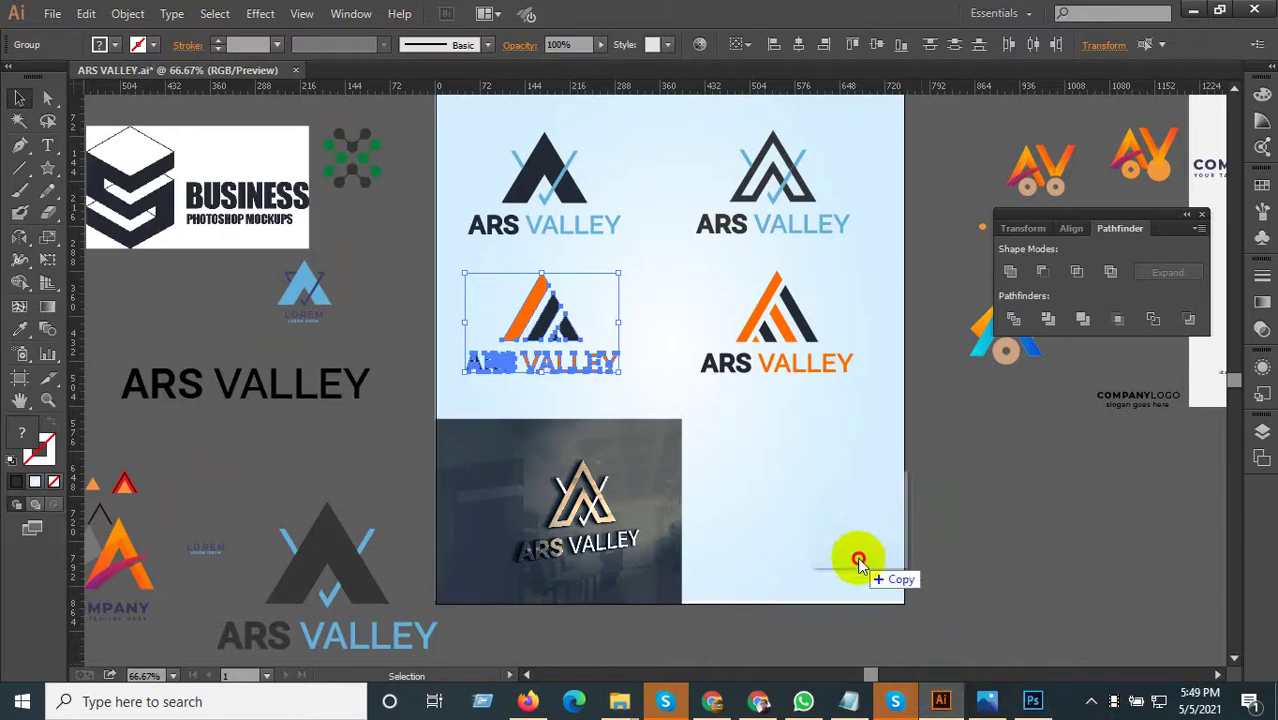
{"action": "left_click_drag", "start_coordinate": [938, 557], "coordinate": [828, 543]}
{"action": "scroll", "coordinate": [603, 407], "scroll_direction": "down", "scroll_amount": 3}
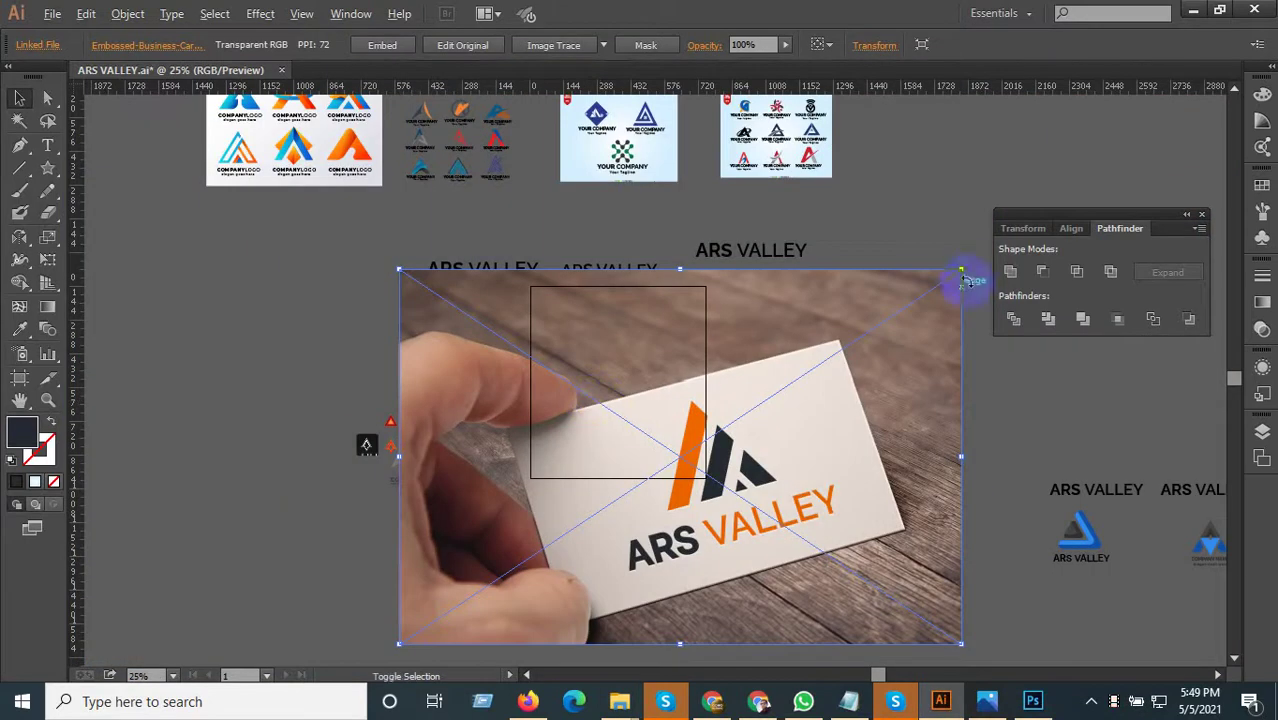
{"action": "mouse_move", "coordinate": [962, 268]}
{"action": "left_mouse_down"}
{"action": "mouse_move", "coordinate": [915, 430]}
{"action": "mouse_move", "coordinate": [735, 425]}
{"action": "left_mouse_up"}
{"action": "scroll", "coordinate": [678, 435], "scroll_direction": "up", "scroll_amount": 3}
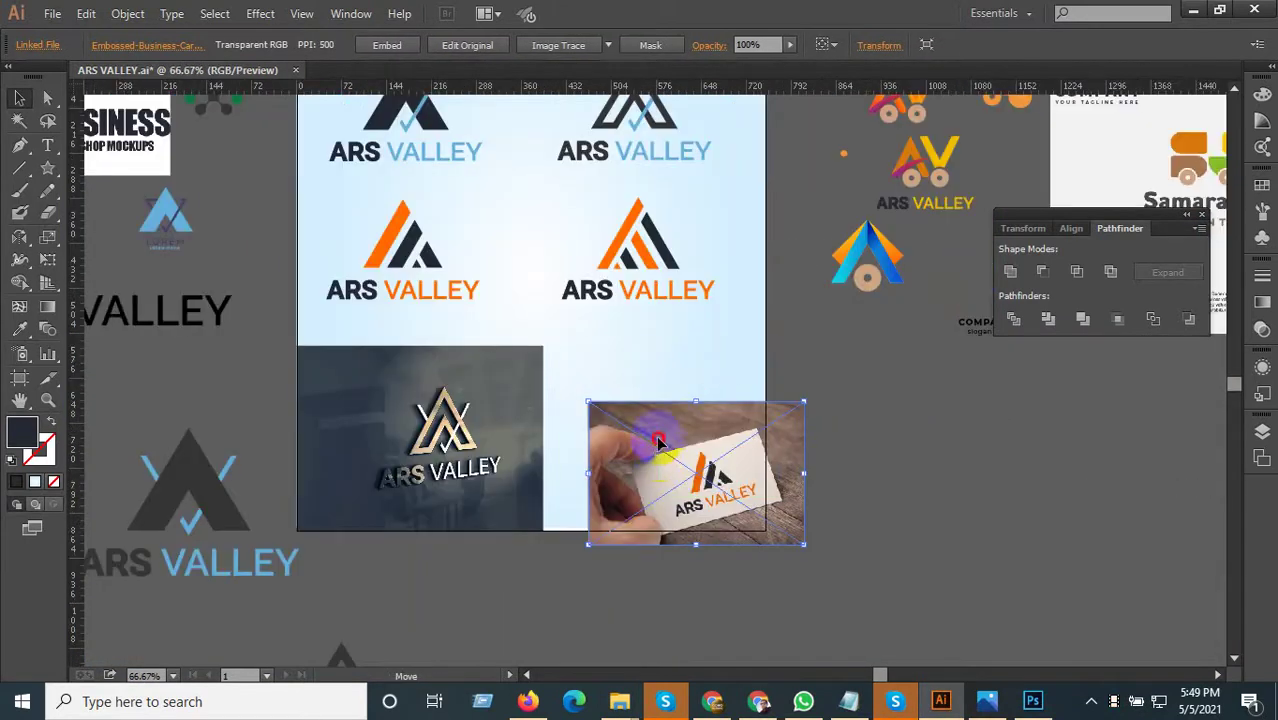
{"action": "left_click_drag", "start_coordinate": [659, 441], "coordinate": [591, 390]}
{"action": "left_click_drag", "start_coordinate": [734, 489], "coordinate": [766, 523]}
{"action": "scroll", "coordinate": [579, 514], "scroll_direction": "up", "scroll_amount": 5}
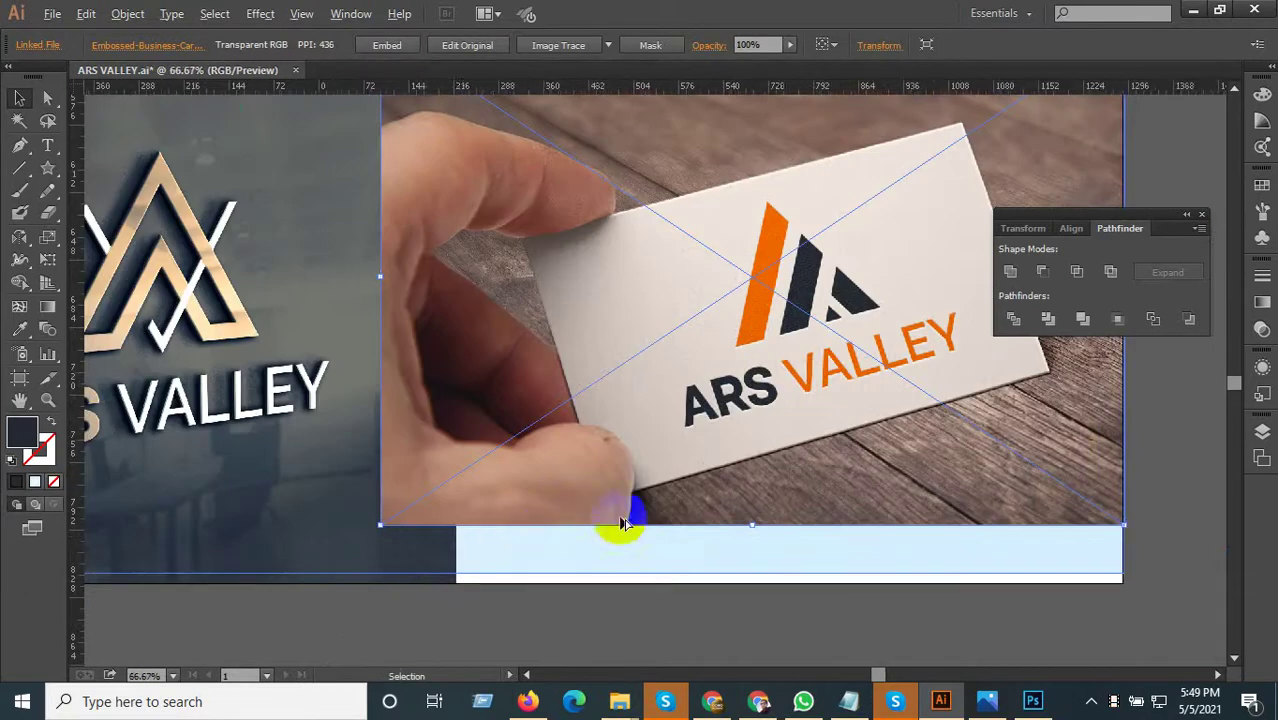
{"action": "scroll", "coordinate": [621, 523], "scroll_direction": "down", "scroll_amount": 5}
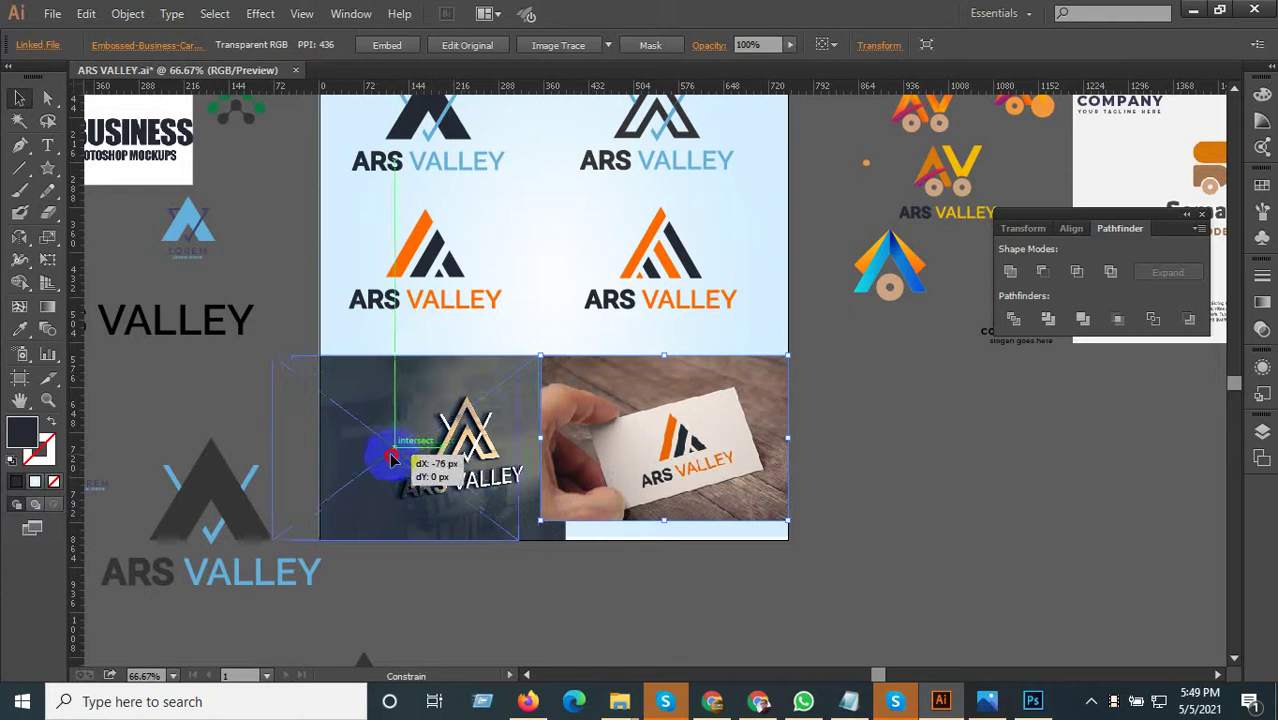
Shift the dark logo mockup left and resize the card image to fill the lower-right cell
{"action": "left_click_drag", "start_coordinate": [441, 459], "coordinate": [389, 459]}
{"action": "left_click", "coordinate": [562, 510]}
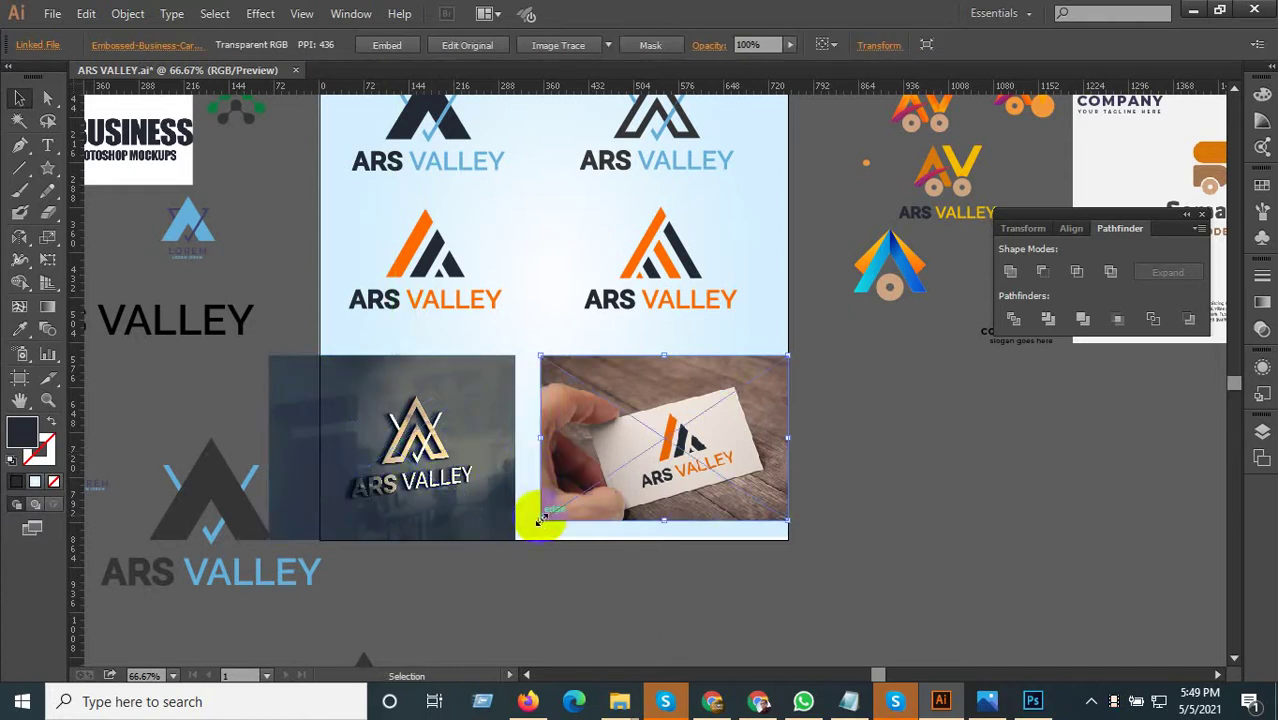
{"action": "left_click_drag", "start_coordinate": [539, 519], "coordinate": [515, 538]}
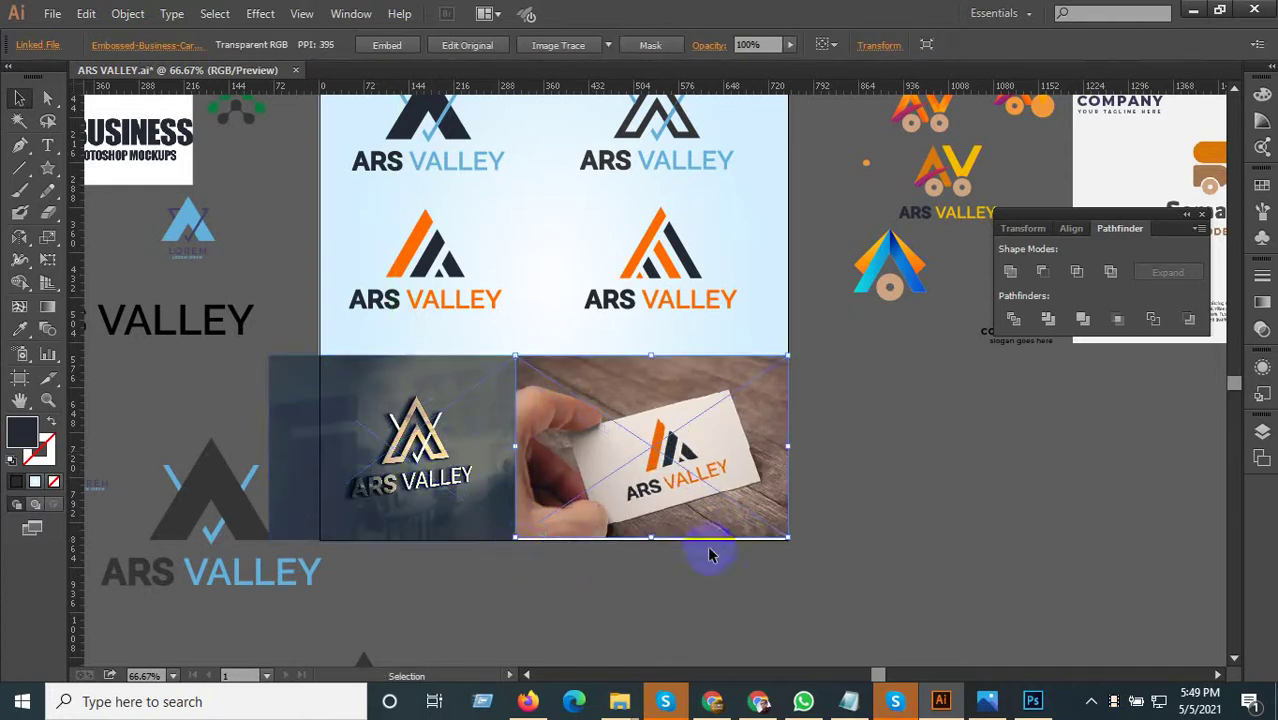
{"action": "left_click", "coordinate": [557, 570]}
{"action": "scroll", "coordinate": [578, 568], "scroll_direction": "up", "scroll_amount": 1}
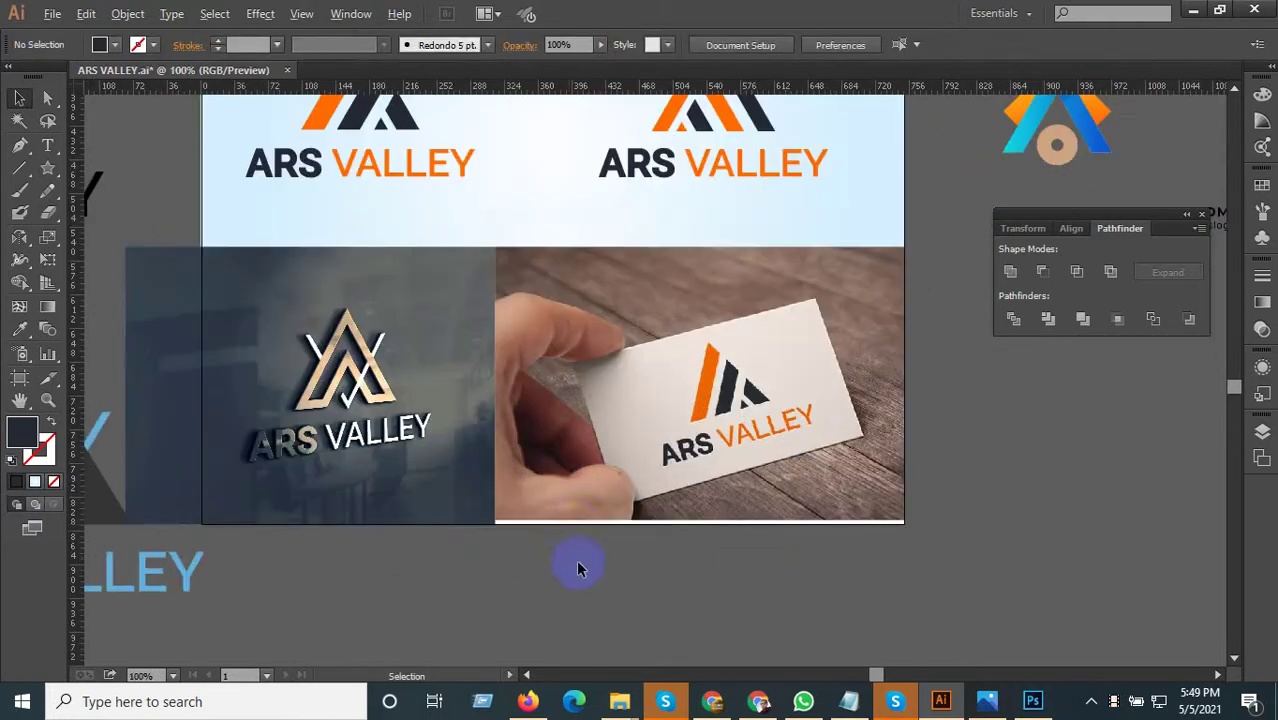
{"action": "left_click", "coordinate": [571, 495]}
{"action": "scroll", "coordinate": [479, 559], "scroll_direction": "up", "scroll_amount": 1}
{"action": "scroll", "coordinate": [502, 513], "scroll_direction": "up", "scroll_amount": 2}
{"action": "scroll", "coordinate": [583, 377], "scroll_direction": "up", "scroll_amount": 2}
Butt the dark logo mockup flush against the business-card image and check the layout
{"action": "left_click", "coordinate": [522, 380]}
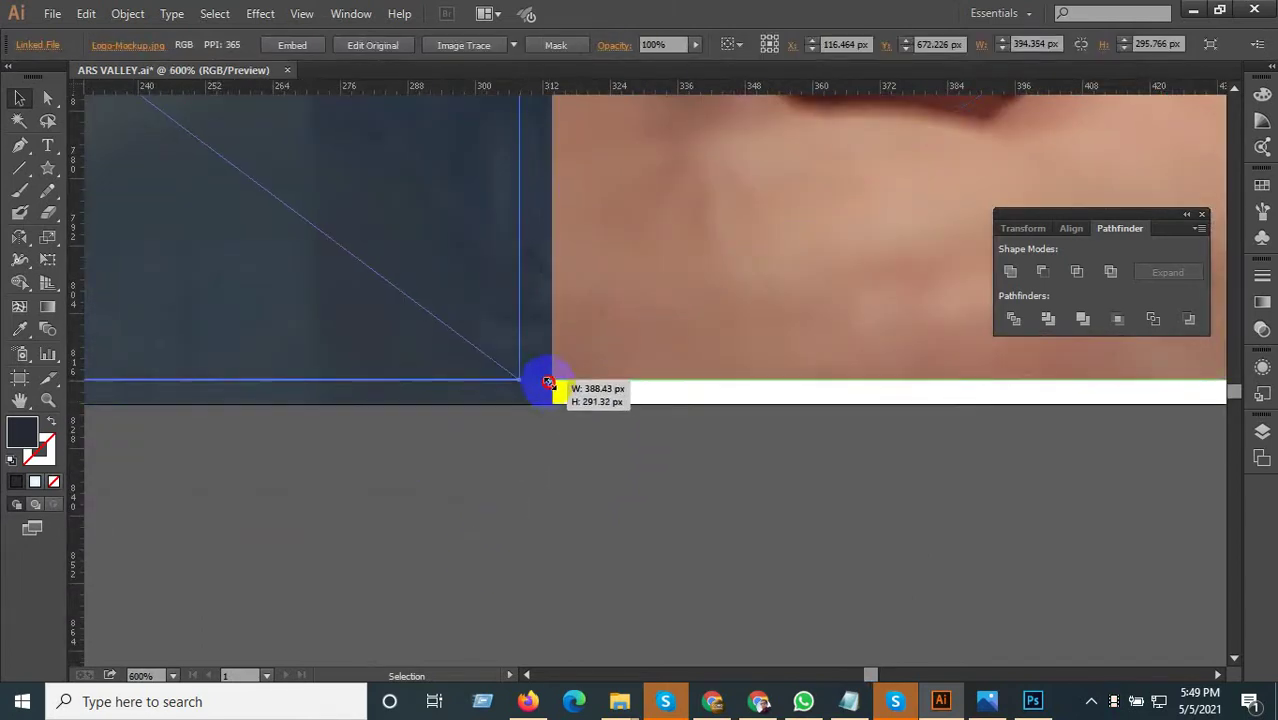
{"action": "key", "text": "ctrl+z"}
{"action": "mouse_move", "coordinate": [494, 368]}
{"action": "left_mouse_down"}
{"action": "mouse_move", "coordinate": [566, 385]}
{"action": "mouse_move", "coordinate": [590, 379]}
{"action": "mouse_move", "coordinate": [584, 362]}
{"action": "left_mouse_up"}
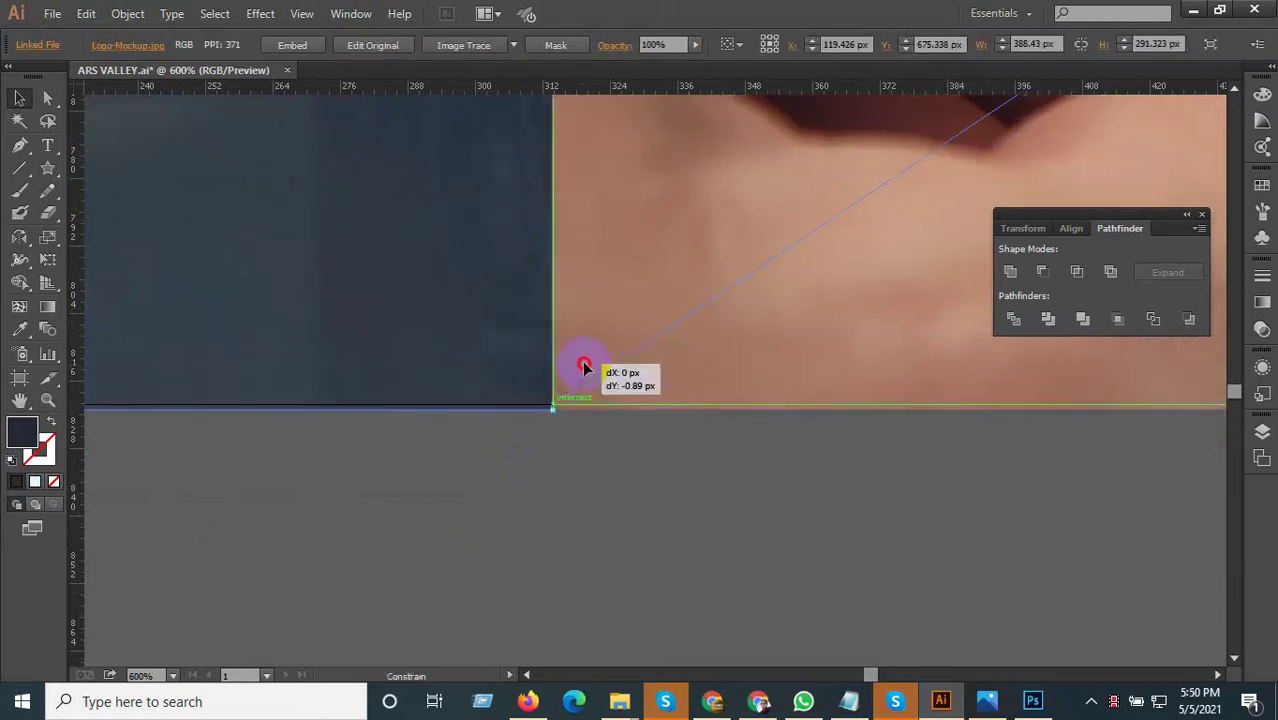
{"action": "left_click", "coordinate": [527, 528]}
{"action": "scroll", "coordinate": [527, 530], "scroll_direction": "down", "scroll_amount": 3}
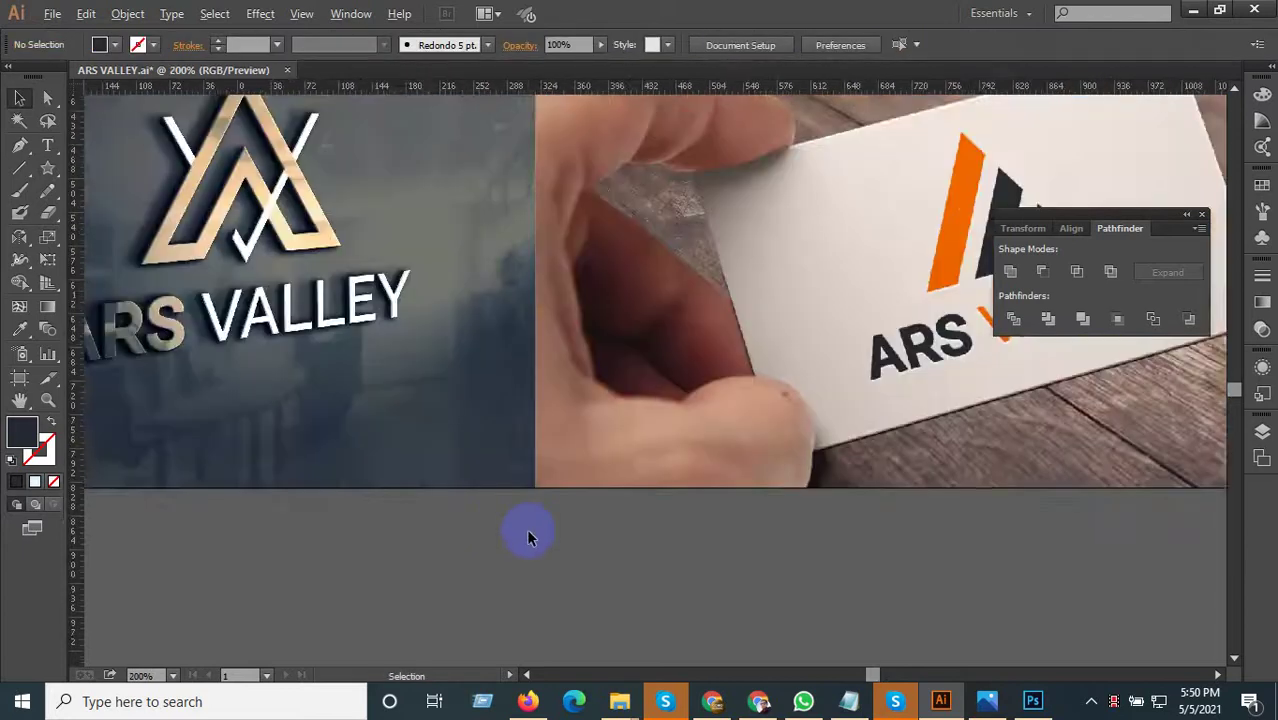
{"action": "scroll", "coordinate": [527, 530], "scroll_direction": "down", "scroll_amount": 2}
{"action": "scroll", "coordinate": [527, 530], "scroll_direction": "down", "scroll_amount": 2}
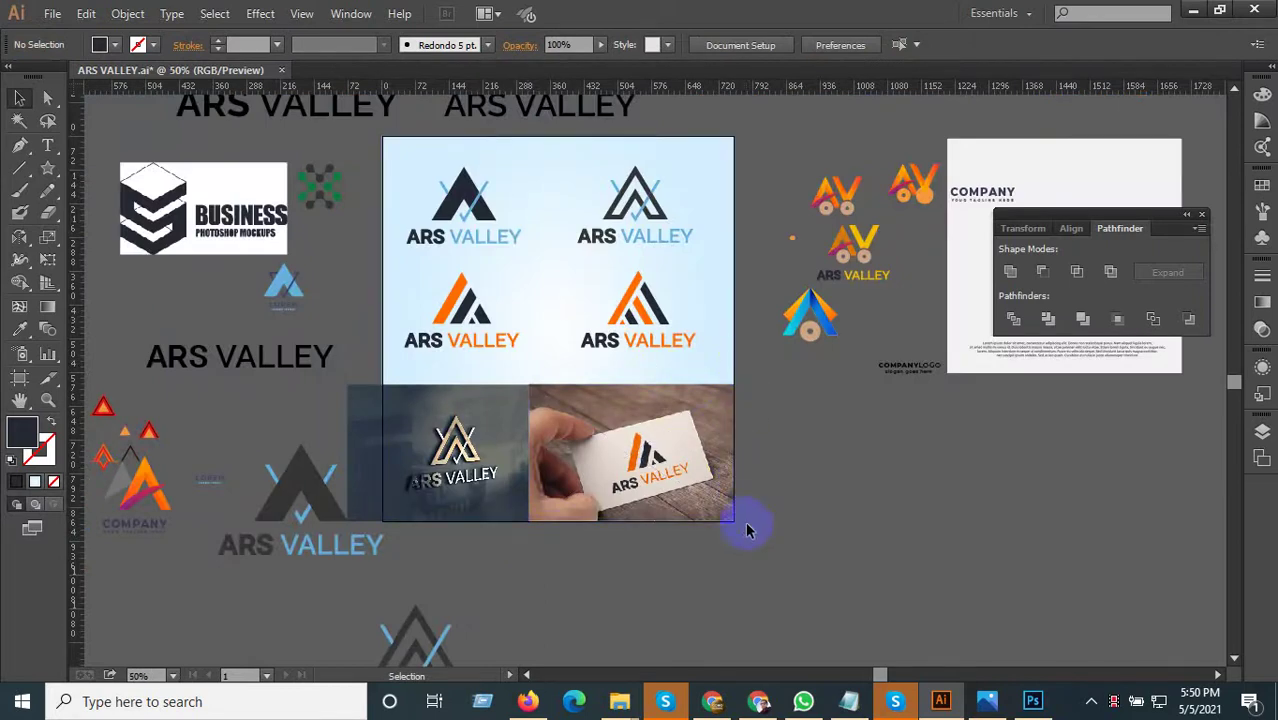
{"action": "scroll", "coordinate": [460, 532], "scroll_direction": "up", "scroll_amount": 1}
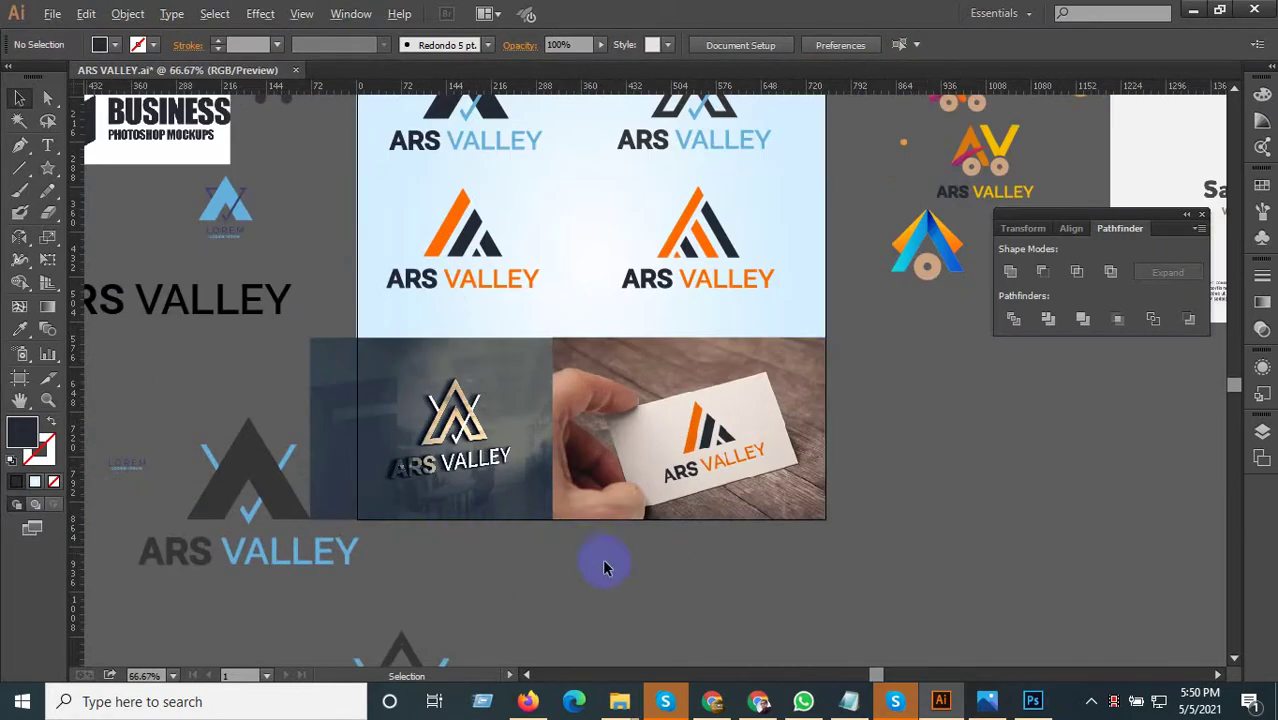
{"action": "scroll", "coordinate": [603, 566], "scroll_direction": "down", "scroll_amount": 2}
{"action": "scroll", "coordinate": [590, 480], "scroll_direction": "up", "scroll_amount": 1}
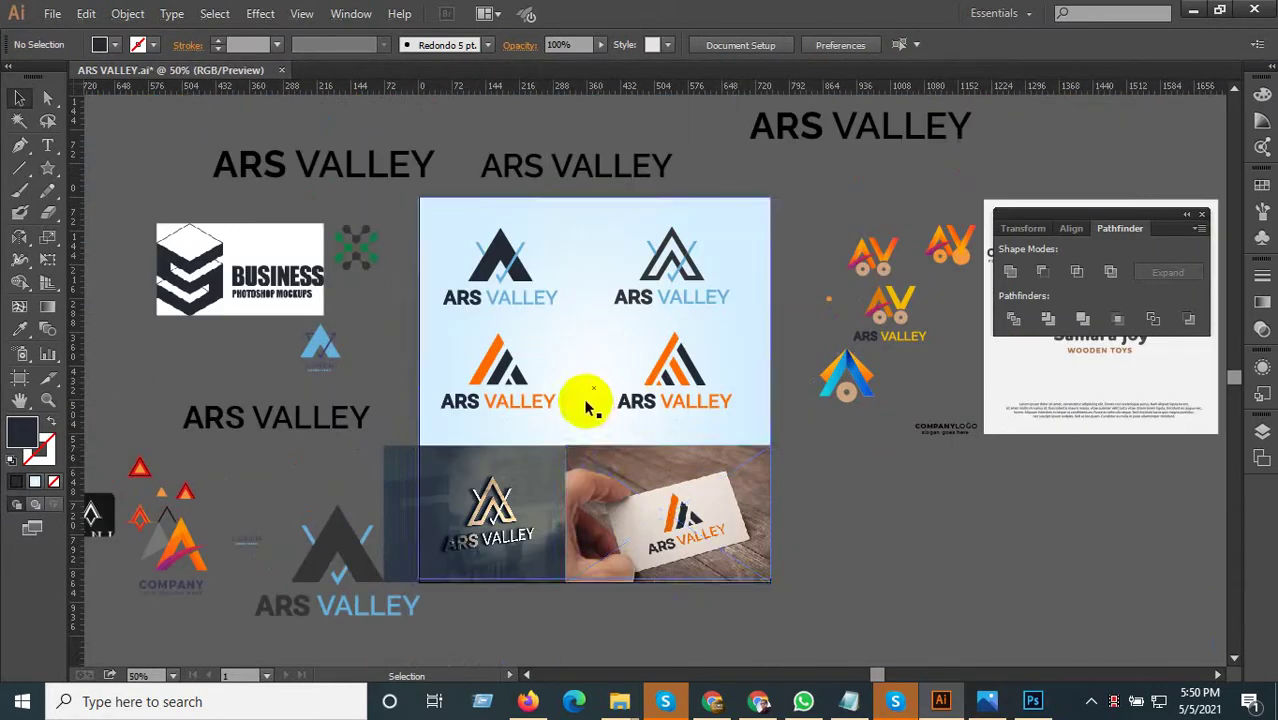
Save ARS VALLEY and export it as ARS-VALLEY JPEG into F: > All WORK ONLINE > AZAD FILE > ARS VALLEY
{"action": "left_click", "coordinate": [52, 14]}
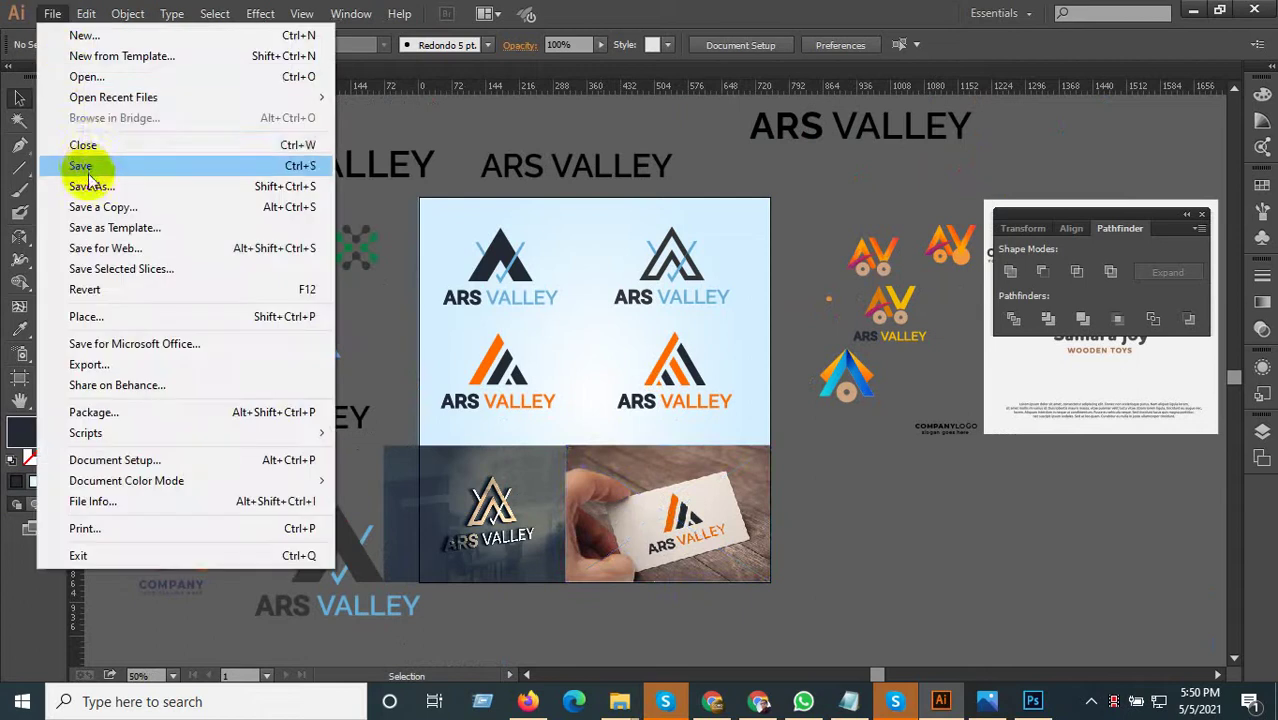
{"action": "left_click", "coordinate": [88, 170]}
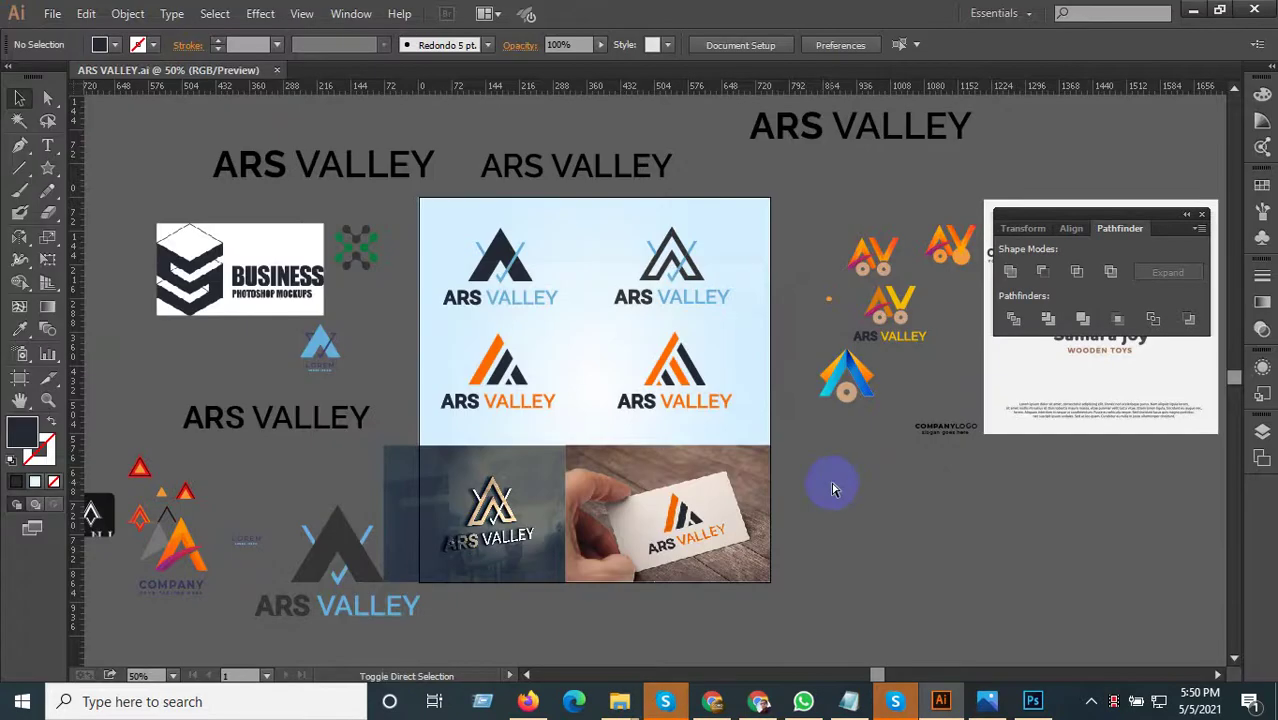
{"action": "key", "text": "ctrl+alt+shift+s"}
{"action": "left_click", "coordinate": [1019, 627]}
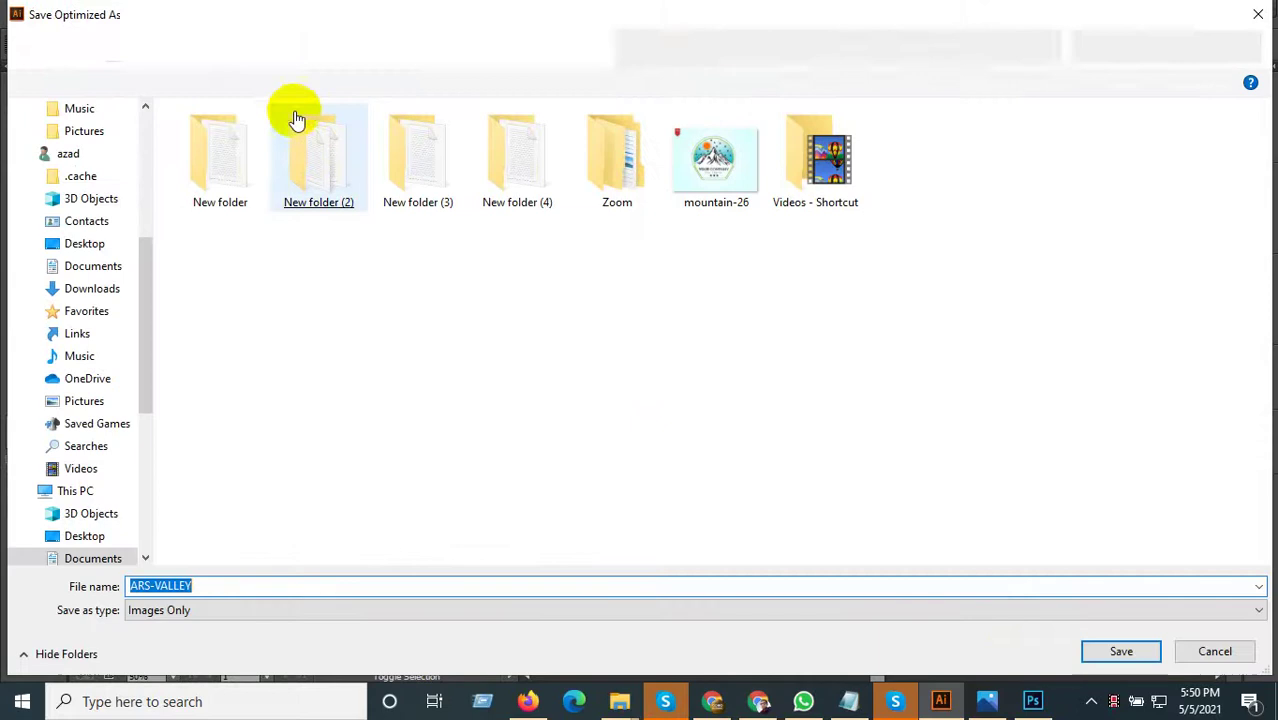
{"action": "left_click", "coordinate": [160, 47]}
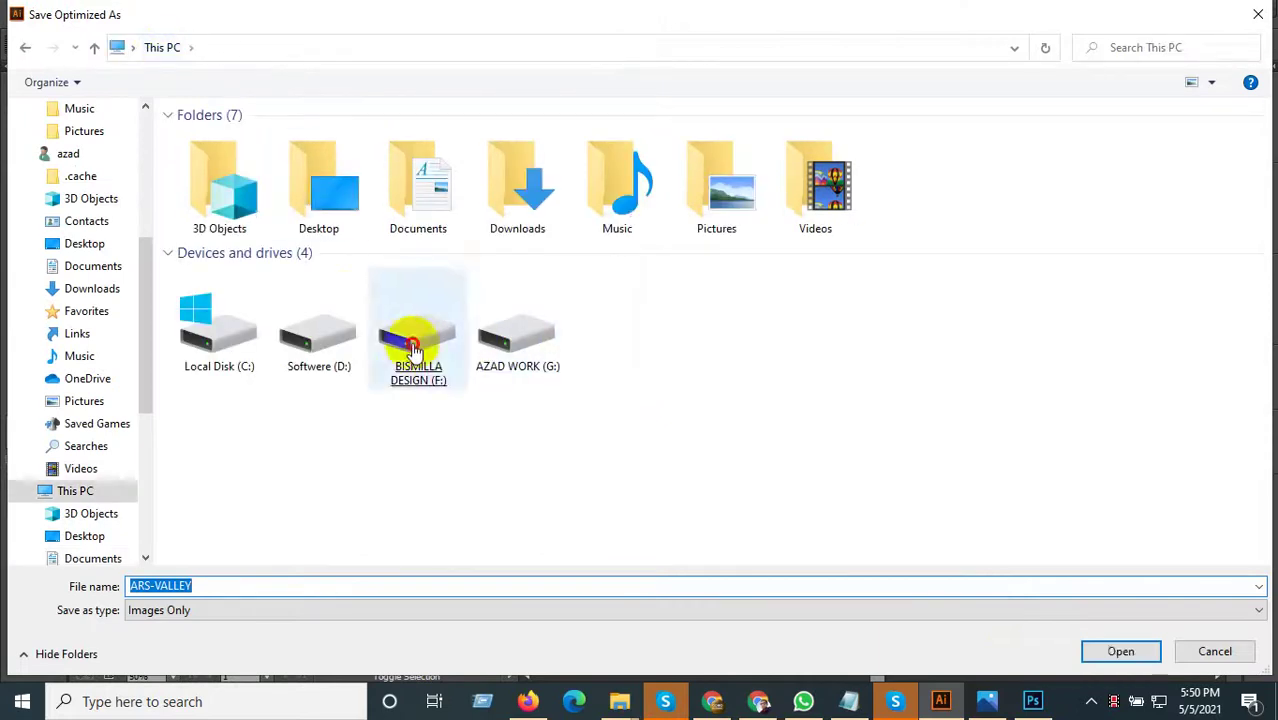
{"action": "double_click", "coordinate": [418, 360]}
{"action": "double_click", "coordinate": [219, 160]}
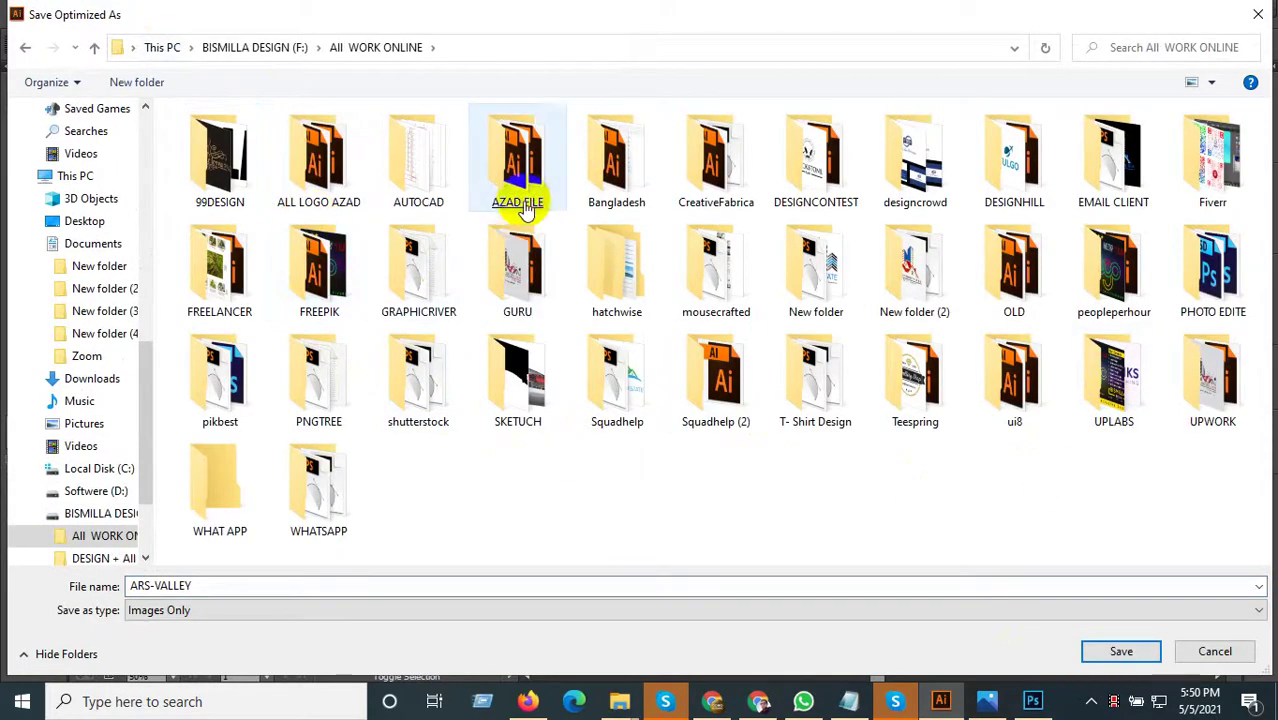
{"action": "double_click", "coordinate": [527, 195]}
{"action": "double_click", "coordinate": [219, 160]}
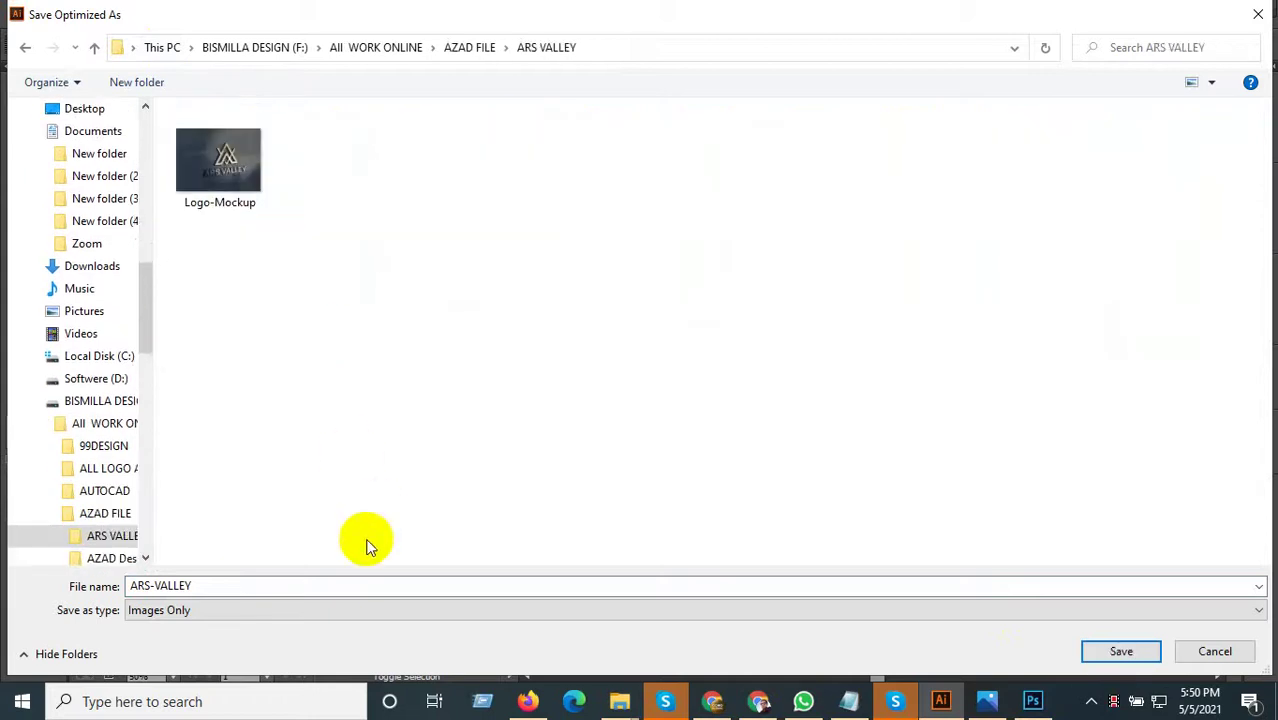
{"action": "left_click", "coordinate": [1090, 610]}
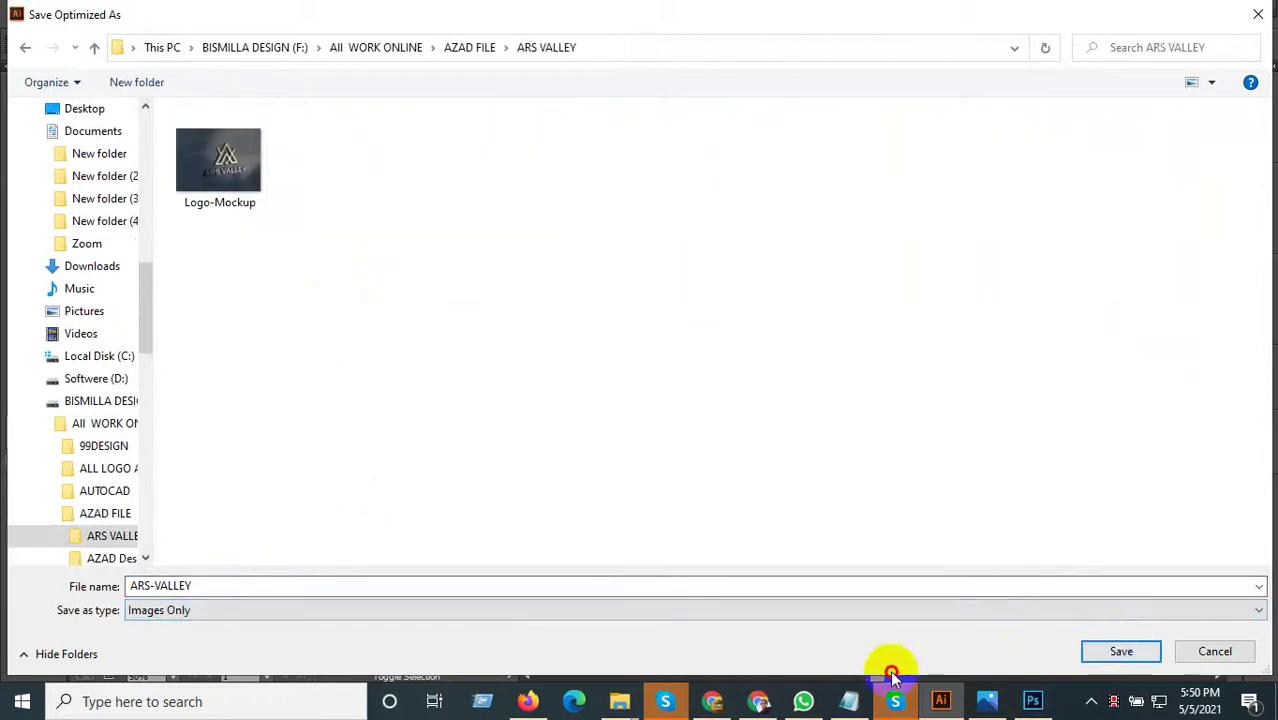
{"action": "left_click", "coordinate": [1124, 658]}
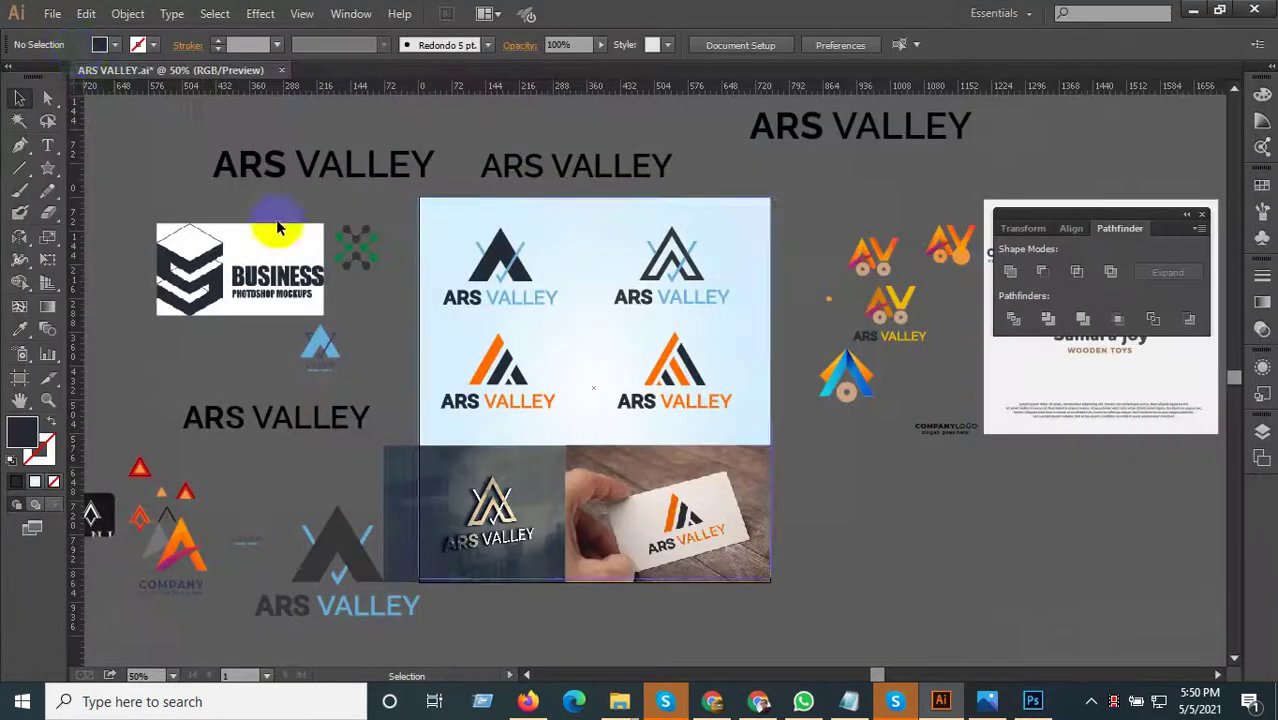